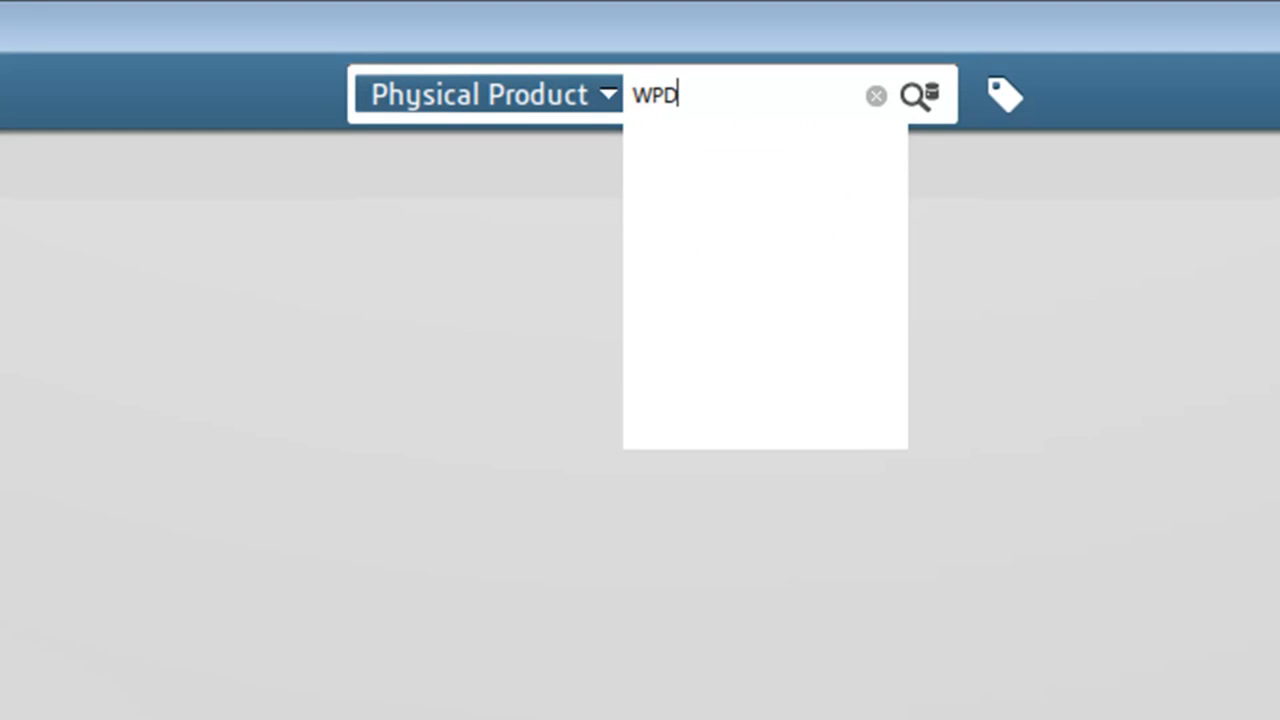
Search the physical products for WPD and explore the Pipe Assembly V1 WPD result
{"action": "key", "text": "Return"}
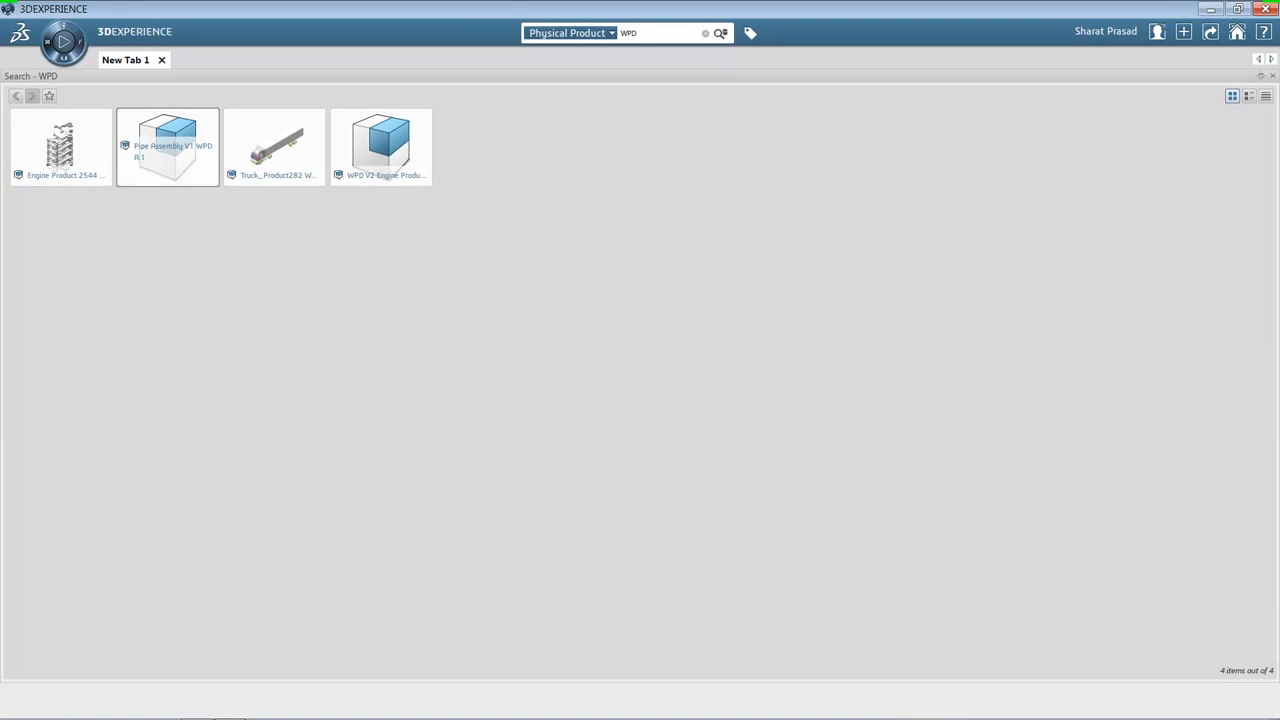
{"action": "right_click", "coordinate": [185, 146]}
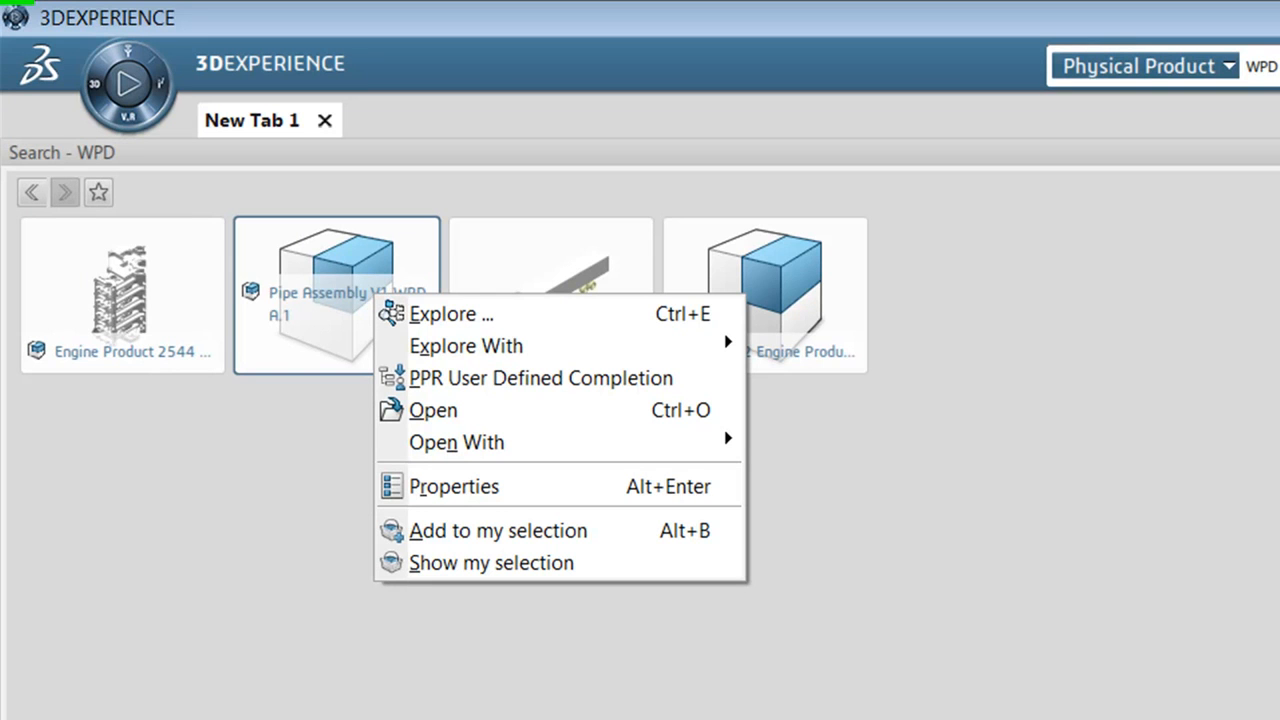
{"action": "left_click", "coordinate": [452, 314]}
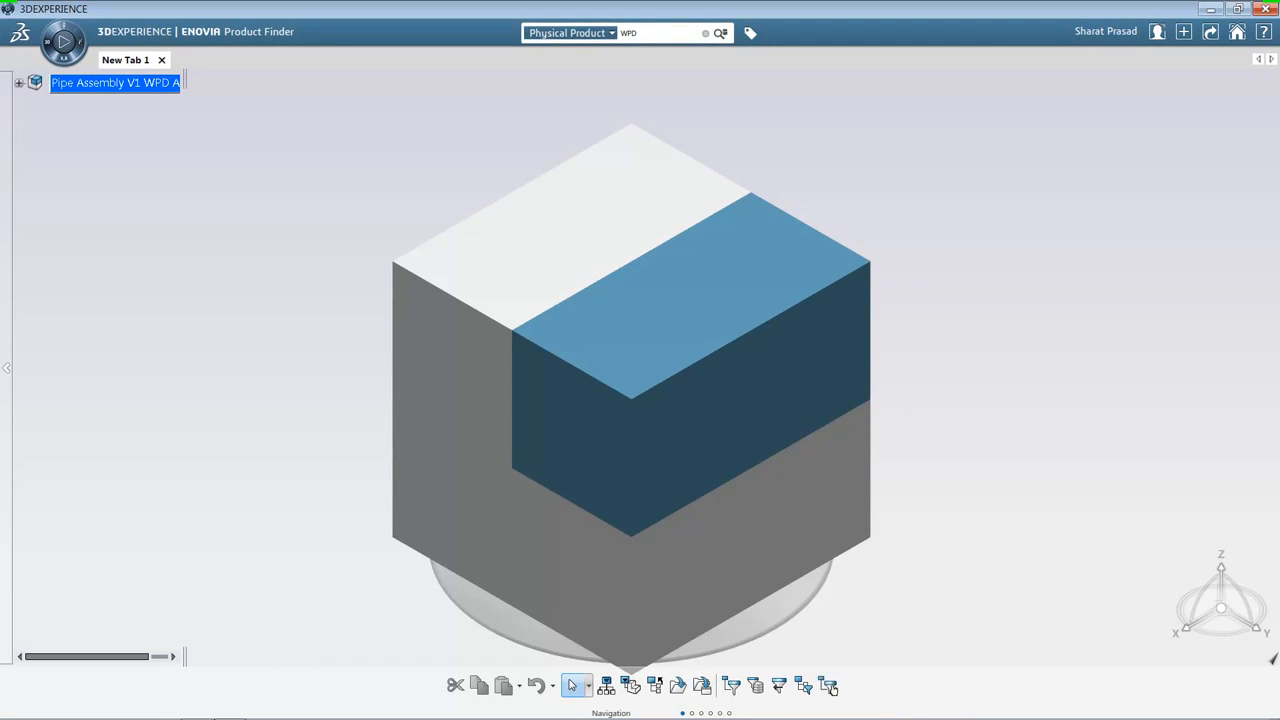
Expand the pipe assembly preview to show its individual parts, and open the whole assembly from its root
{"action": "right_click", "coordinate": [456, 356]}
{"action": "left_click", "coordinate": [486, 414]}
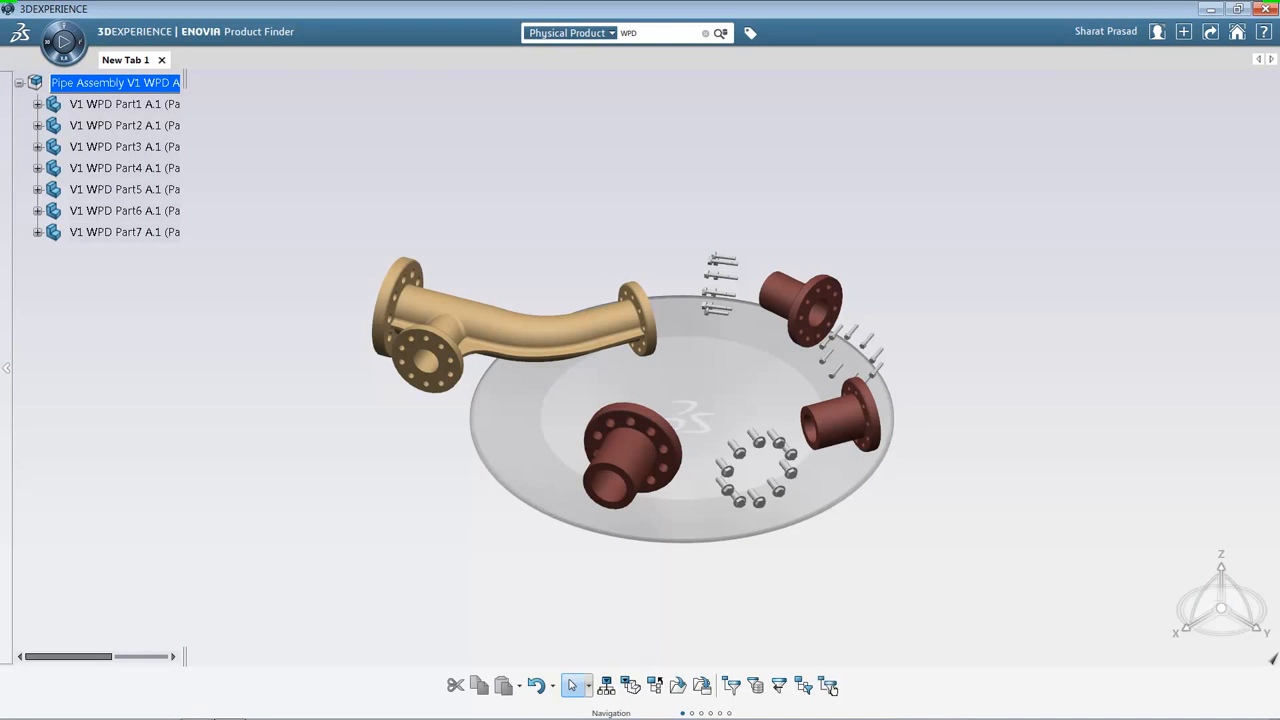
{"action": "right_click", "coordinate": [151, 83]}
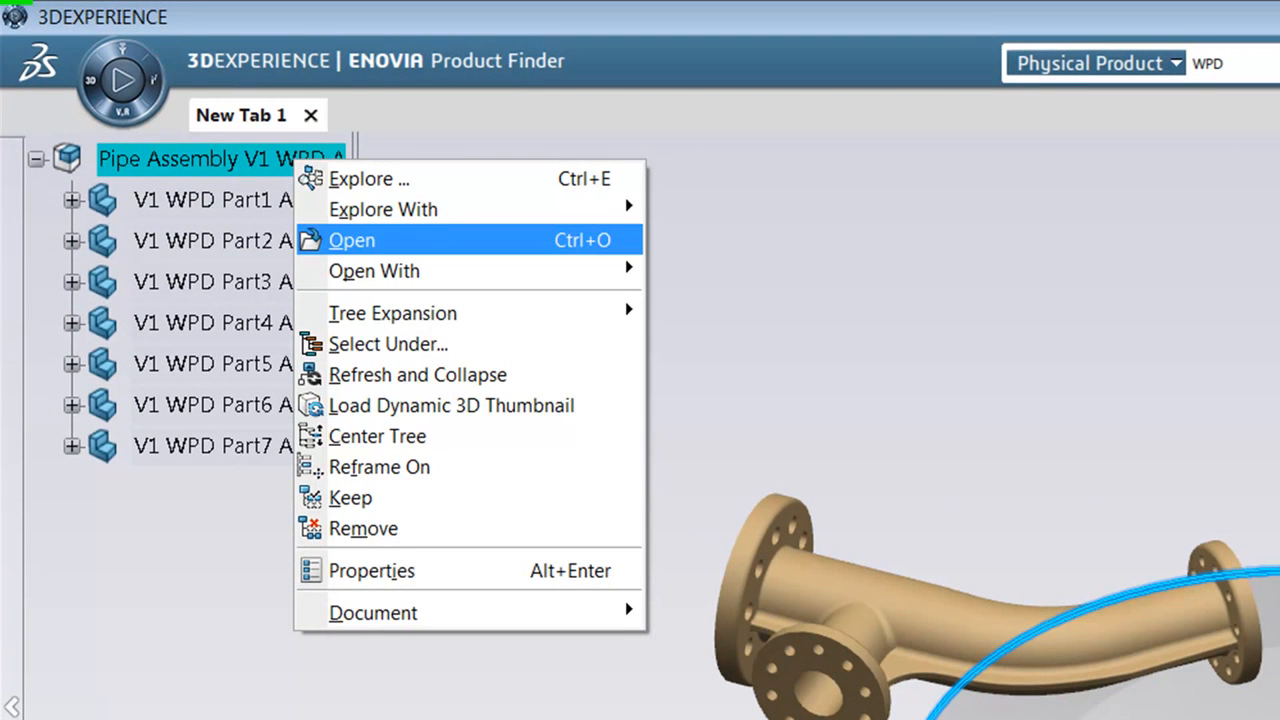
{"action": "left_click", "coordinate": [353, 240]}
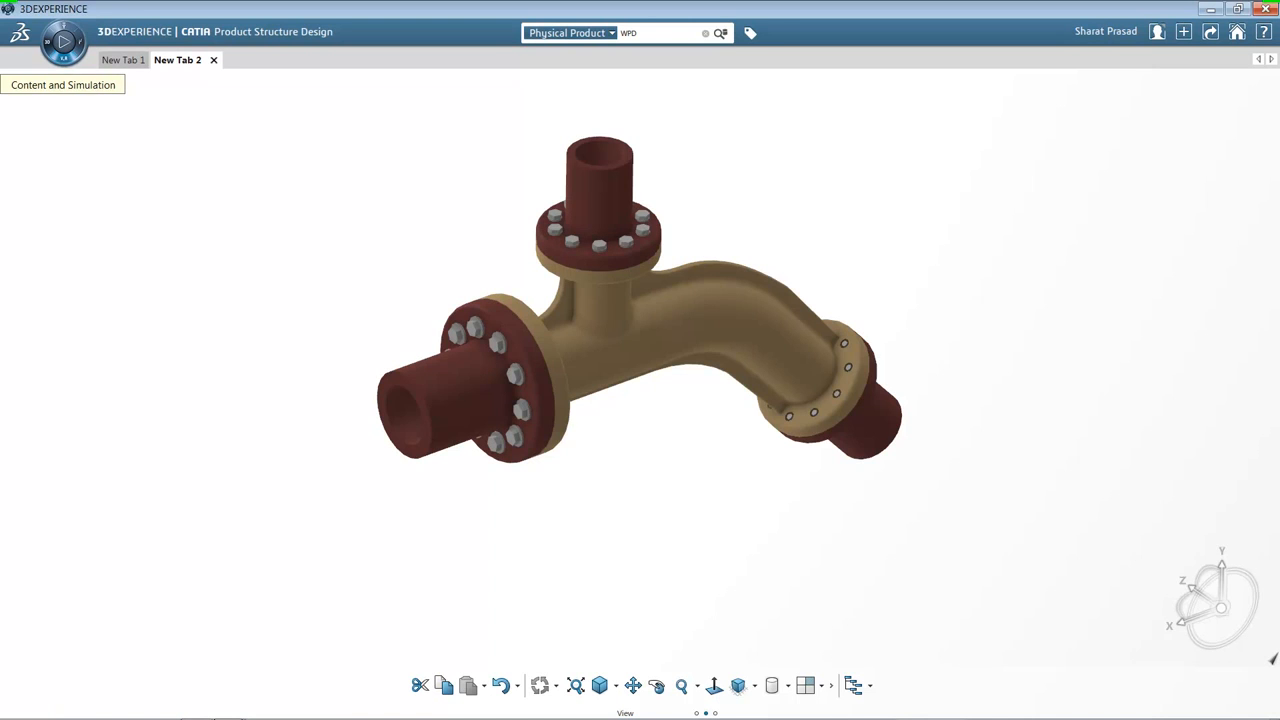
Start a Flow simulation of the pipe assembly in Fluid Scenario Creation and add a finite element model to it
{"action": "left_click", "coordinate": [63, 55]}
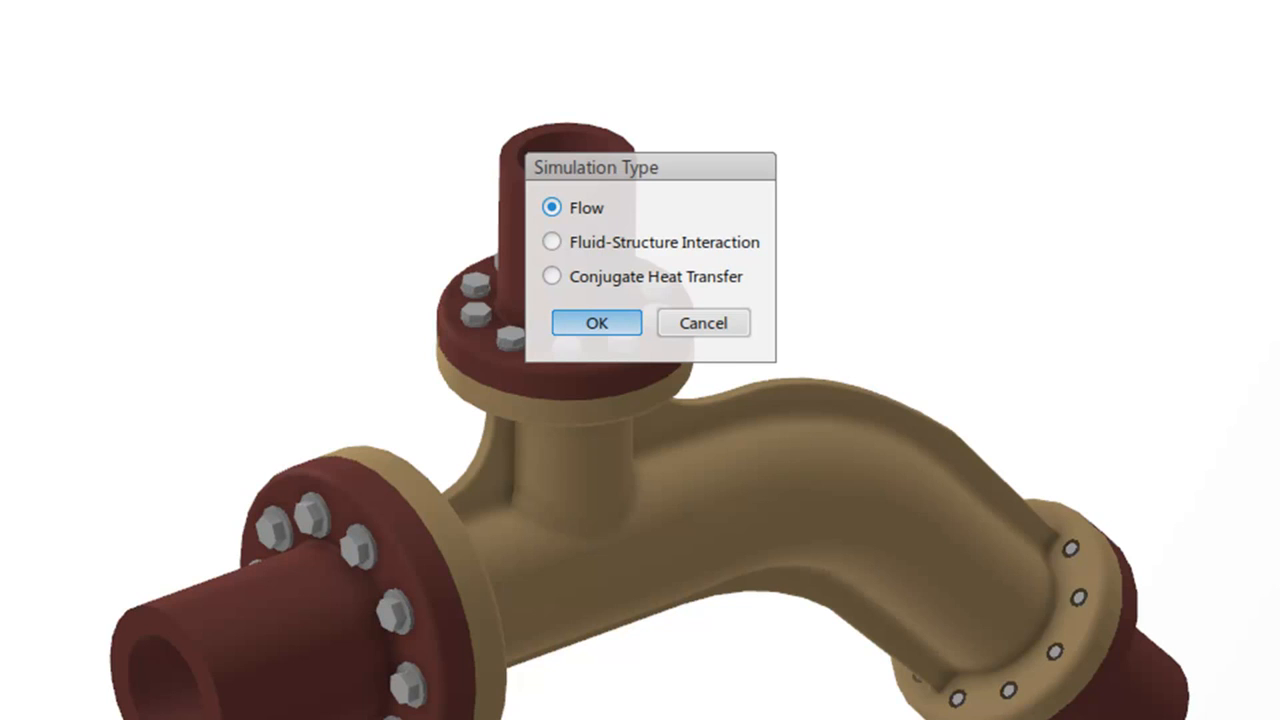
{"action": "key", "text": "Return"}
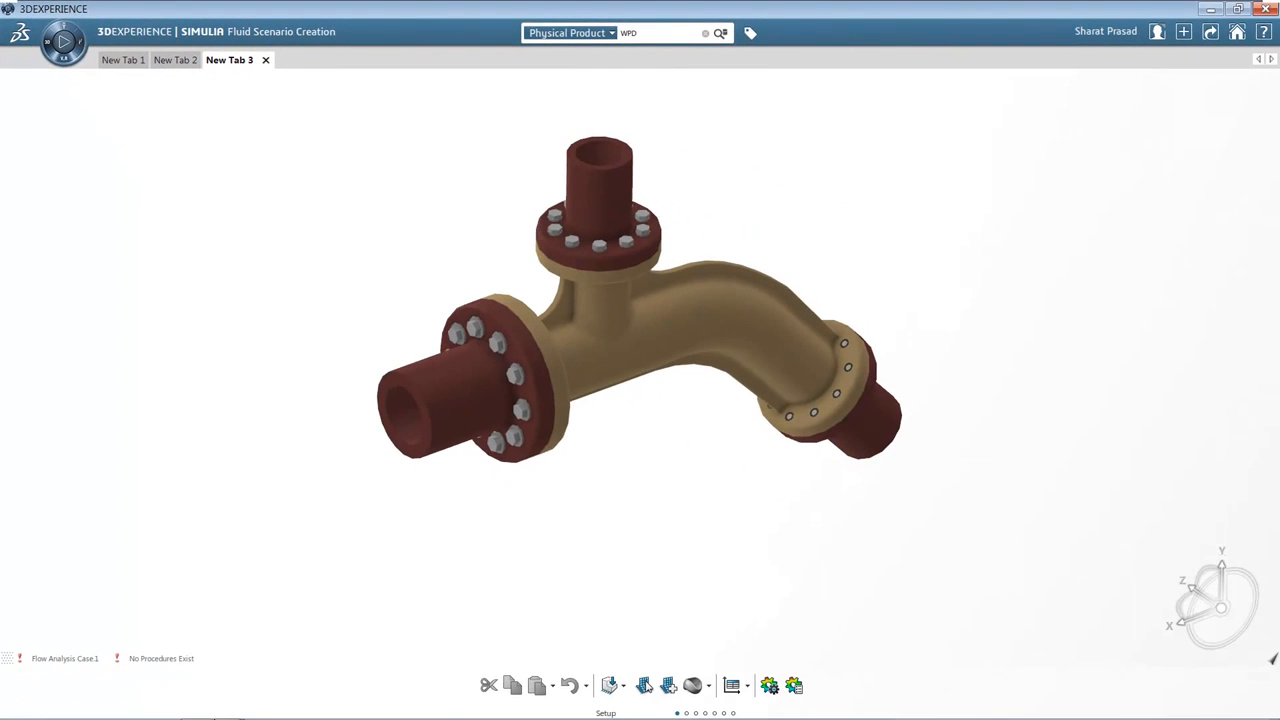
{"action": "left_click", "coordinate": [612, 685]}
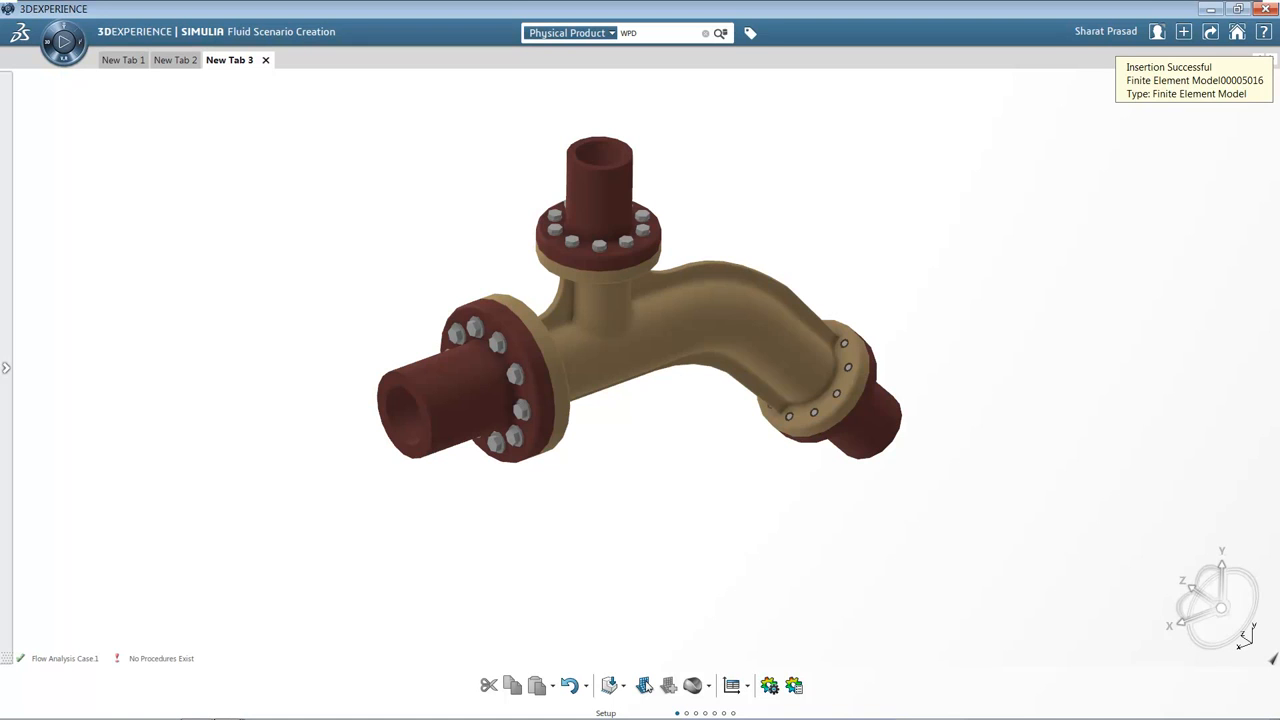
Review the simulation's model and scenario structure in the tree, hide the tree, and switch from the scenario to Modeling
{"action": "left_click", "coordinate": [7, 368]}
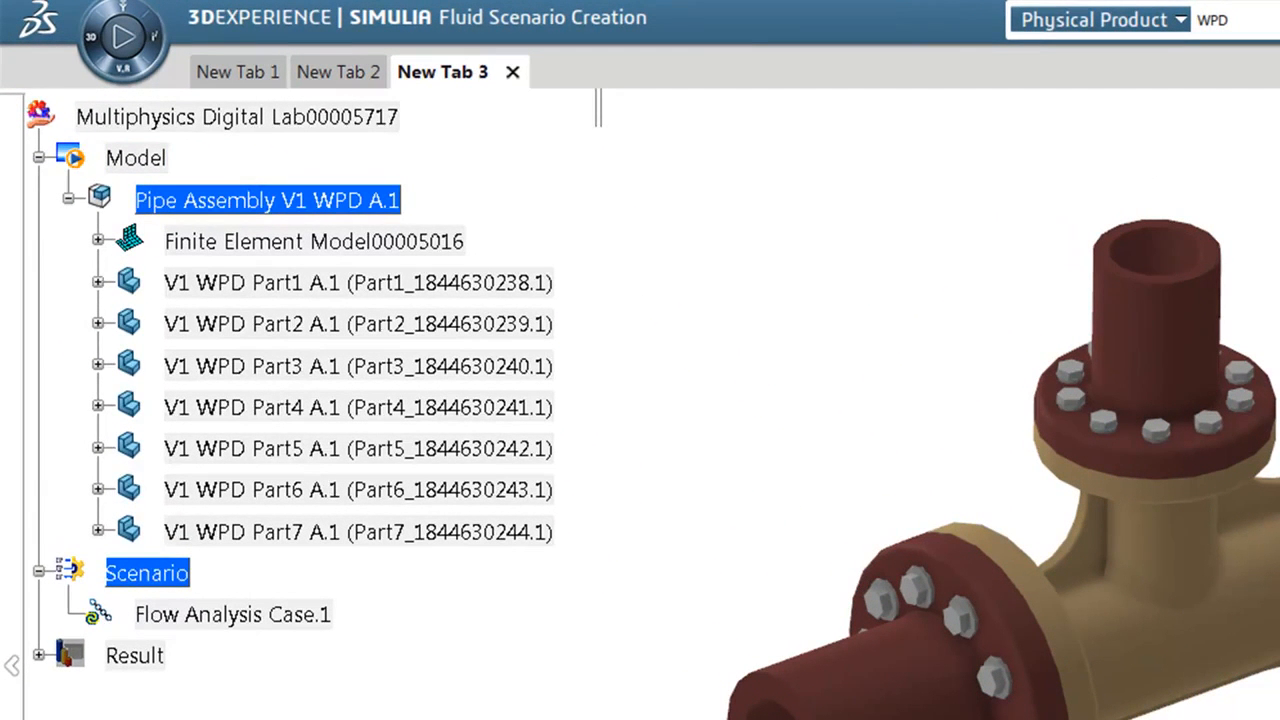
{"action": "key", "text": "F3"}
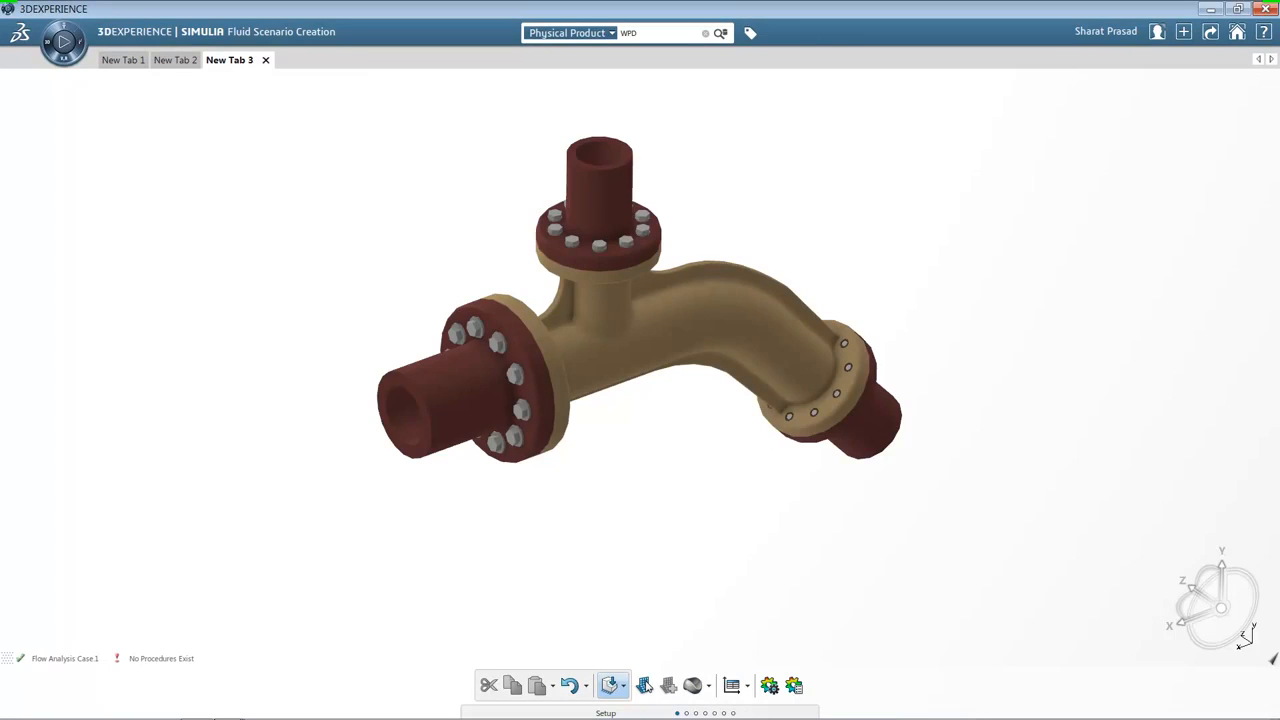
{"action": "left_click", "coordinate": [614, 685]}
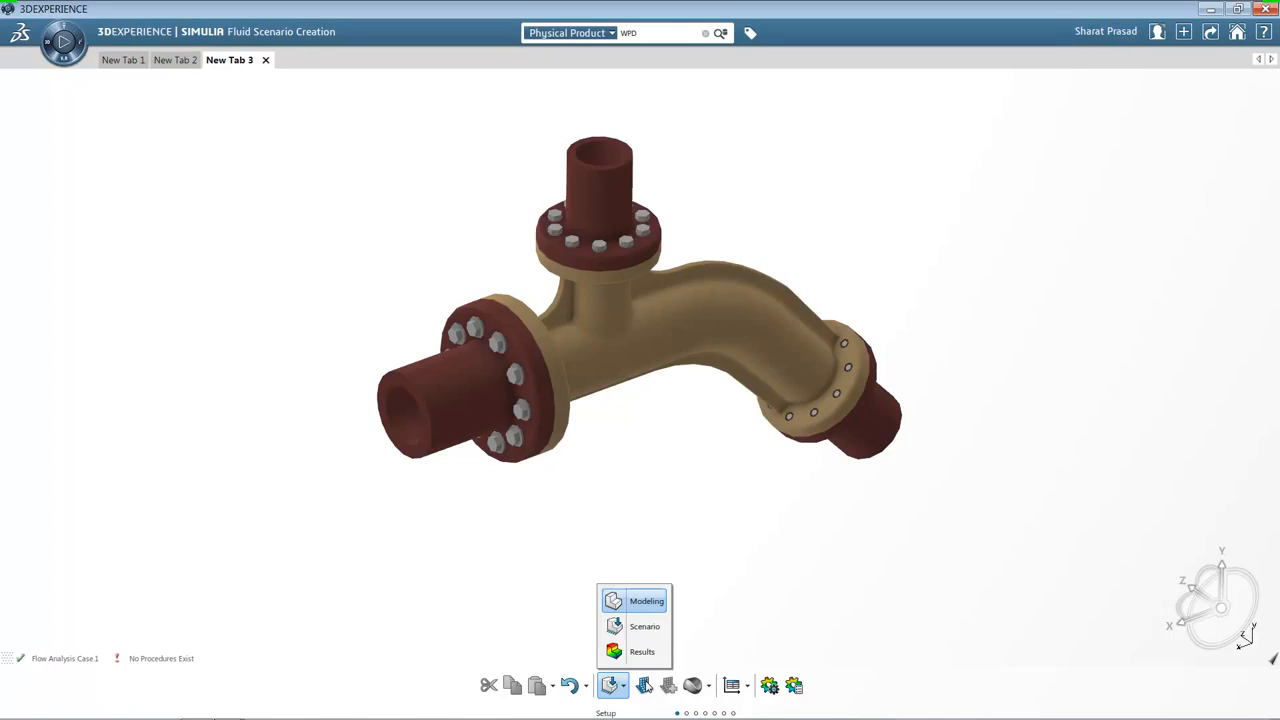
{"action": "left_click", "coordinate": [634, 601]}
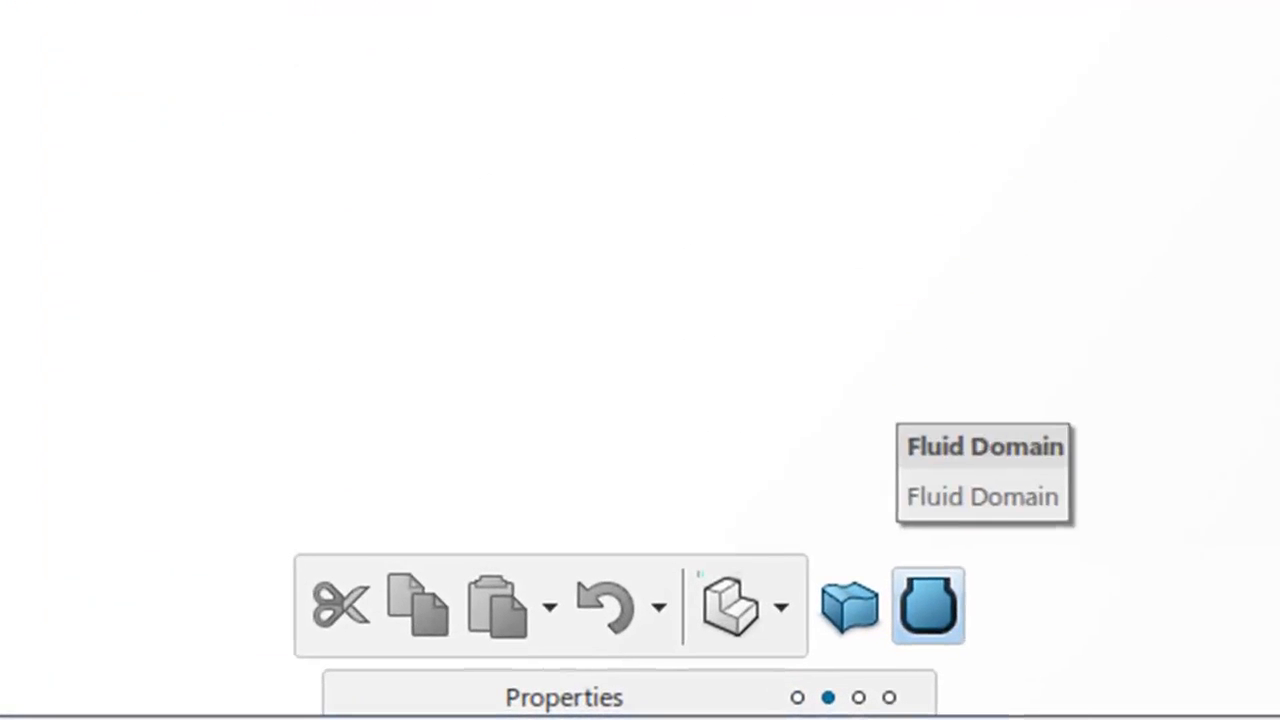
Start a fluid domain with Internal flow regions and assign all geometry of the pipe assembly as its part support
{"action": "left_click", "coordinate": [930, 605]}
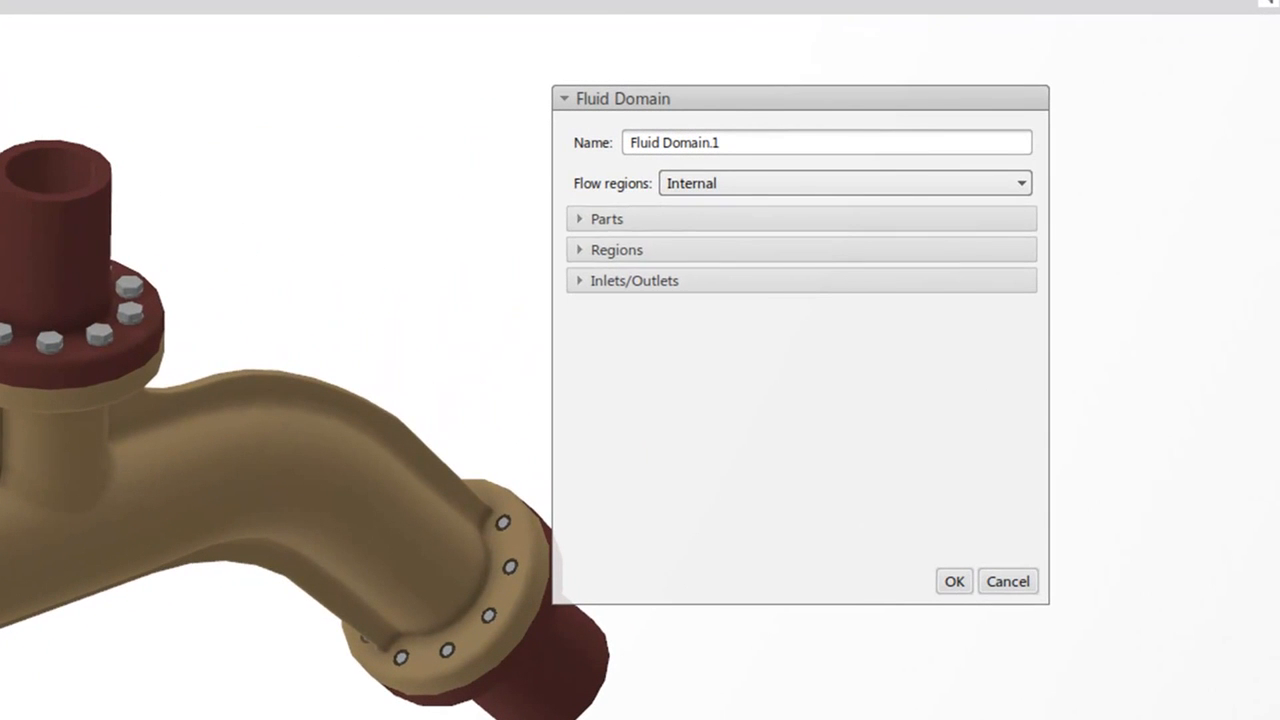
{"action": "left_click", "coordinate": [630, 216]}
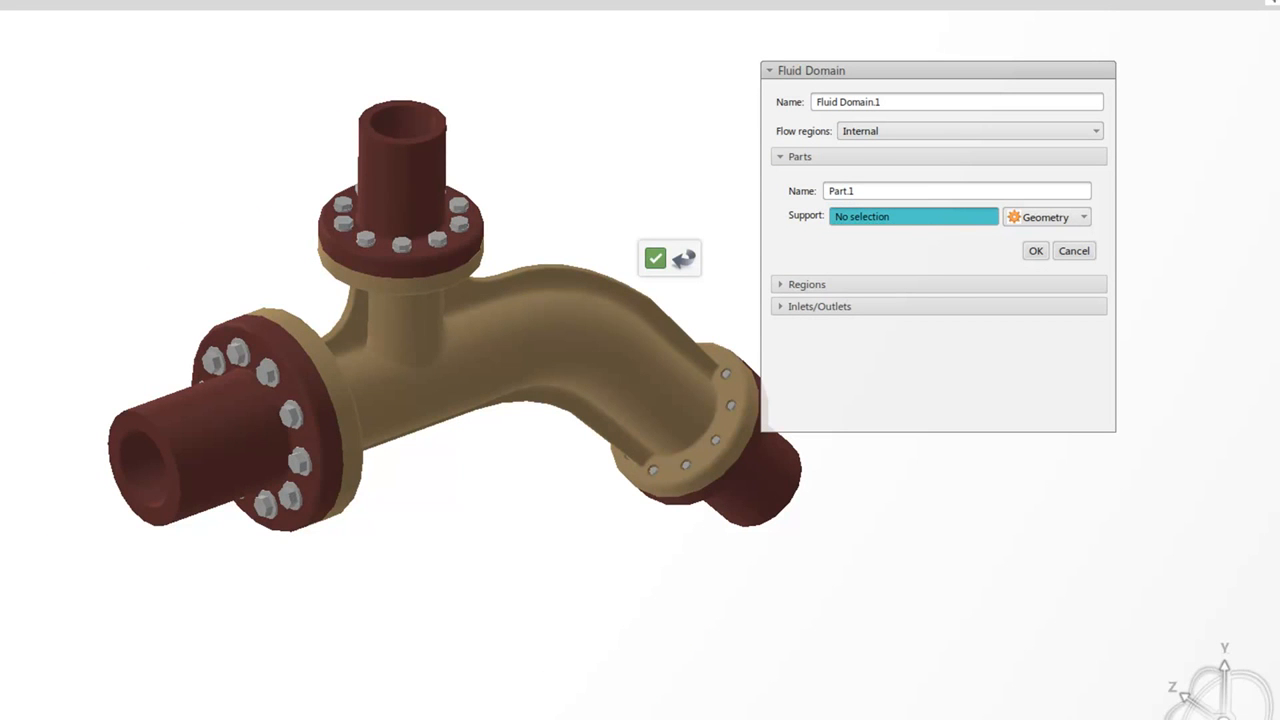
{"action": "key", "text": "ctrl+a"}
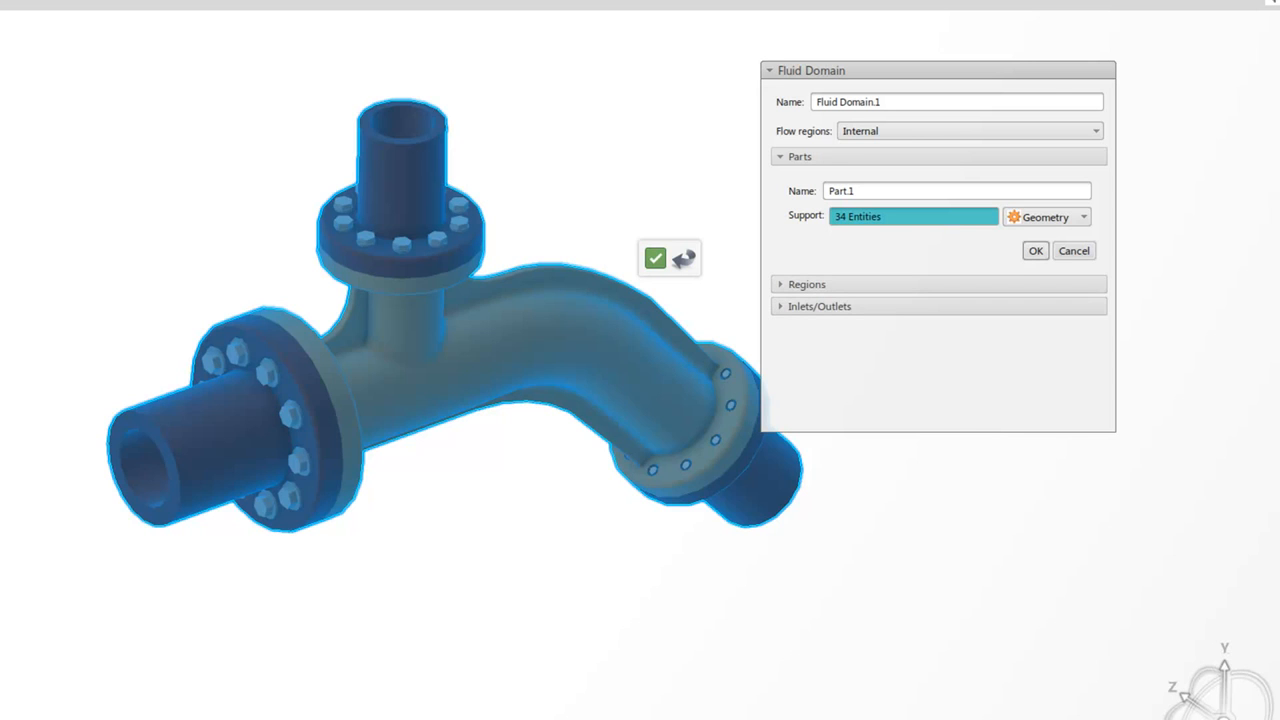
{"action": "left_click", "coordinate": [1036, 250]}
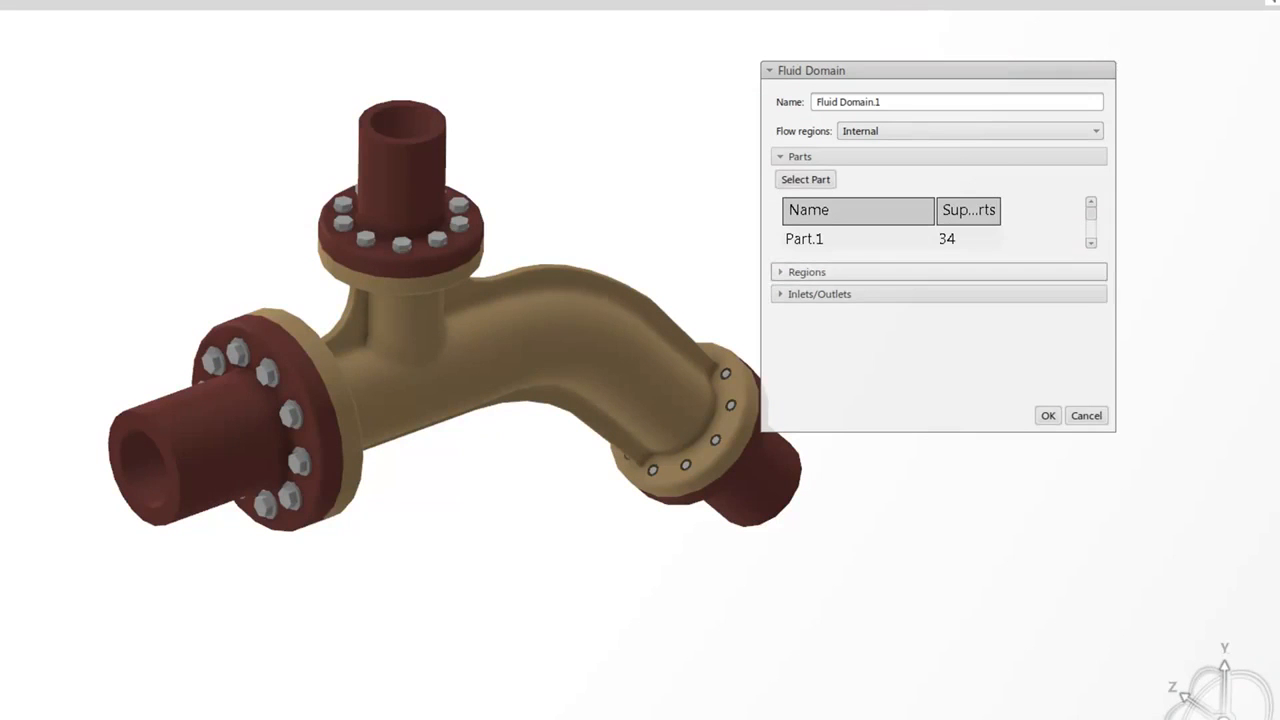
Add a region to the fluid domain, supported by the inner cylindrical face of the large front pipe flange
{"action": "left_click", "coordinate": [806, 272]}
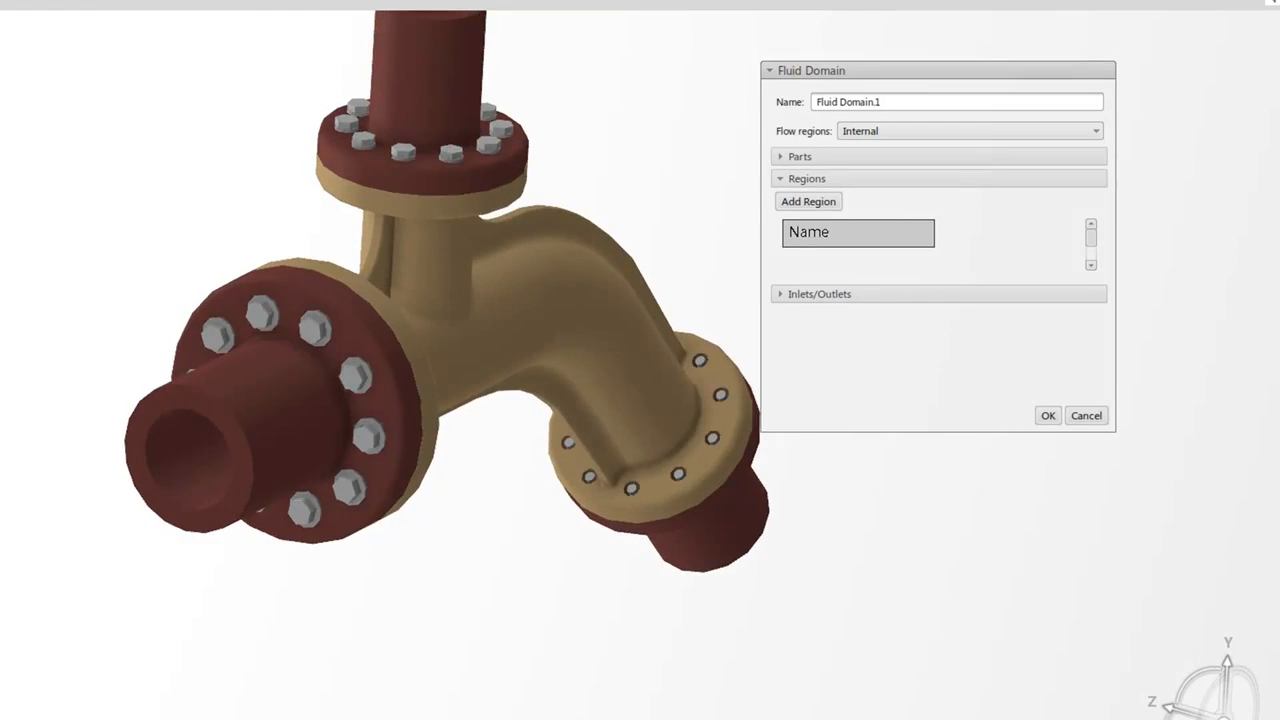
{"action": "left_click", "coordinate": [808, 202]}
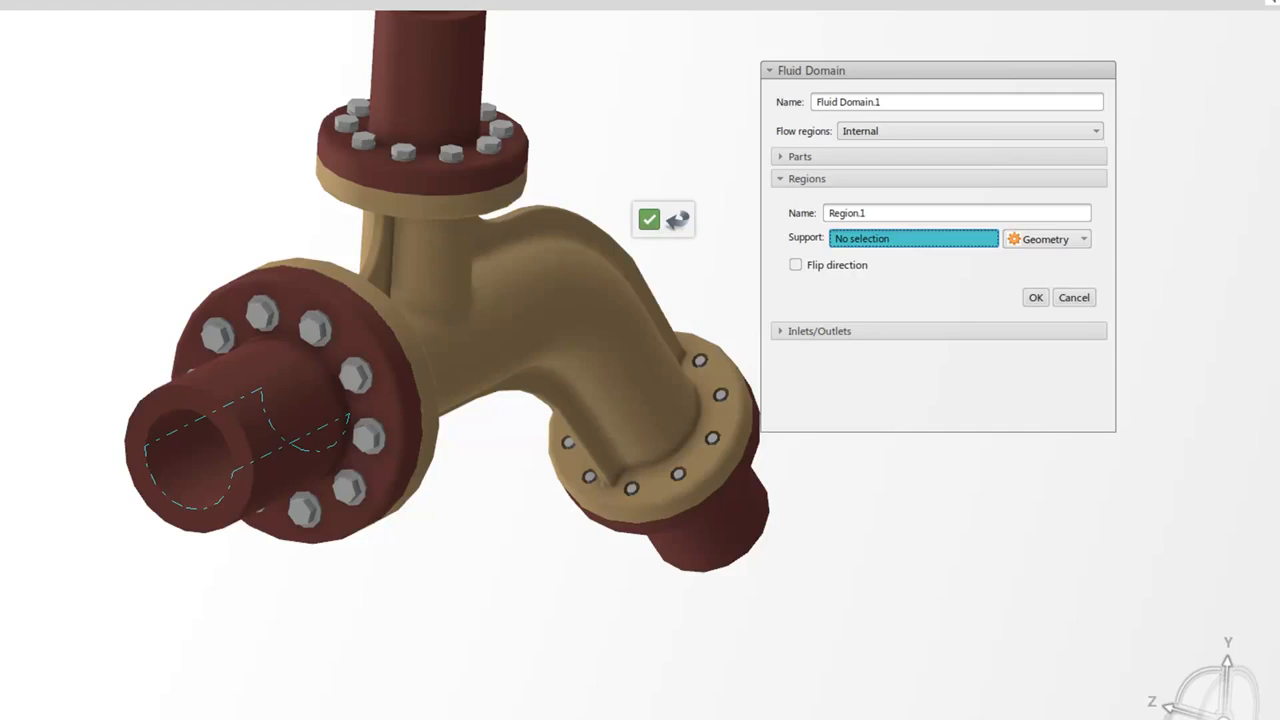
{"action": "left_click", "coordinate": [290, 437]}
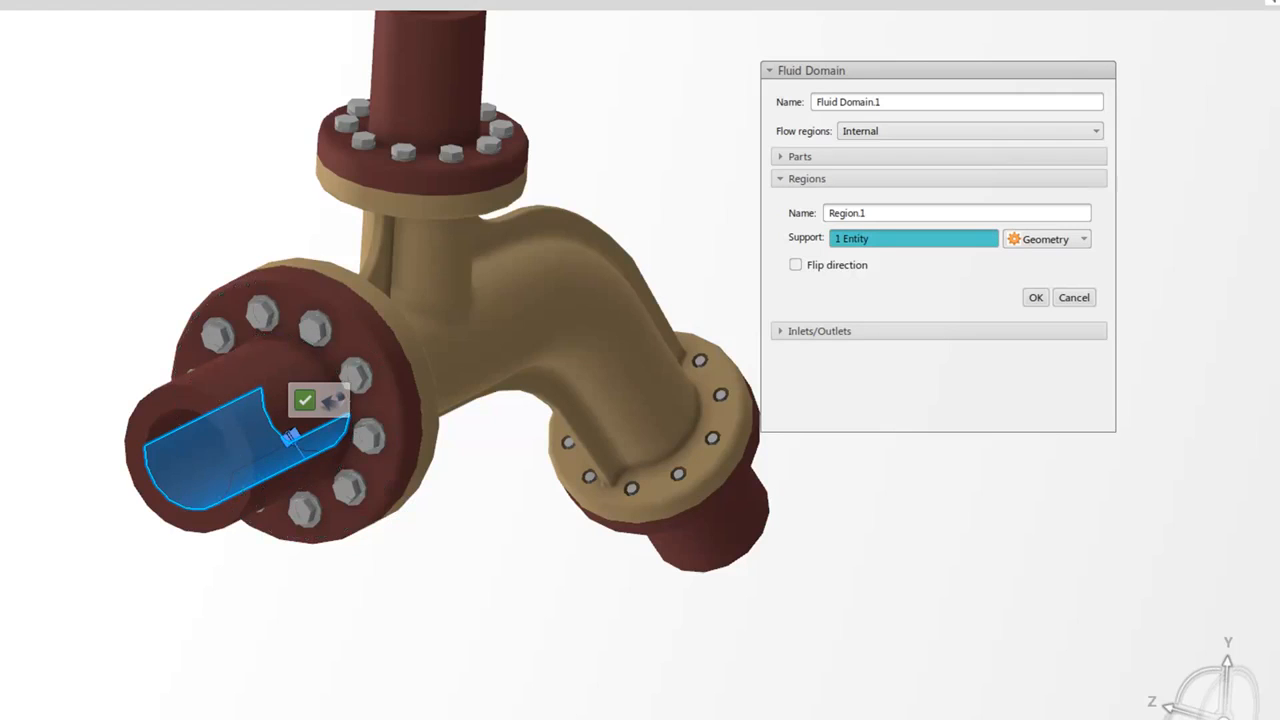
{"action": "middle_click_drag", "start_coordinate": [290, 437], "coordinate": [368, 483]}
{"action": "scroll", "coordinate": [454, 443], "scroll_direction": "up", "scroll_amount": 5}
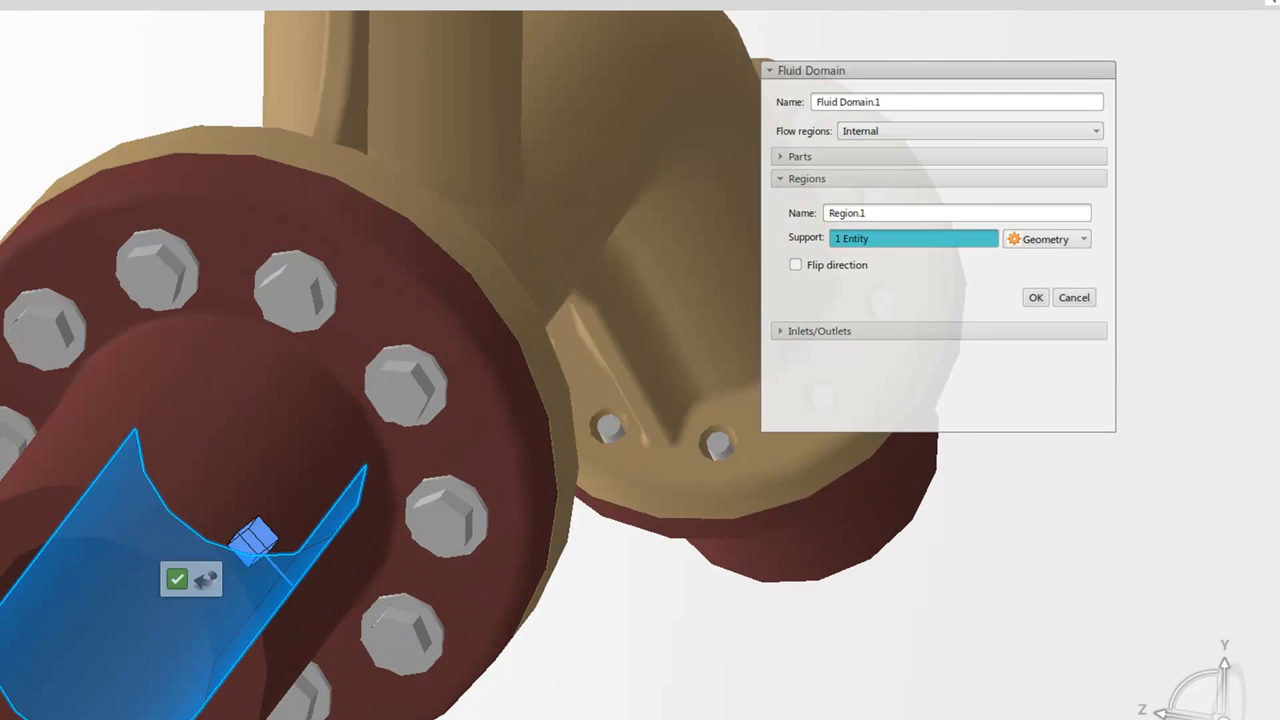
{"action": "scroll", "coordinate": [454, 443], "scroll_direction": "up", "scroll_amount": 3}
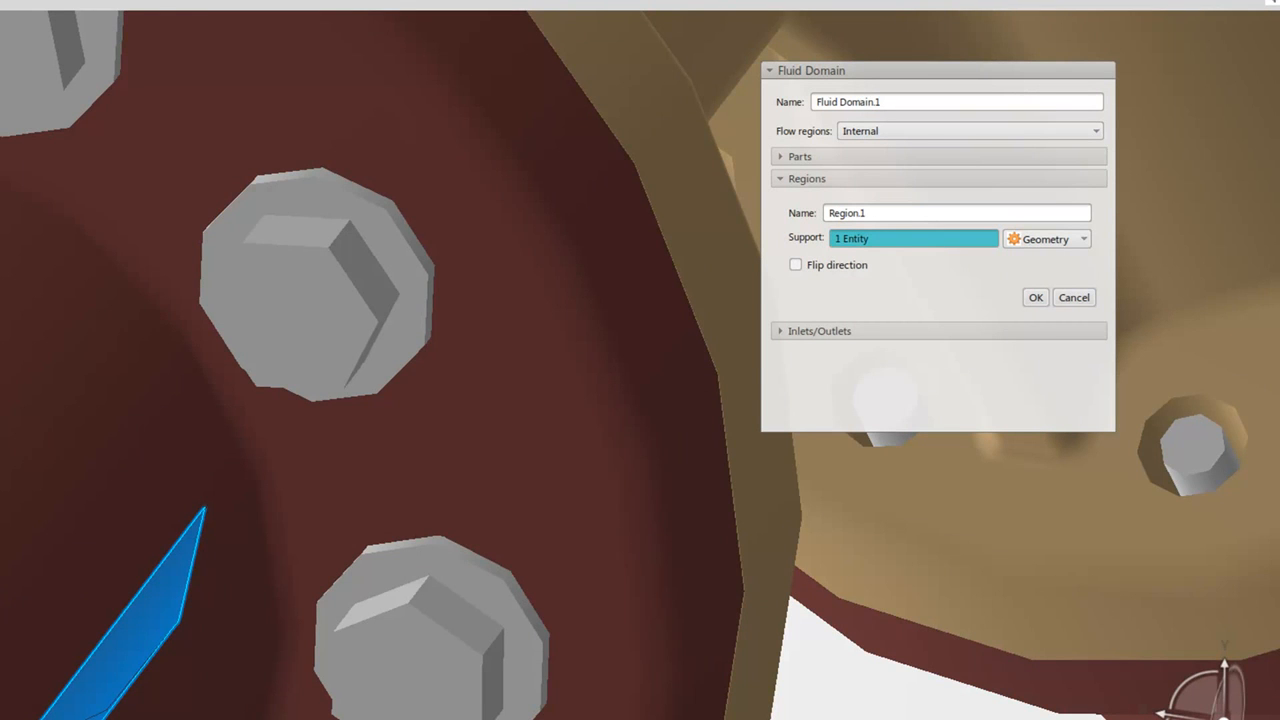
{"action": "scroll", "coordinate": [454, 443], "scroll_direction": "down", "scroll_amount": 5}
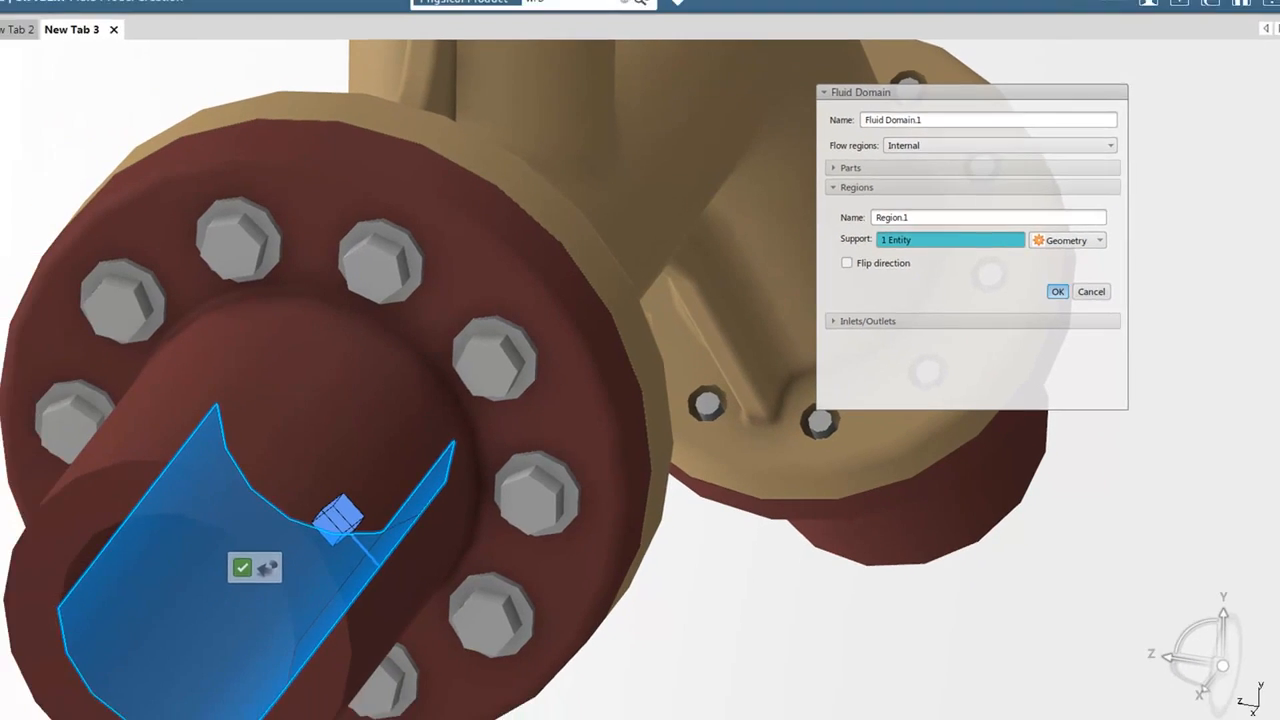
{"action": "left_click", "coordinate": [1036, 297]}
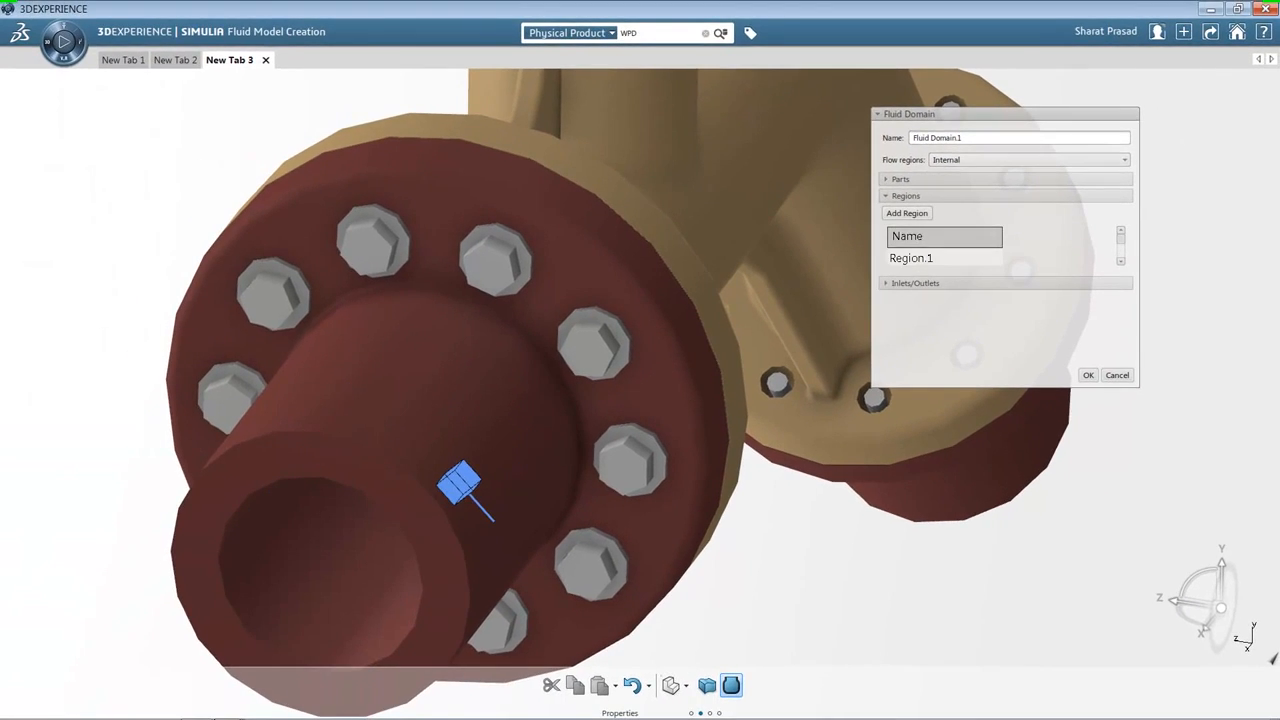
Add an inlet/outlet to the fluid domain, supported by both inner edge halves at the front pipe's open end
{"action": "scroll", "coordinate": [655, 385], "scroll_direction": "down", "scroll_amount": 5}
{"action": "scroll", "coordinate": [645, 380], "scroll_direction": "down", "scroll_amount": 1}
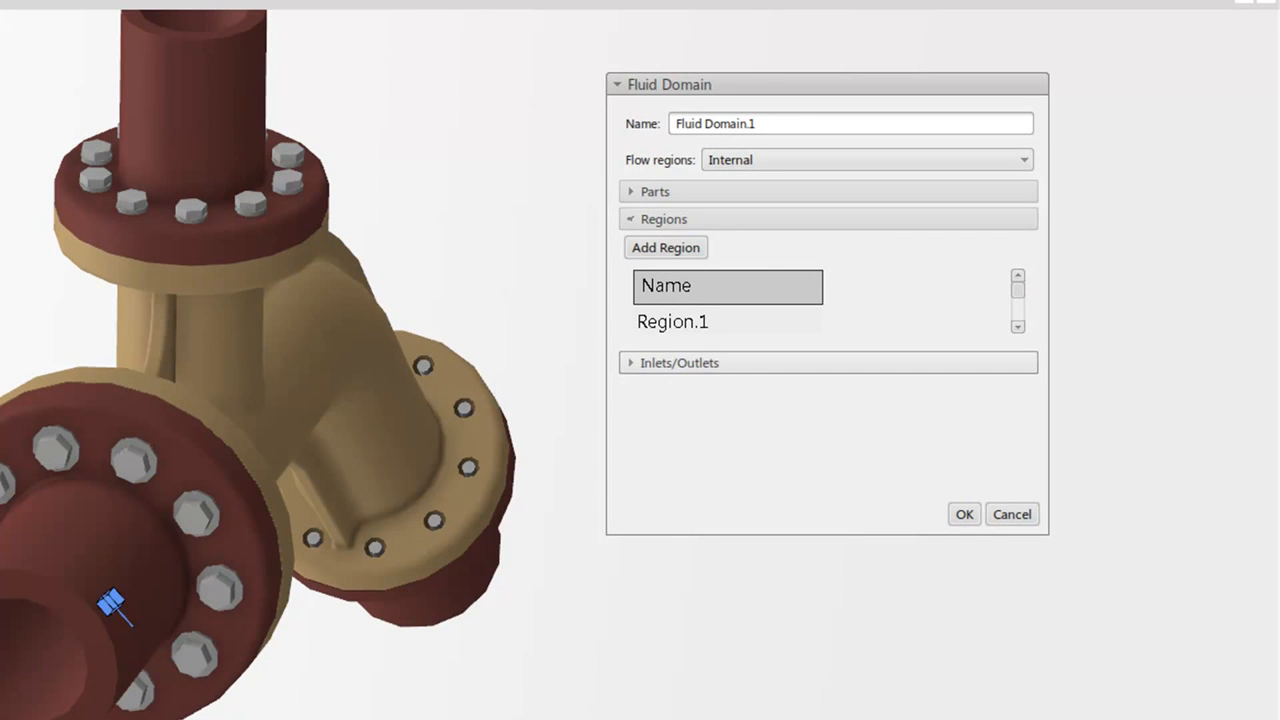
{"action": "left_click", "coordinate": [680, 362]}
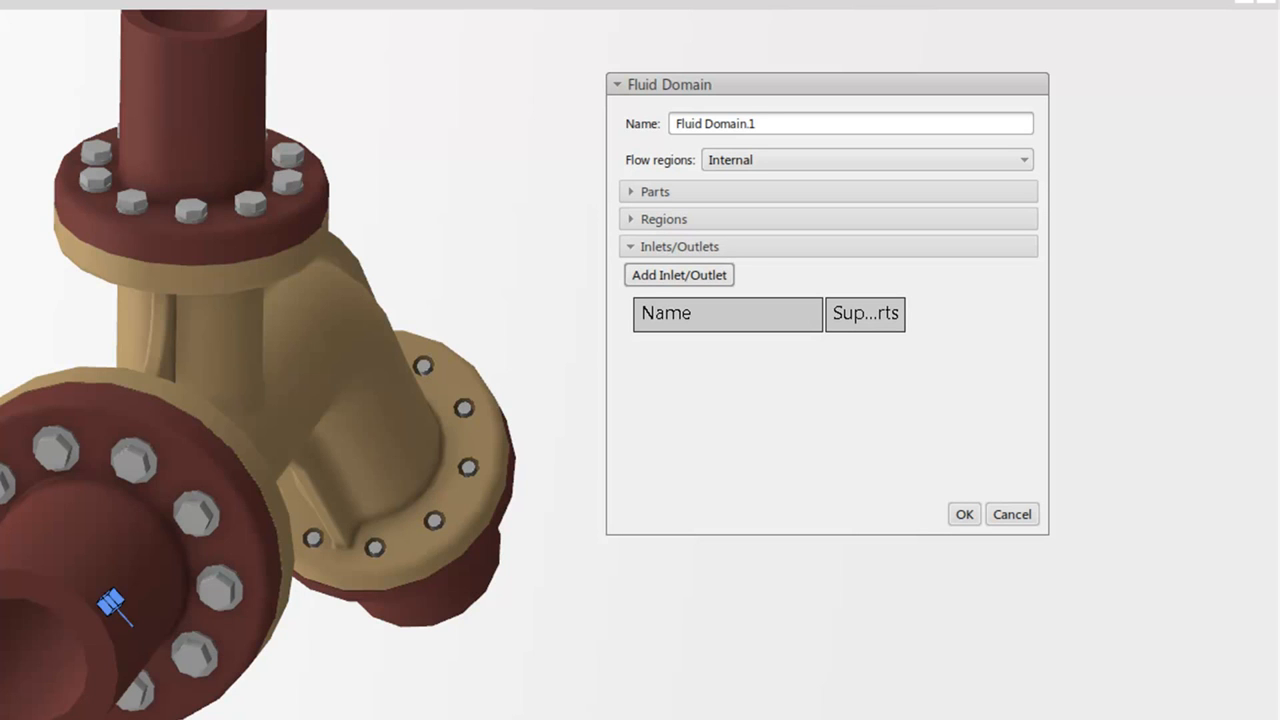
{"action": "left_click", "coordinate": [679, 275]}
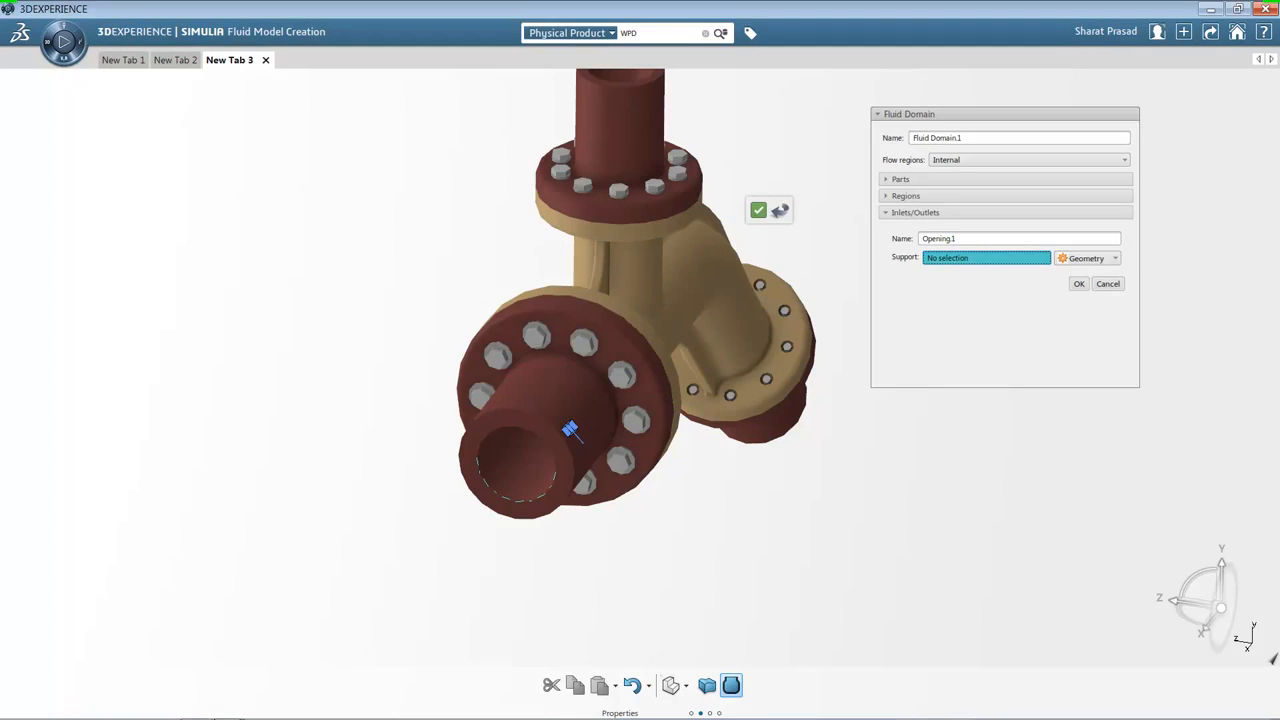
{"action": "left_click", "coordinate": [569, 429]}
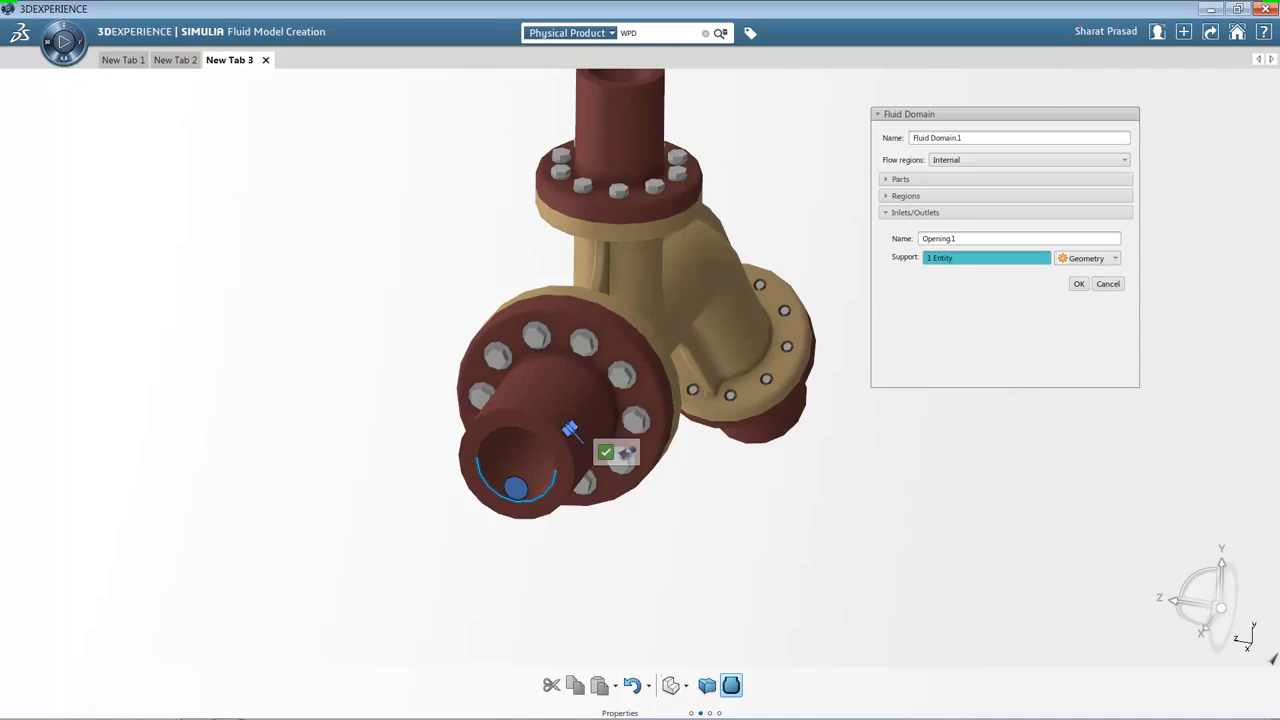
{"action": "left_click", "coordinate": [554, 453]}
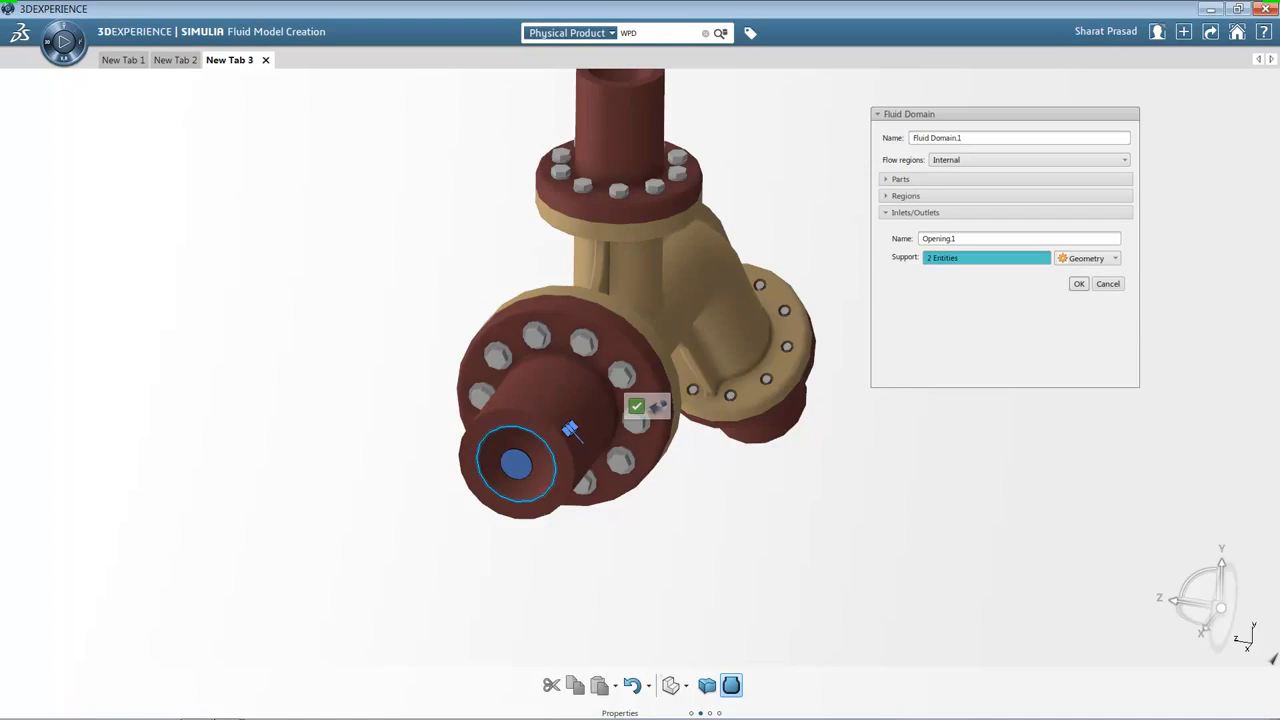
{"action": "left_click", "coordinate": [1079, 283]}
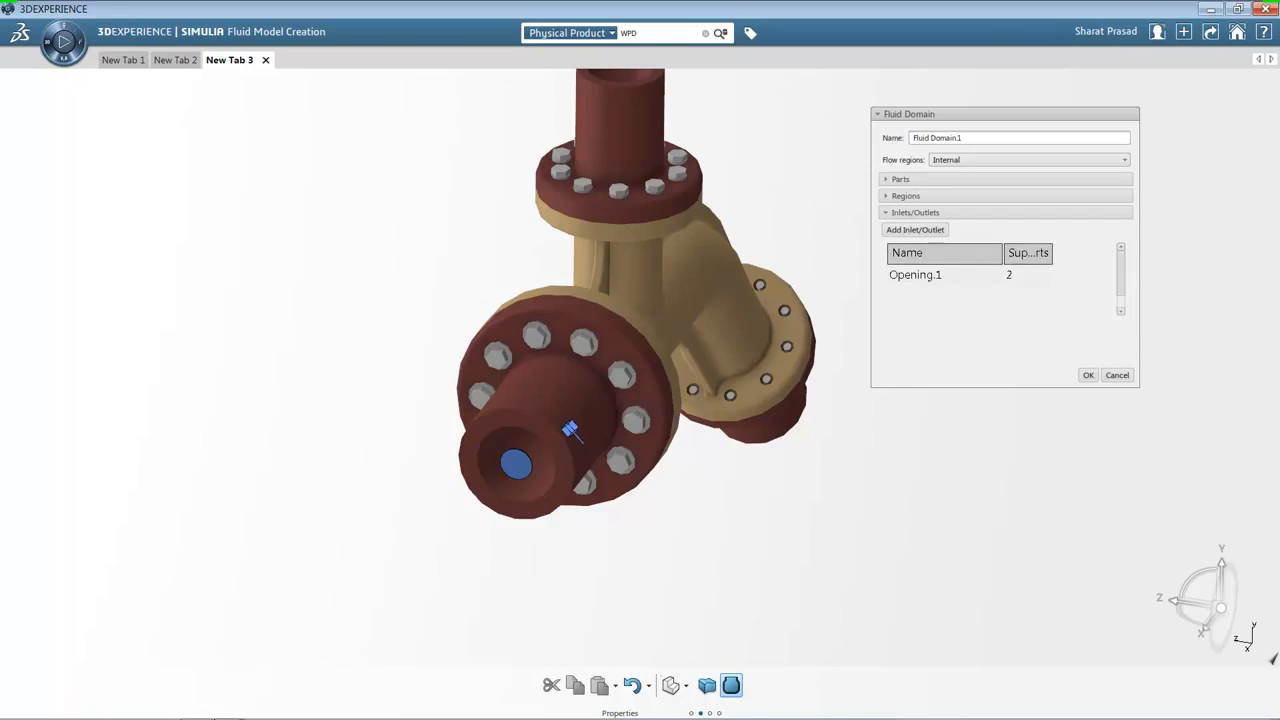
Add a second inlet/outlet, supported by both inner edge halves at the open end of the upright branch pipe
{"action": "middle_click_drag", "start_coordinate": [600, 400], "coordinate": [513, 451]}
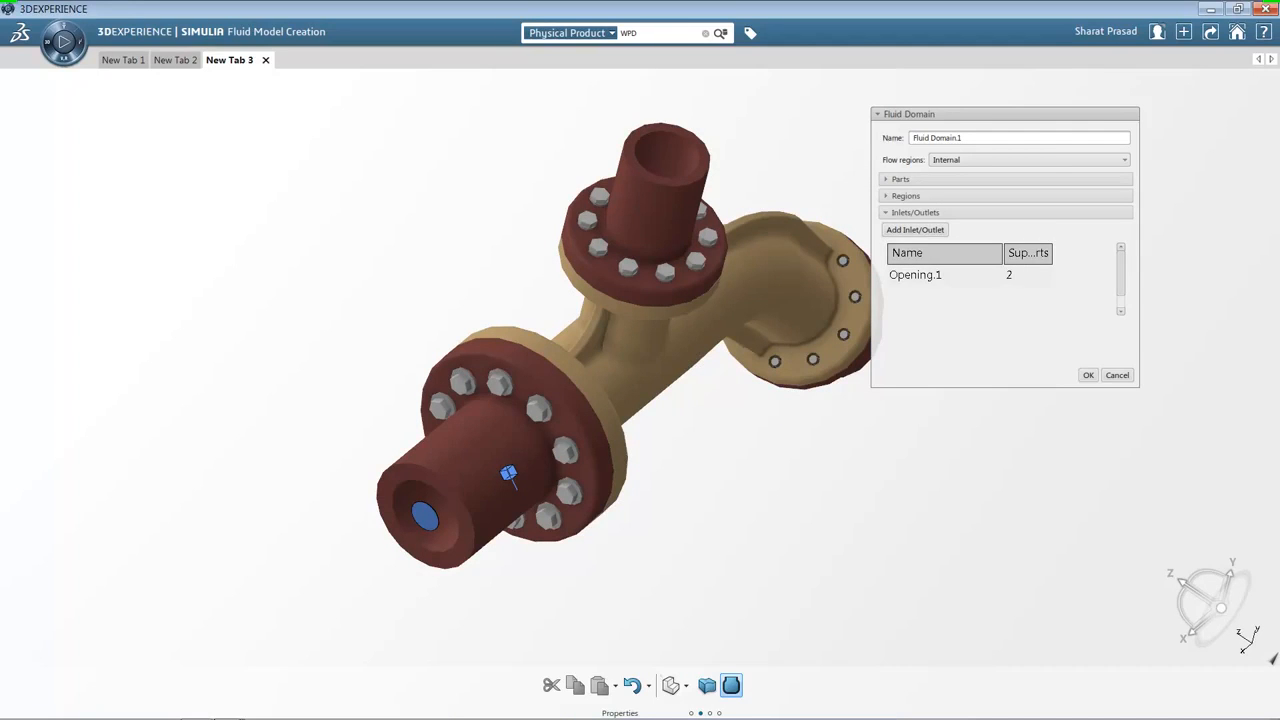
{"action": "left_click", "coordinate": [915, 230]}
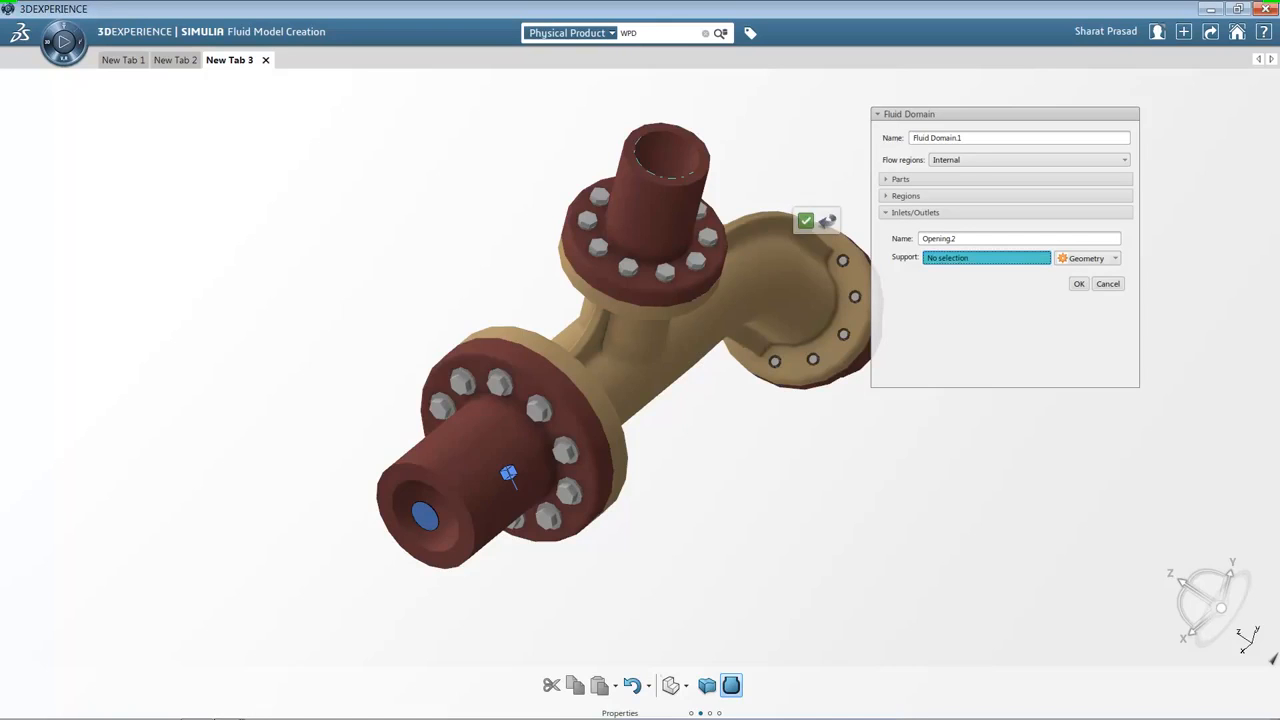
{"action": "left_click", "coordinate": [668, 174]}
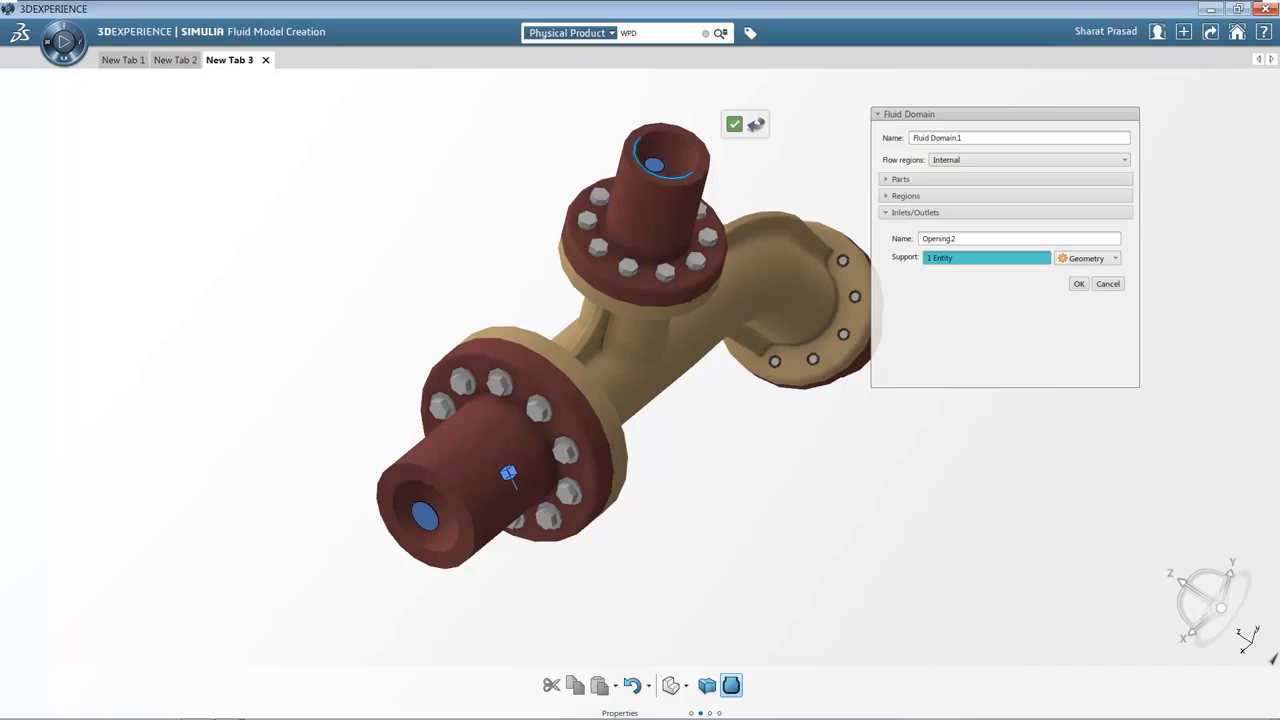
{"action": "left_click", "coordinate": [660, 157]}
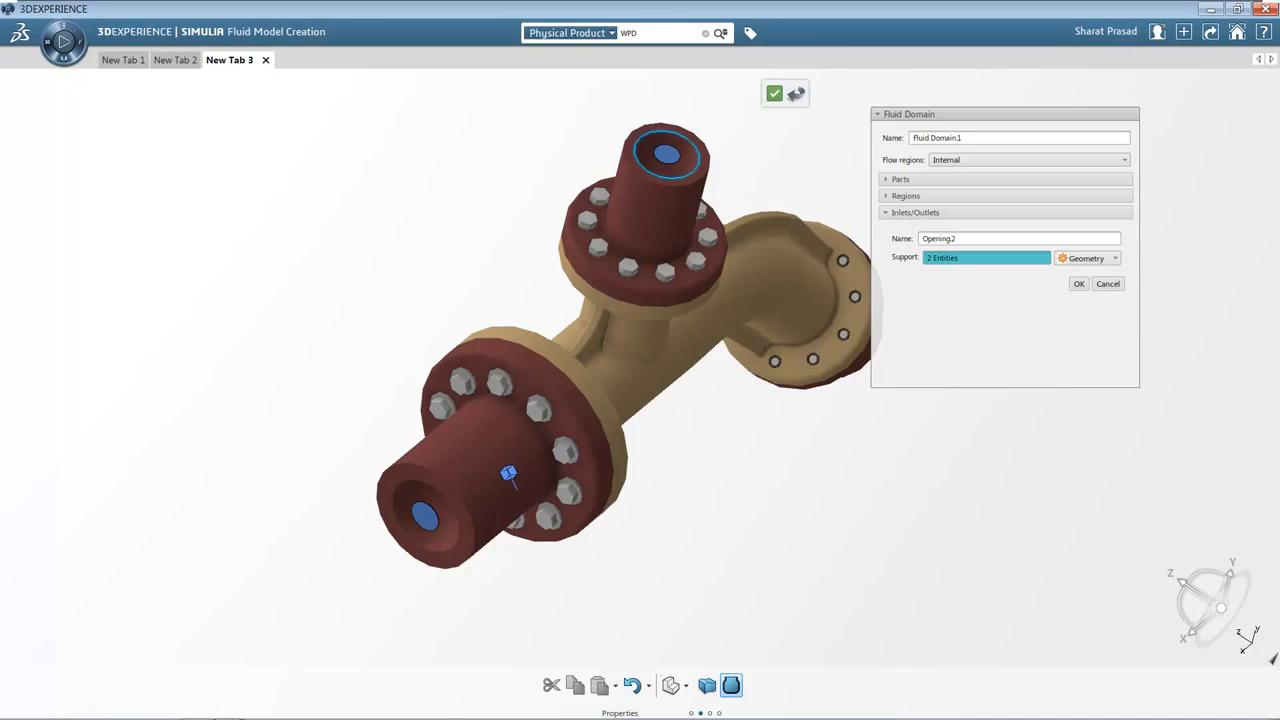
{"action": "left_click", "coordinate": [1079, 283]}
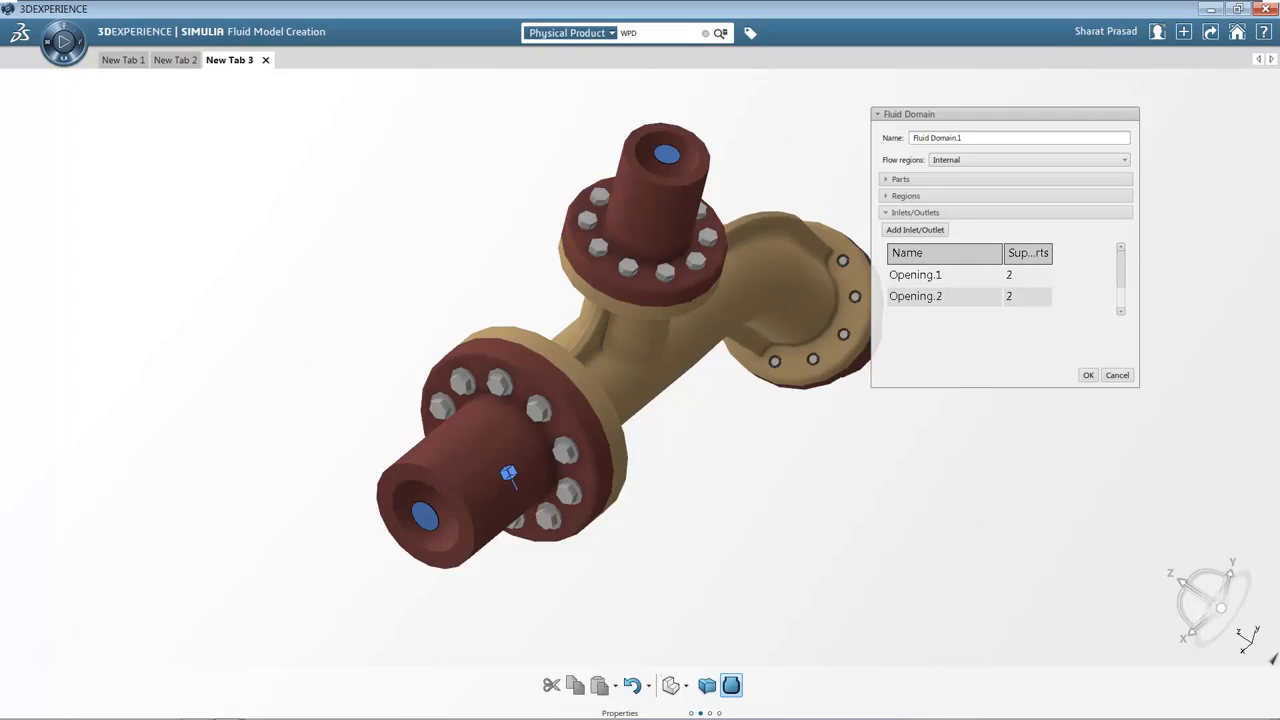
Add a third inlet/outlet supported by the inner edge at the open end of the curved pipe, and complete the fluid domain
{"action": "middle_click_drag", "start_coordinate": [640, 400], "coordinate": [455, 432]}
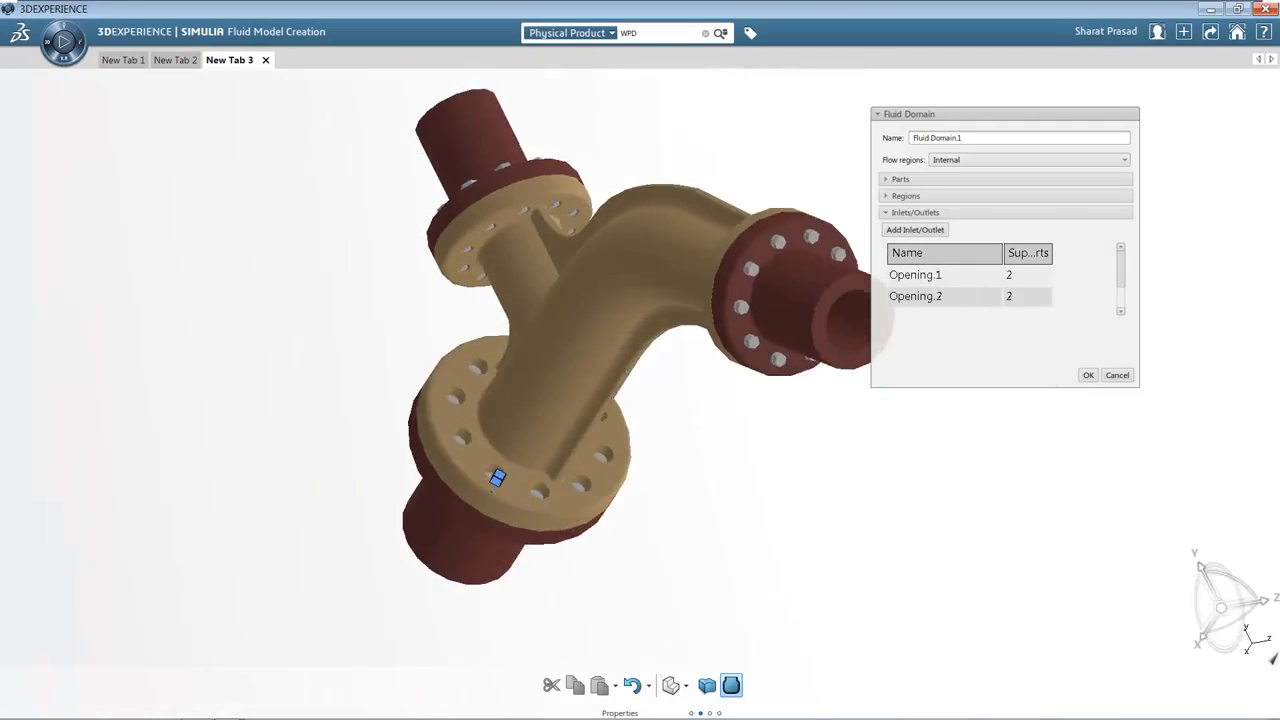
{"action": "middle_click_drag", "start_coordinate": [497, 478], "coordinate": [527, 485]}
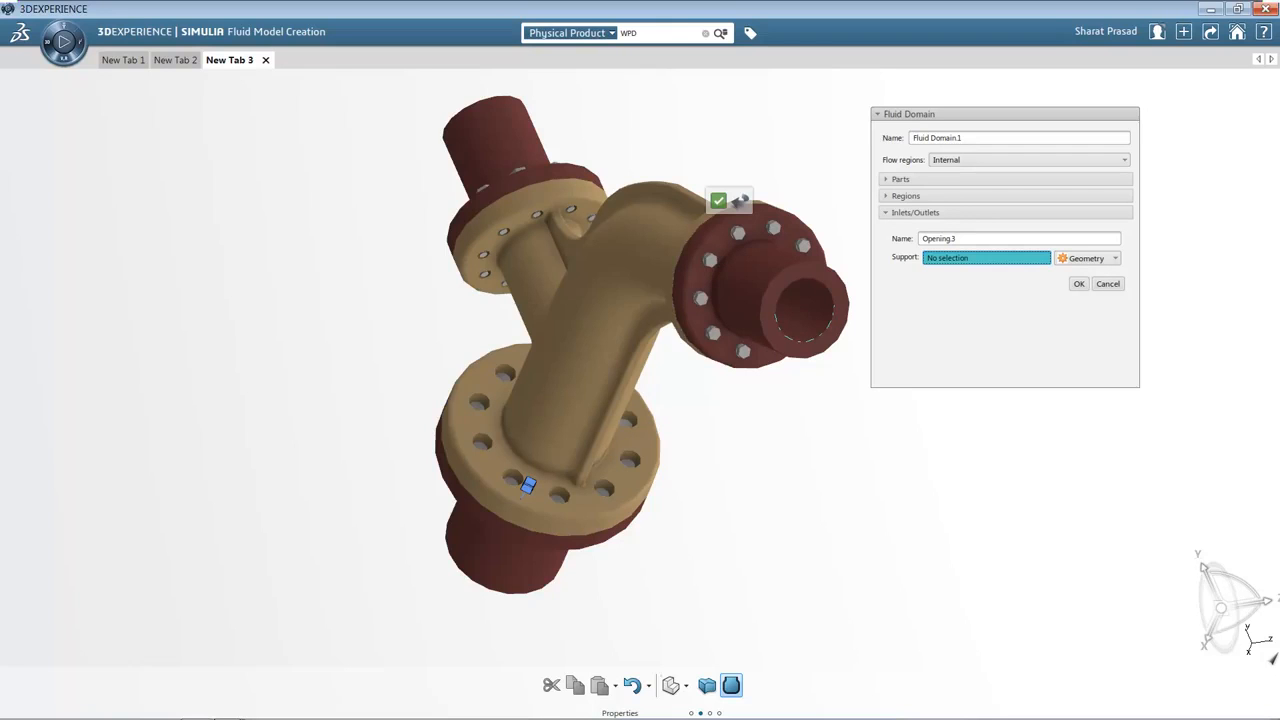
{"action": "left_click", "coordinate": [805, 330]}
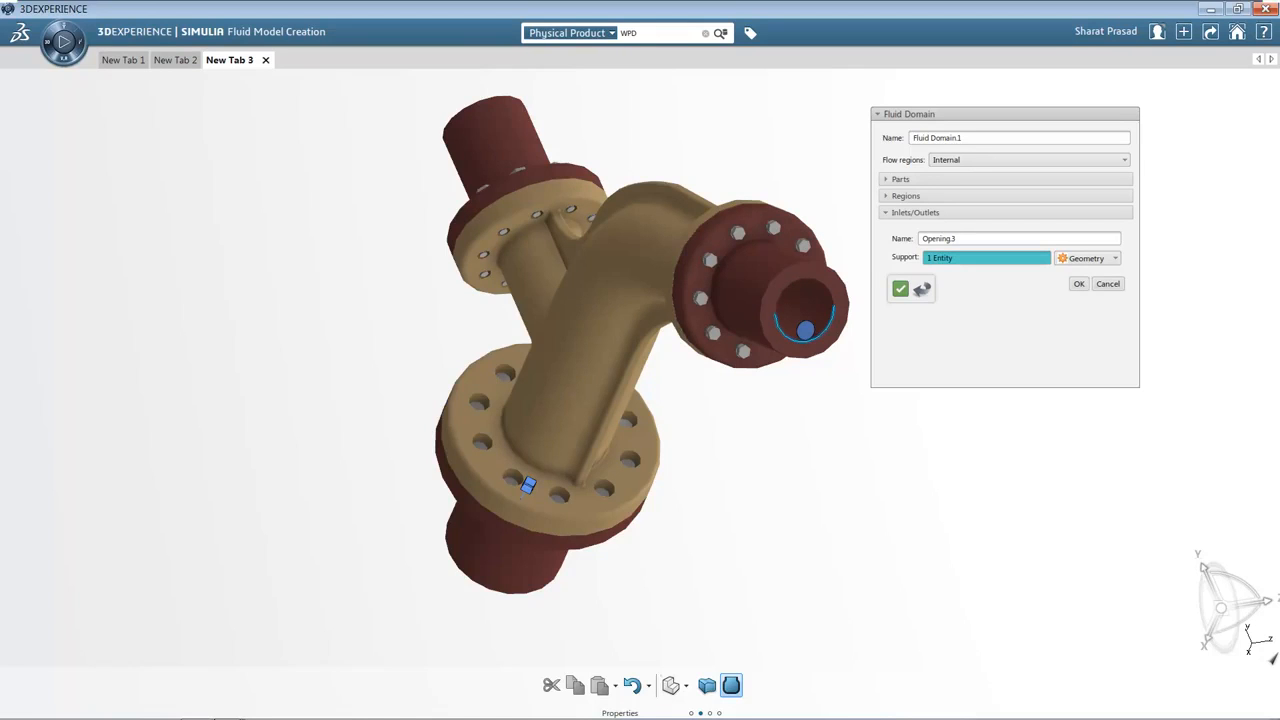
{"action": "left_click", "coordinate": [1079, 283]}
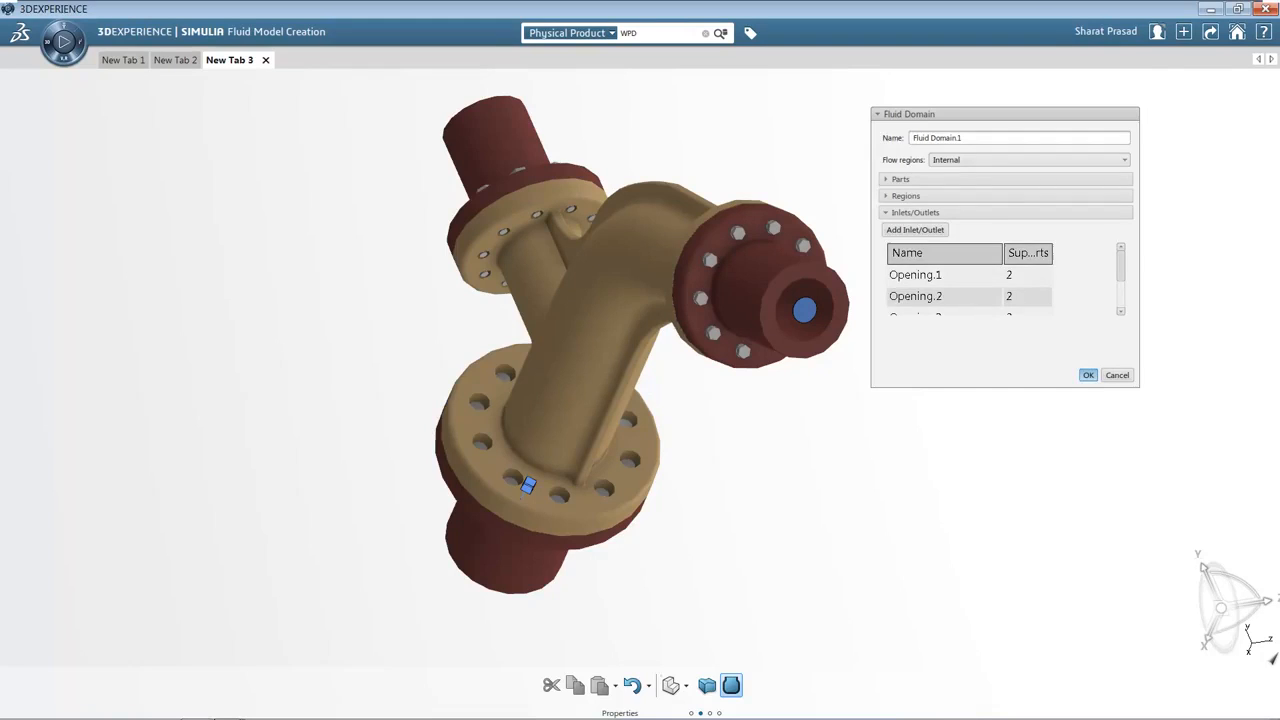
{"action": "left_click", "coordinate": [1088, 375]}
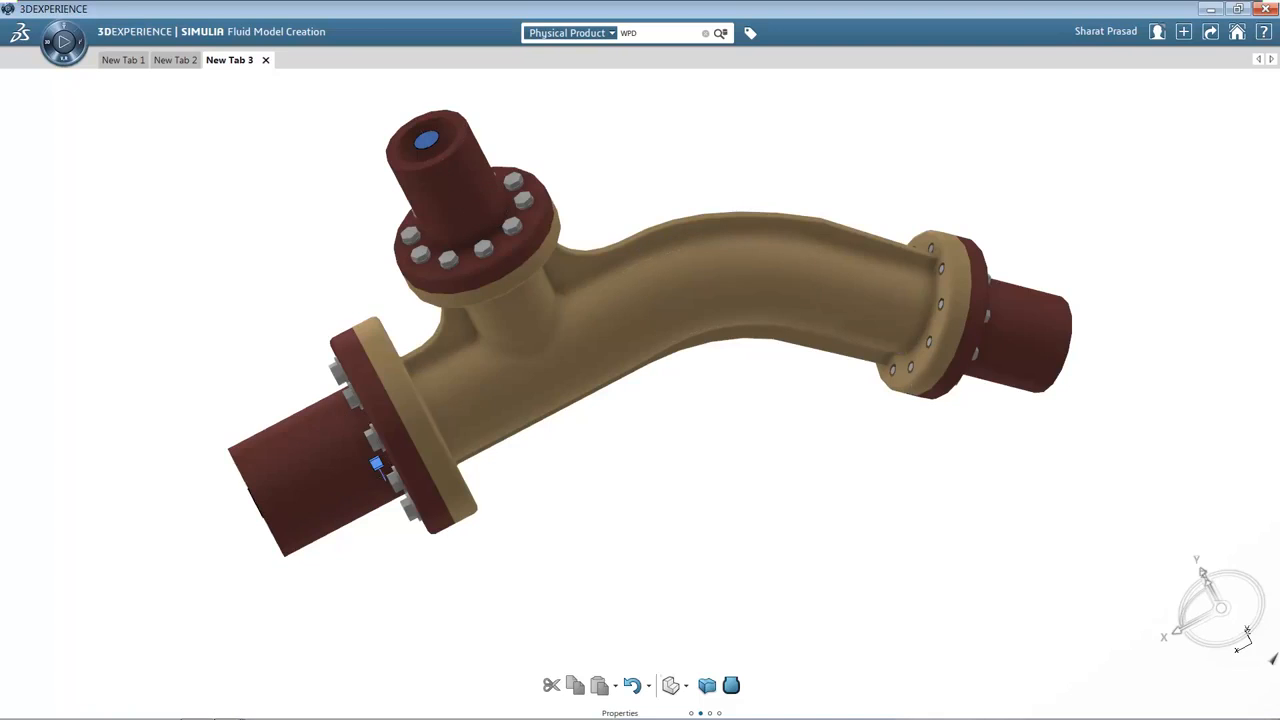
Search the generic materials for Water
{"action": "middle_click_drag", "start_coordinate": [376, 463], "coordinate": [482, 455]}
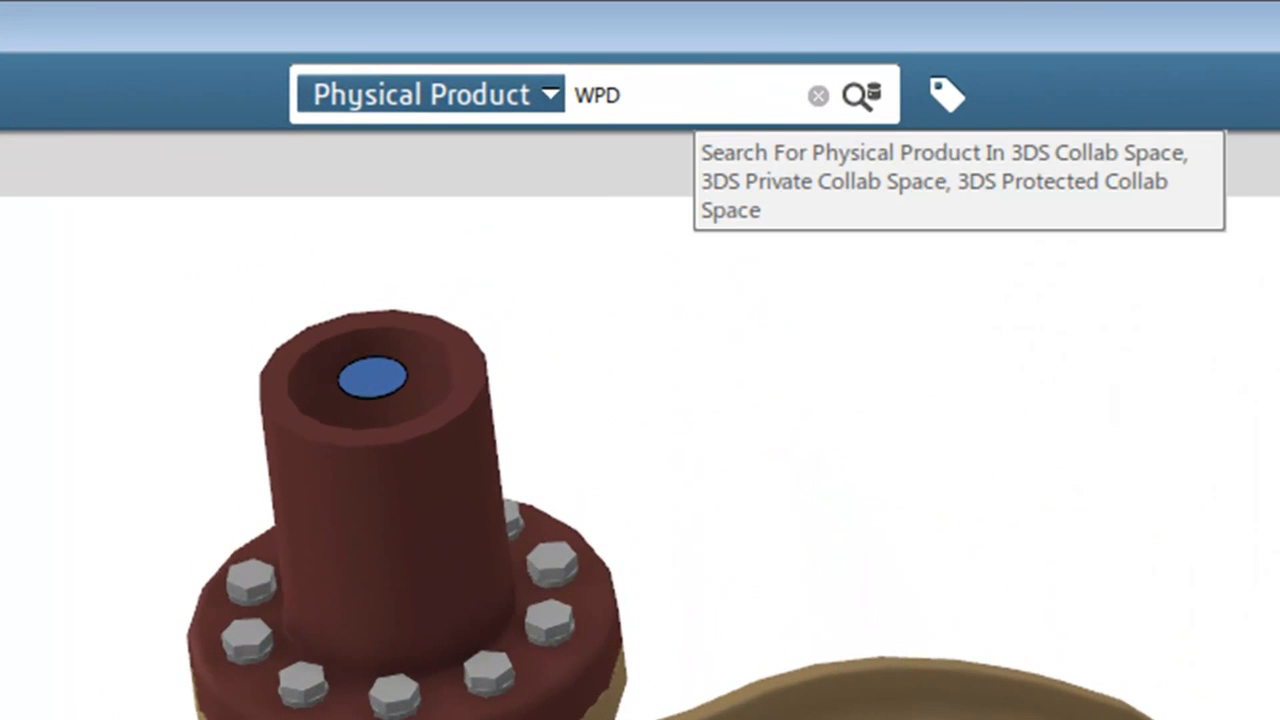
{"action": "left_click", "coordinate": [597, 94]}
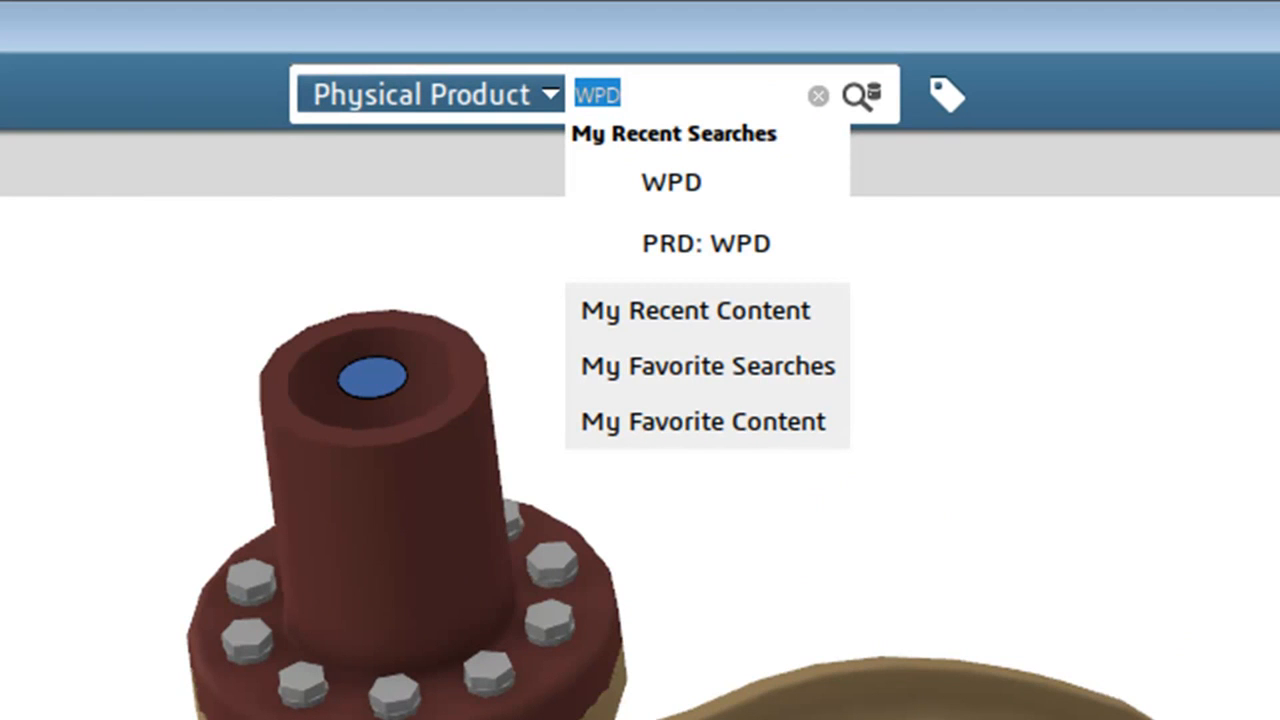
{"action": "type", "text": "mat: Water"}
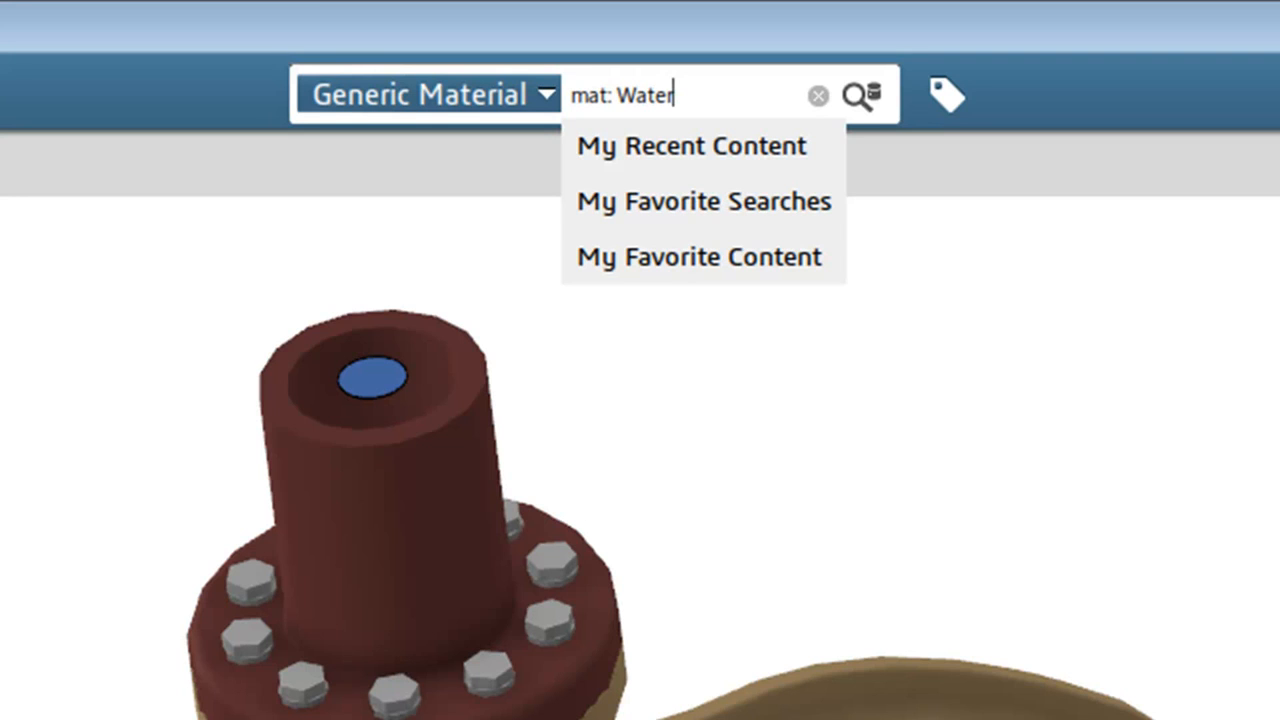
{"action": "key", "text": "Return"}
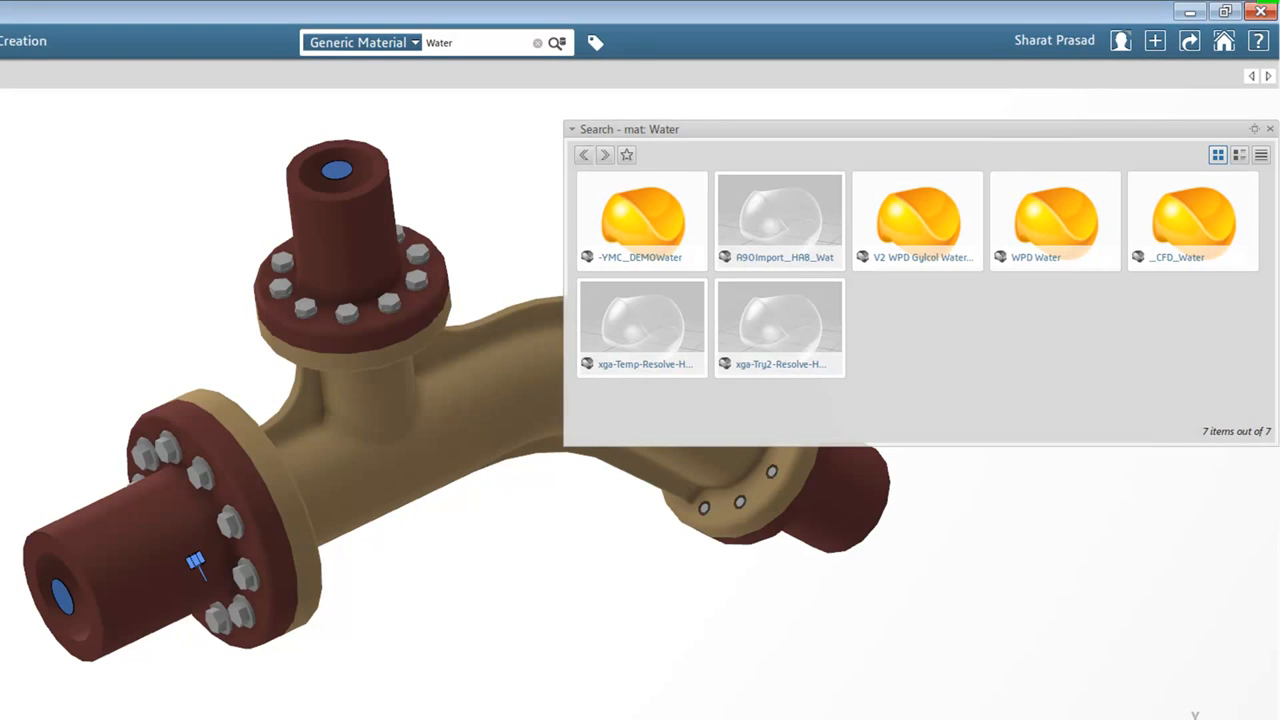
Apply the WPD Water material as core material to the fluid domain in the front pipe and close the material search
{"action": "mouse_move", "coordinate": [1055, 215]}
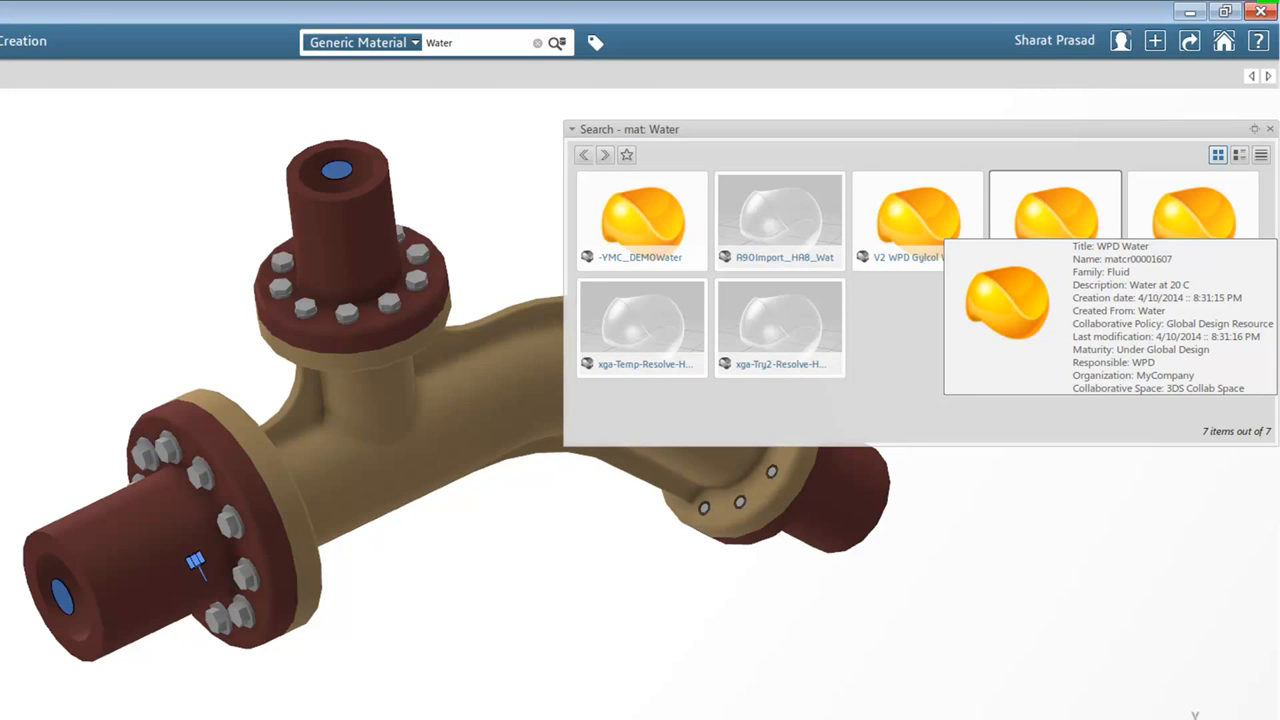
{"action": "right_click", "coordinate": [1044, 199]}
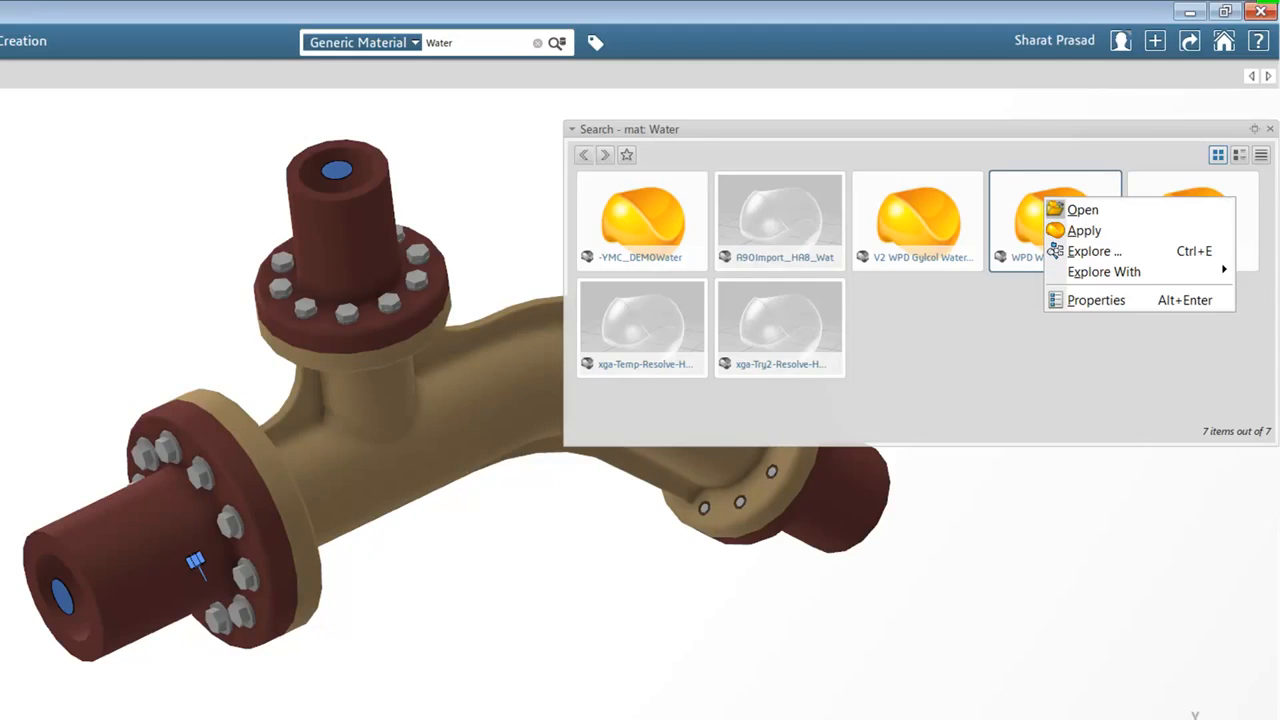
{"action": "key", "text": "Escape"}
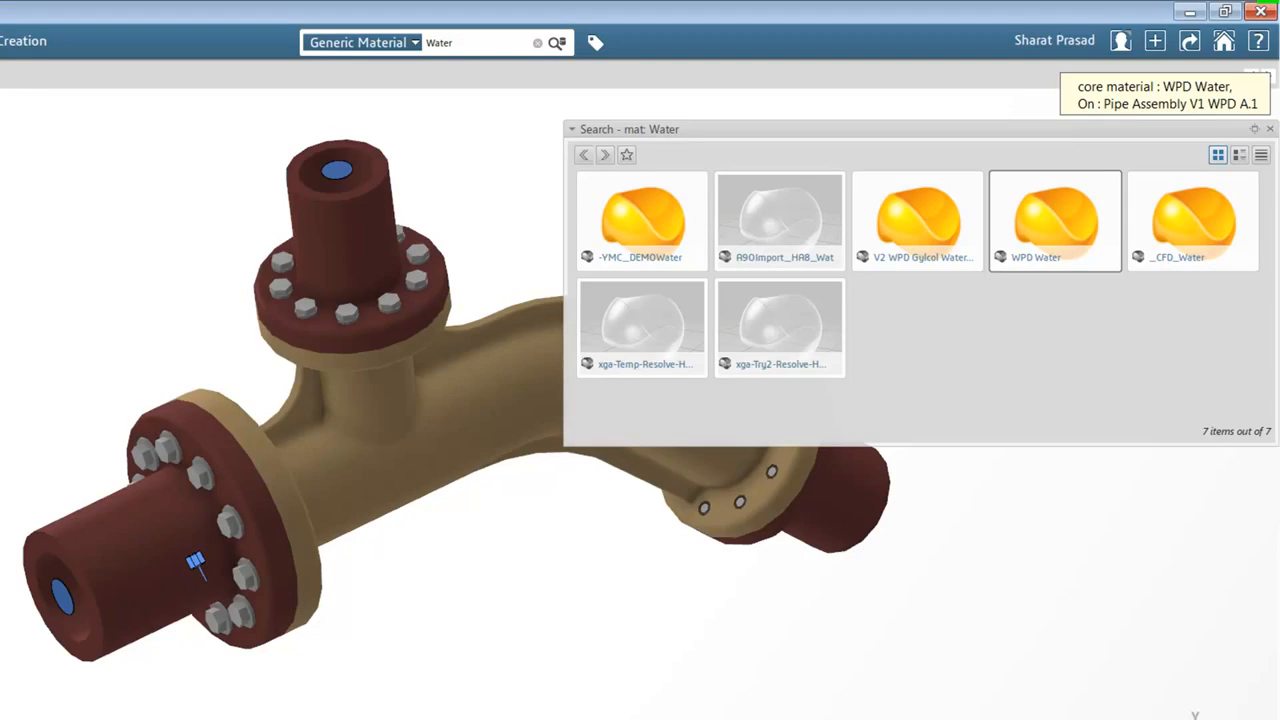
{"action": "left_click_drag", "start_coordinate": [196, 566], "coordinate": [196, 562]}
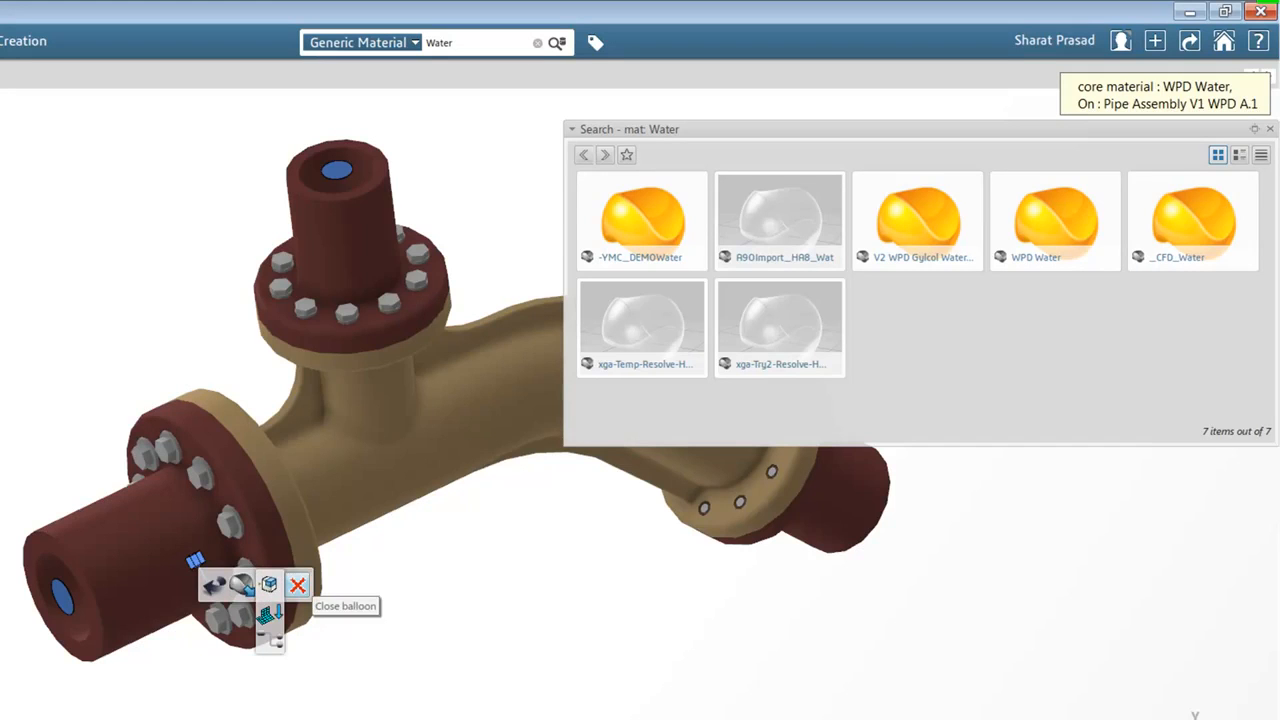
{"action": "left_click", "coordinate": [298, 585]}
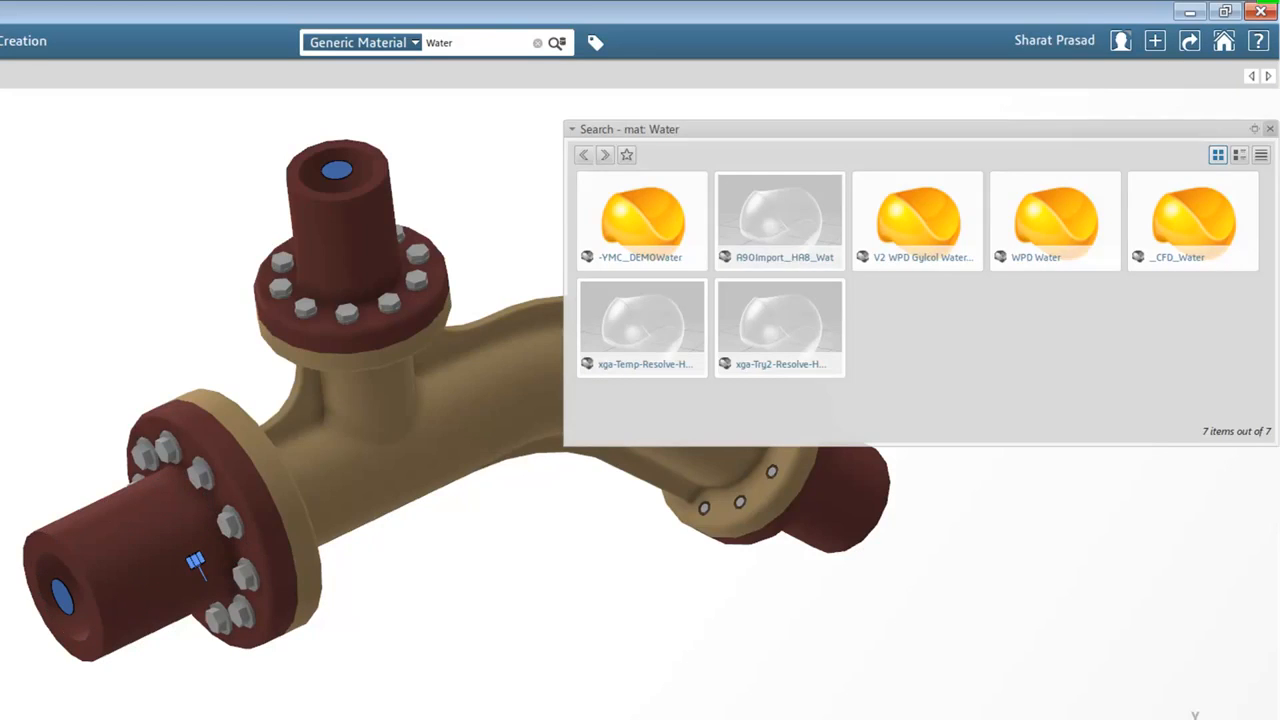
{"action": "left_click", "coordinate": [1270, 129]}
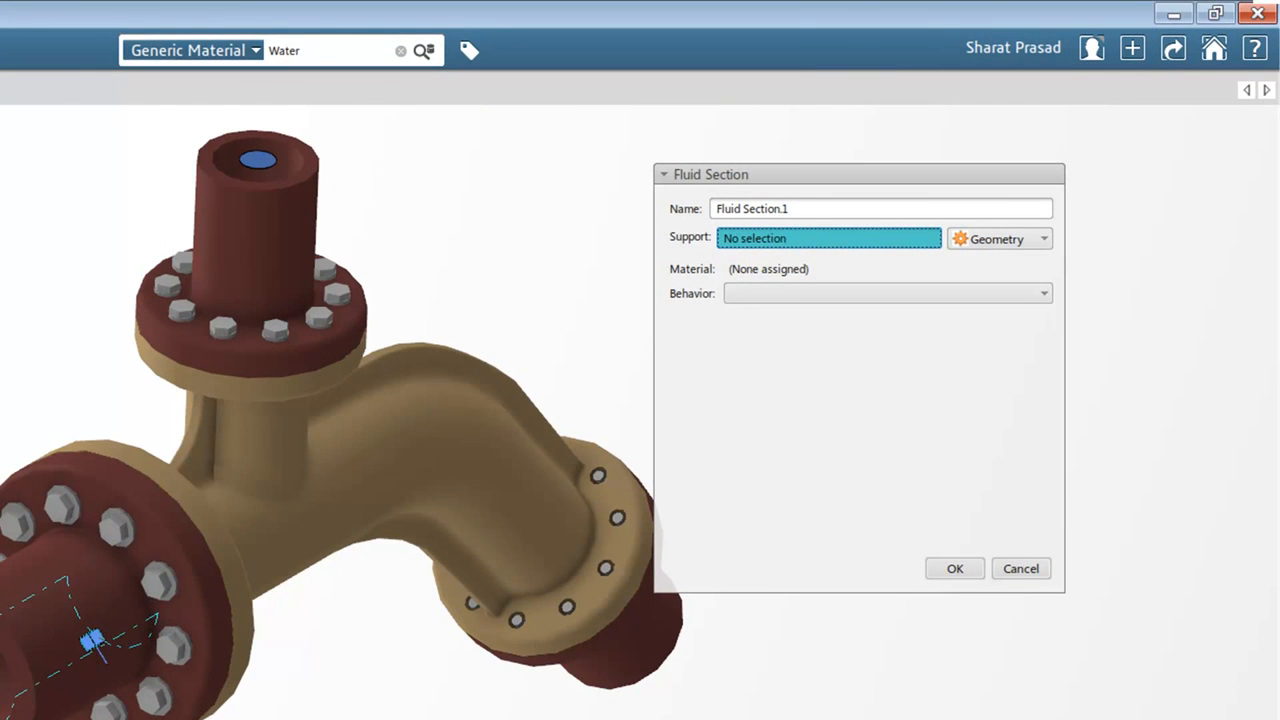
Create a fluid section supported by the fluid domain in the front pipe
{"action": "left_click", "coordinate": [92, 640]}
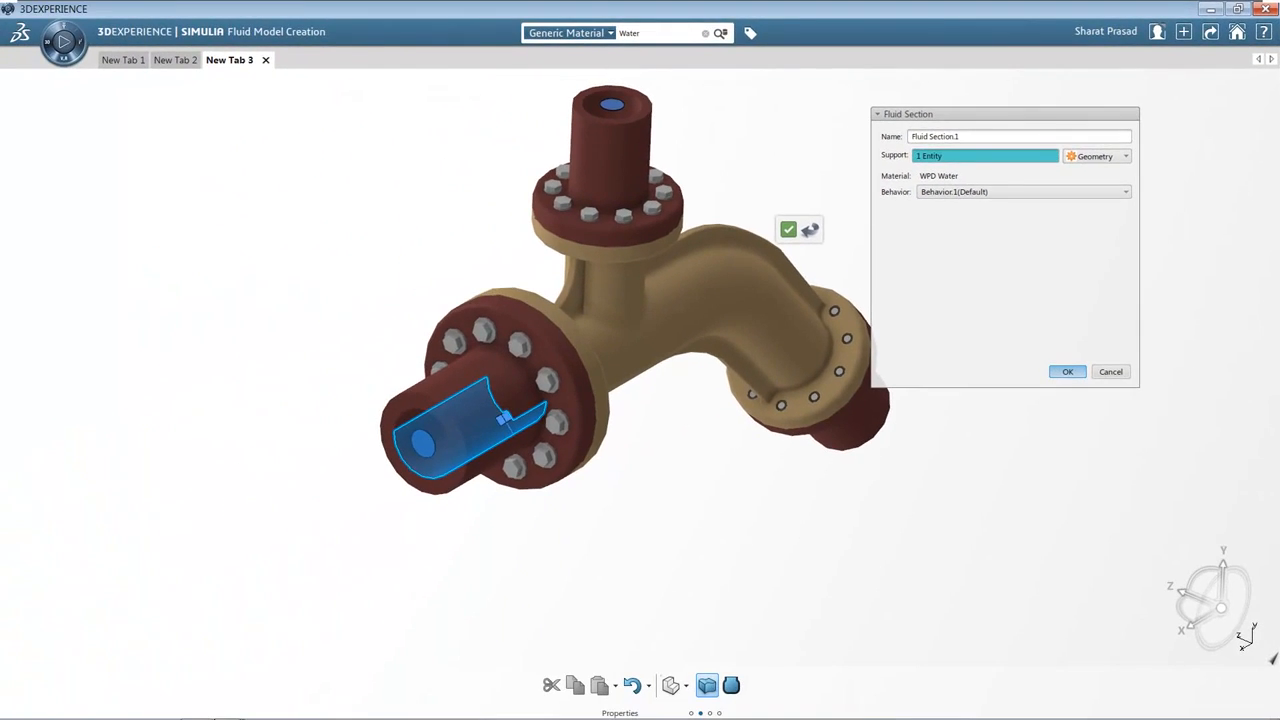
{"action": "left_click", "coordinate": [1067, 372]}
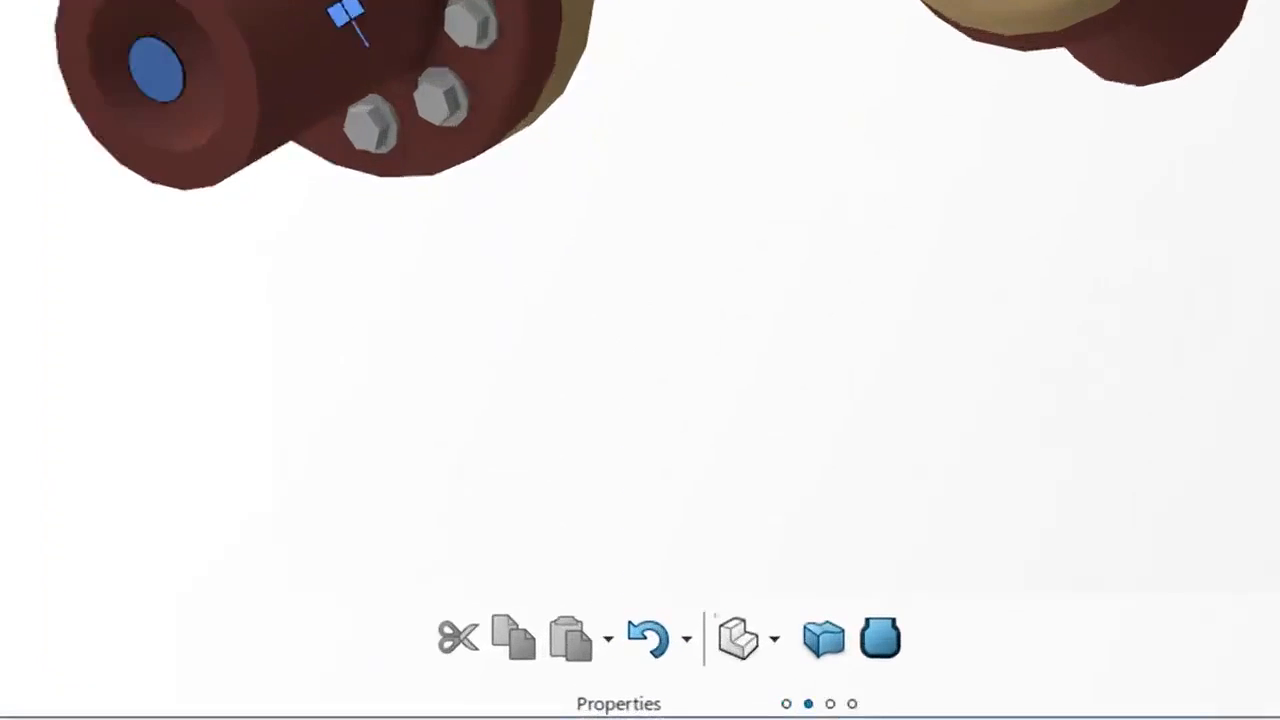
Switch to meshing and start a hex-dominant mesh on Fluid Domain.1 with a minimum size of 1 mm
{"action": "left_click", "coordinate": [686, 686]}
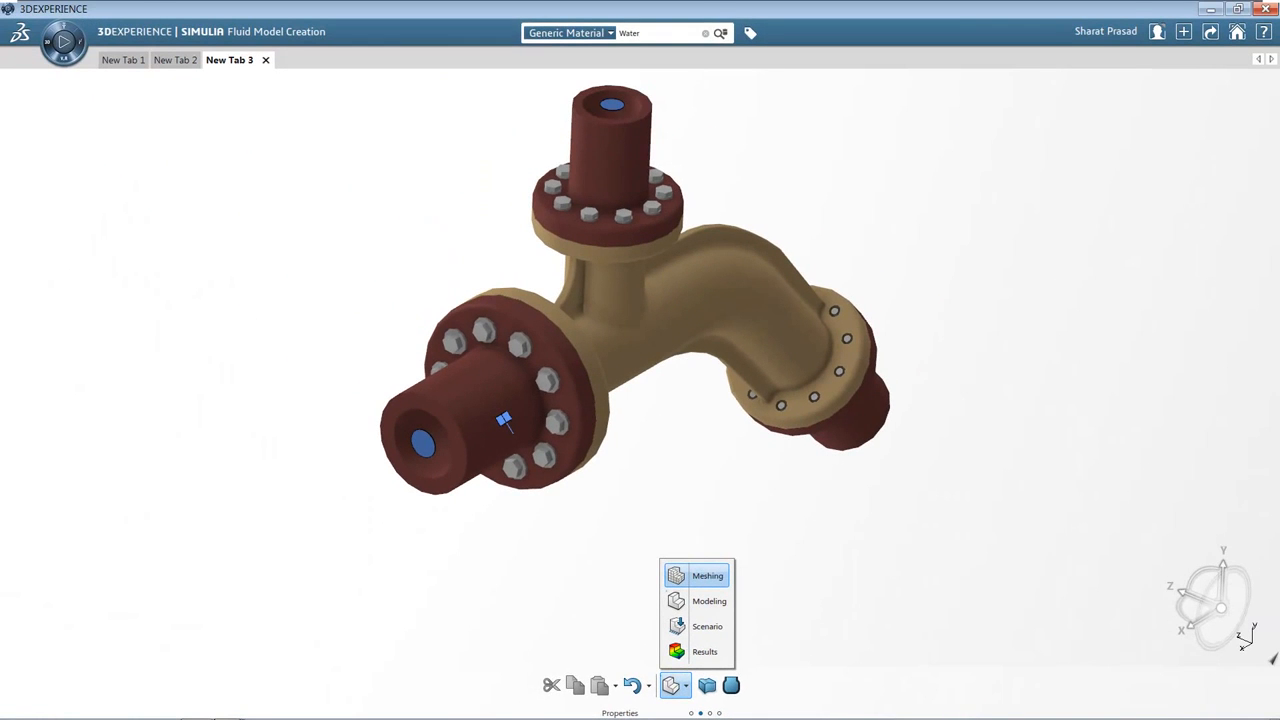
{"action": "left_click", "coordinate": [697, 576]}
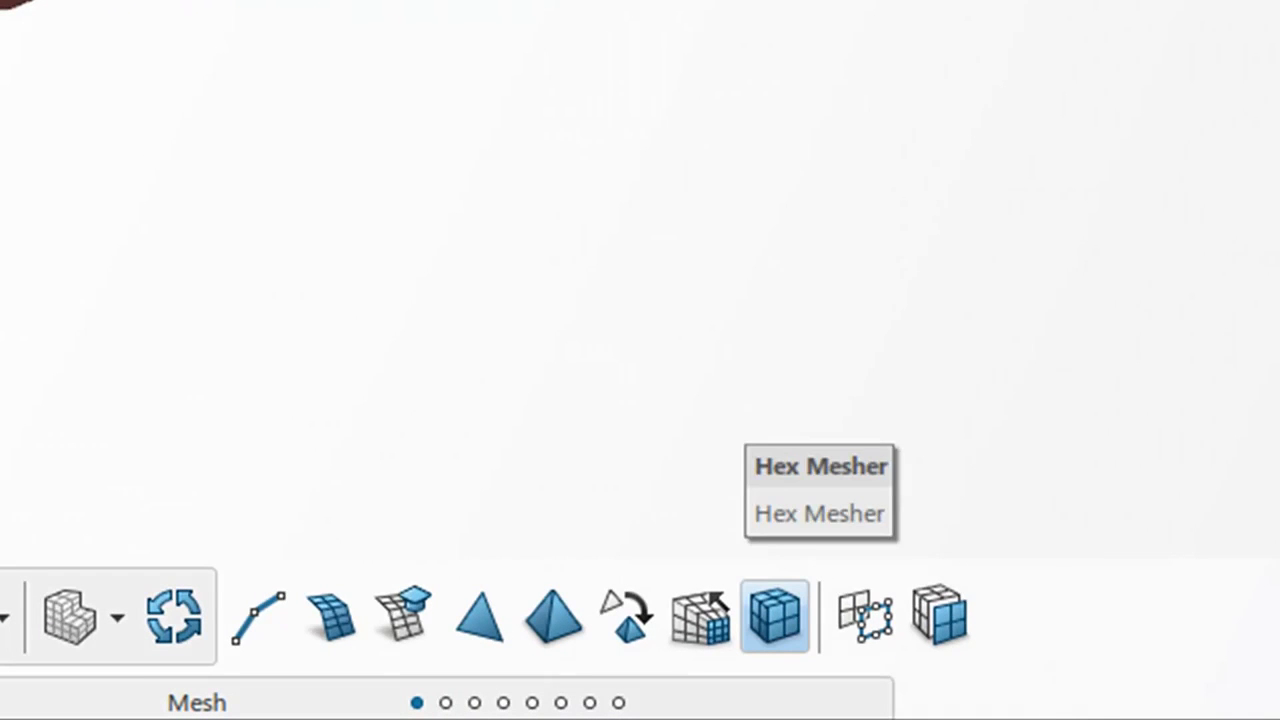
{"action": "left_click", "coordinate": [775, 616]}
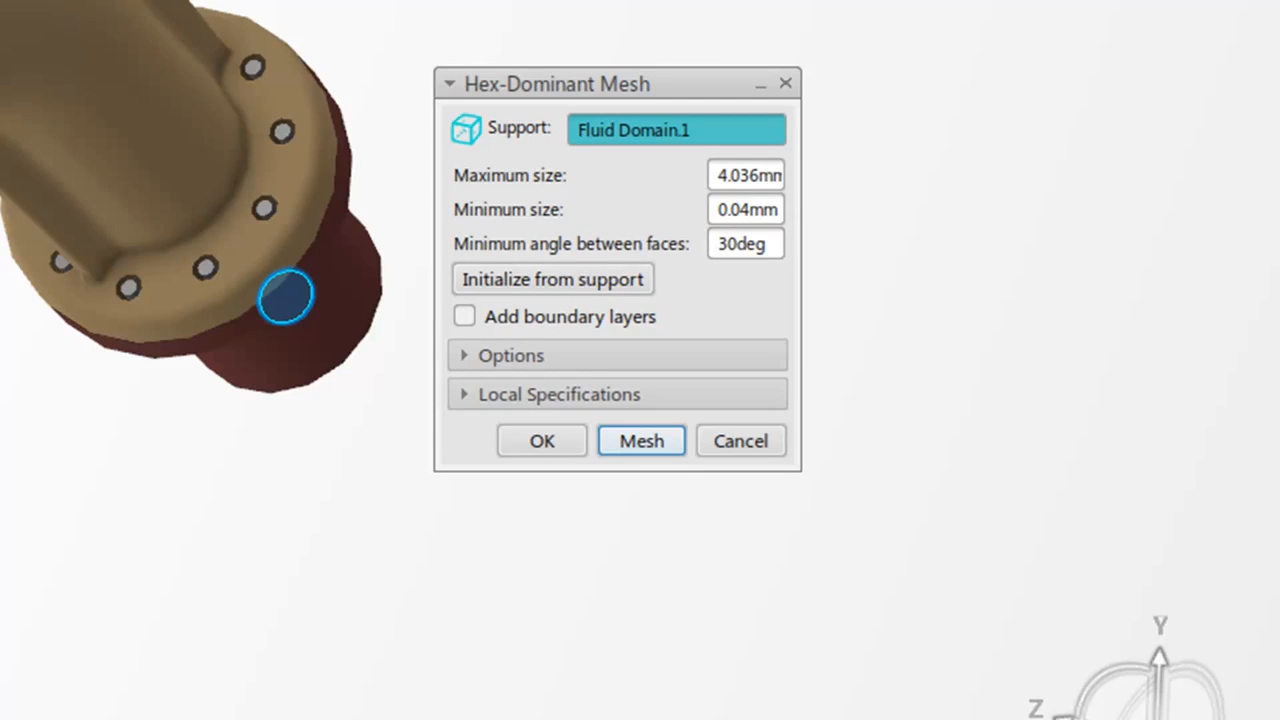
{"action": "left_click", "coordinate": [745, 243]}
{"action": "left_click", "coordinate": [745, 209]}
{"action": "left_click", "coordinate": [748, 209]}
{"action": "key", "text": "shift+Home"}
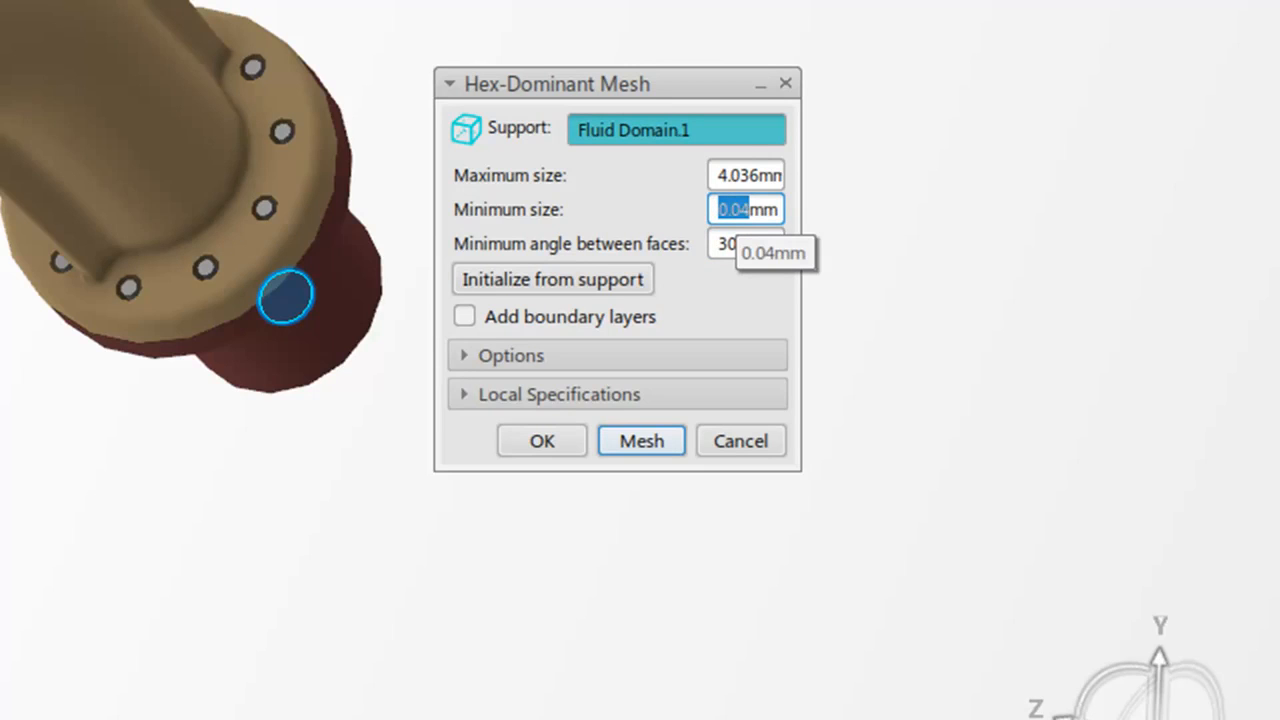
{"action": "type", "text": "1"}
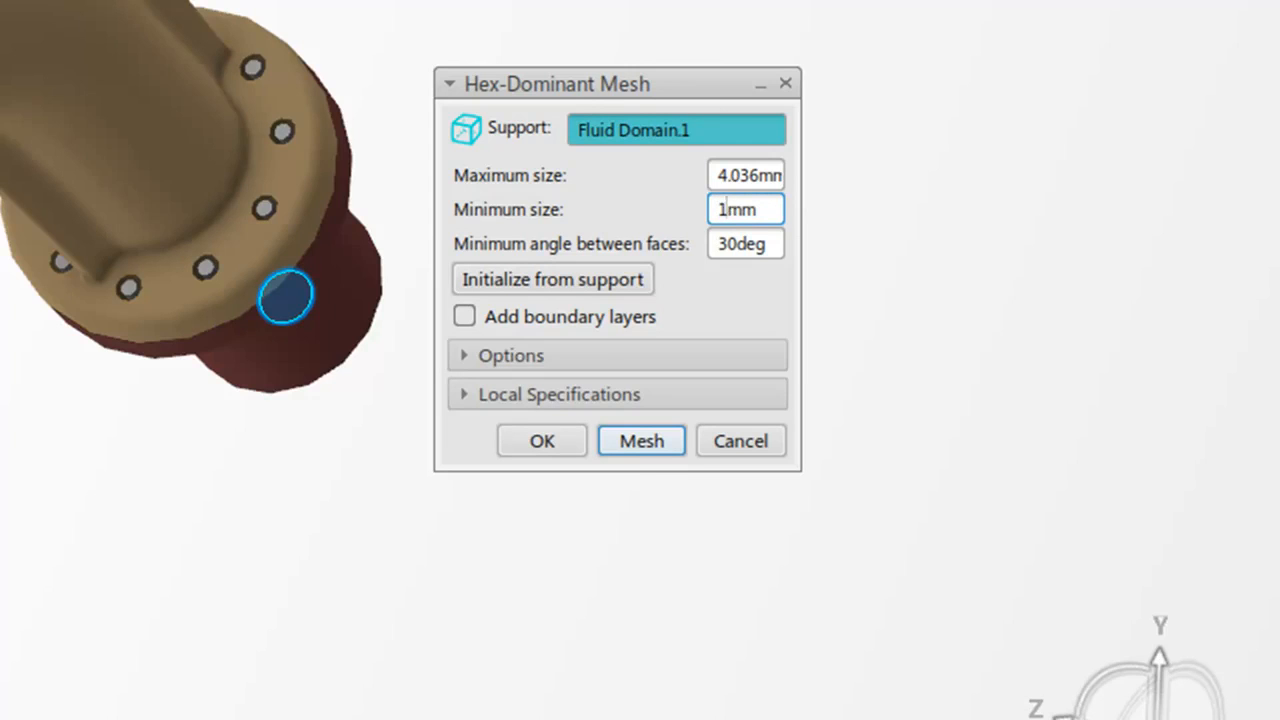
Add boundary layers to the hex-dominant mesh and set the number of layers to 4
{"action": "left_click", "coordinate": [464, 316]}
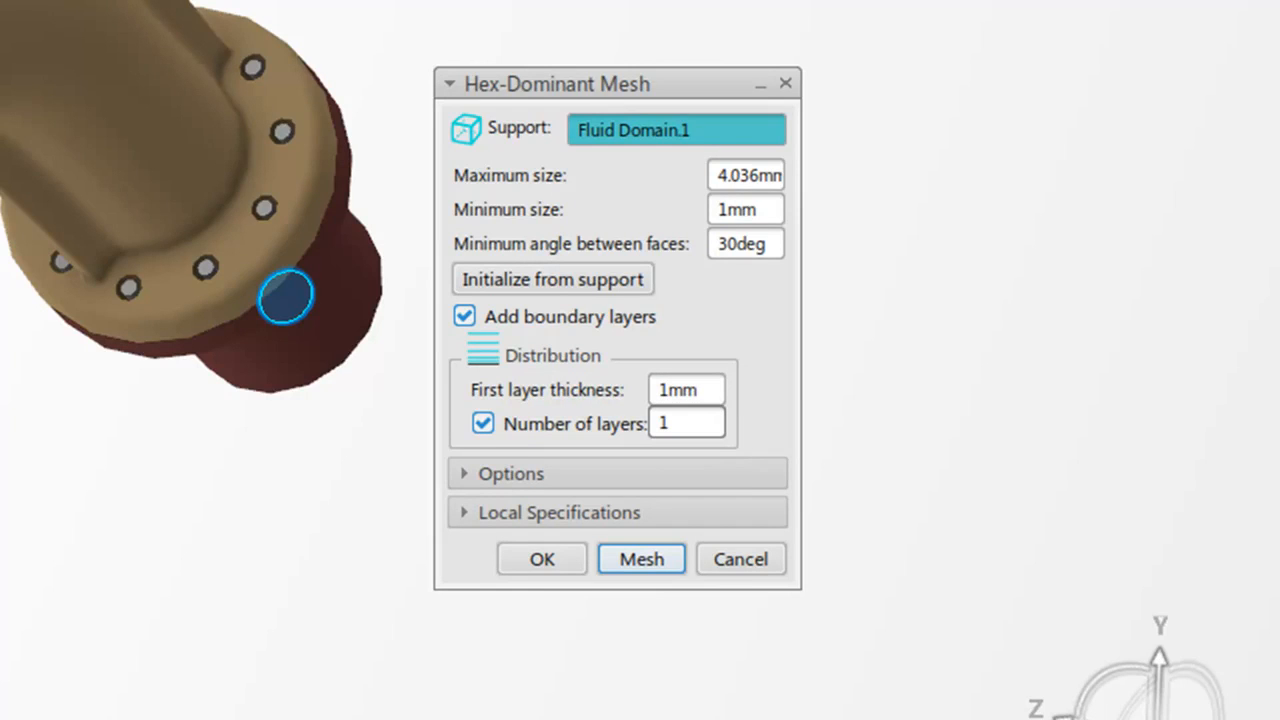
{"action": "double_click", "coordinate": [687, 423]}
{"action": "type", "text": "4"}
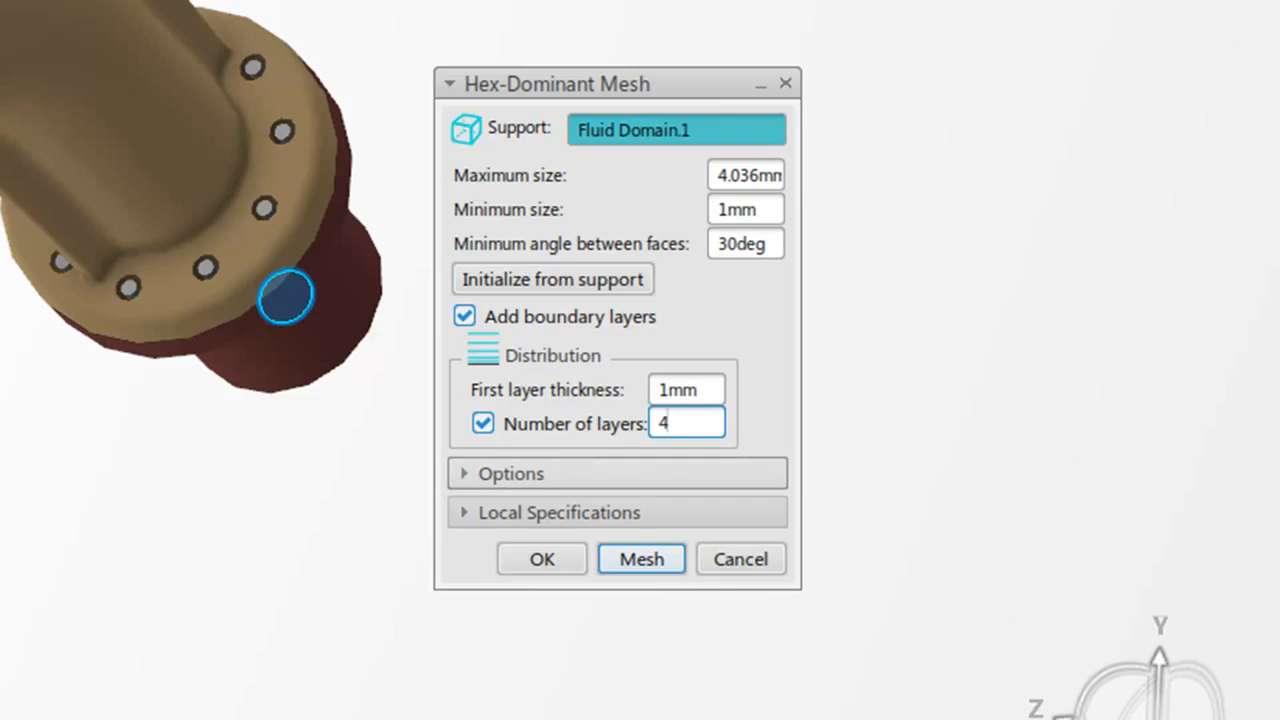
Set the hex-dominant mesh to use 4 threads and expand its local specifications
{"action": "left_click", "coordinate": [511, 473]}
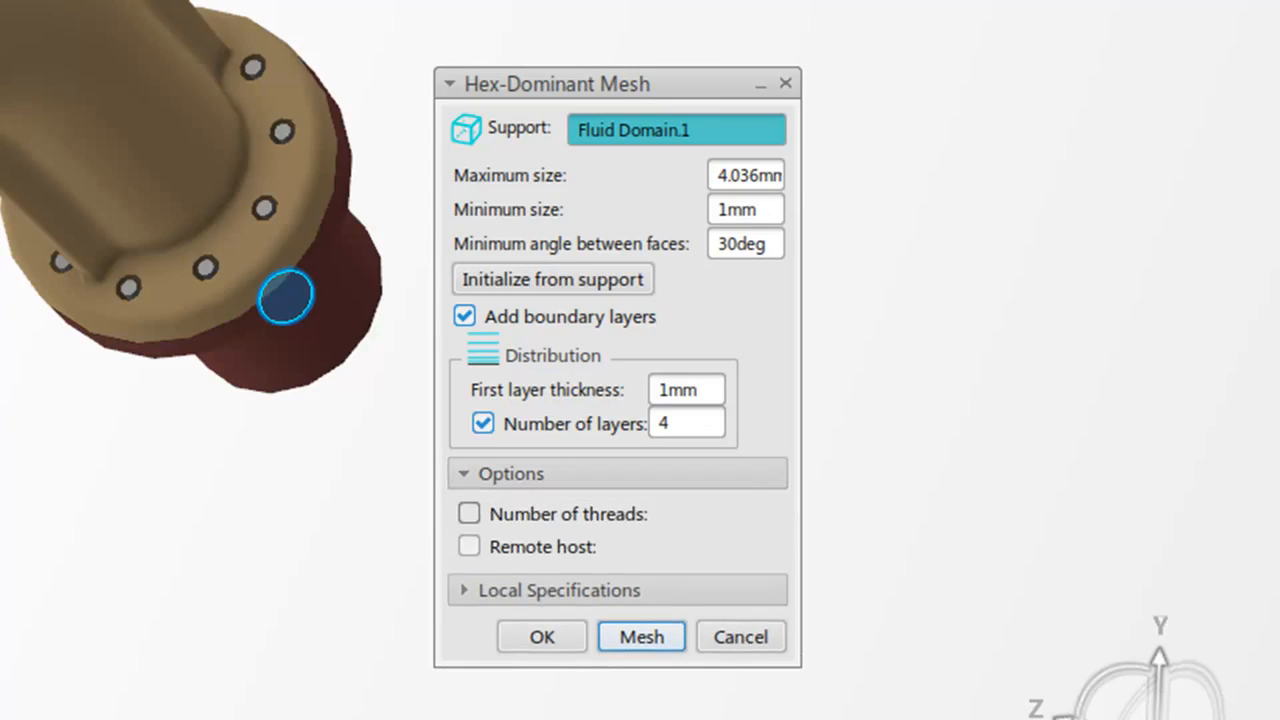
{"action": "left_click", "coordinate": [469, 513]}
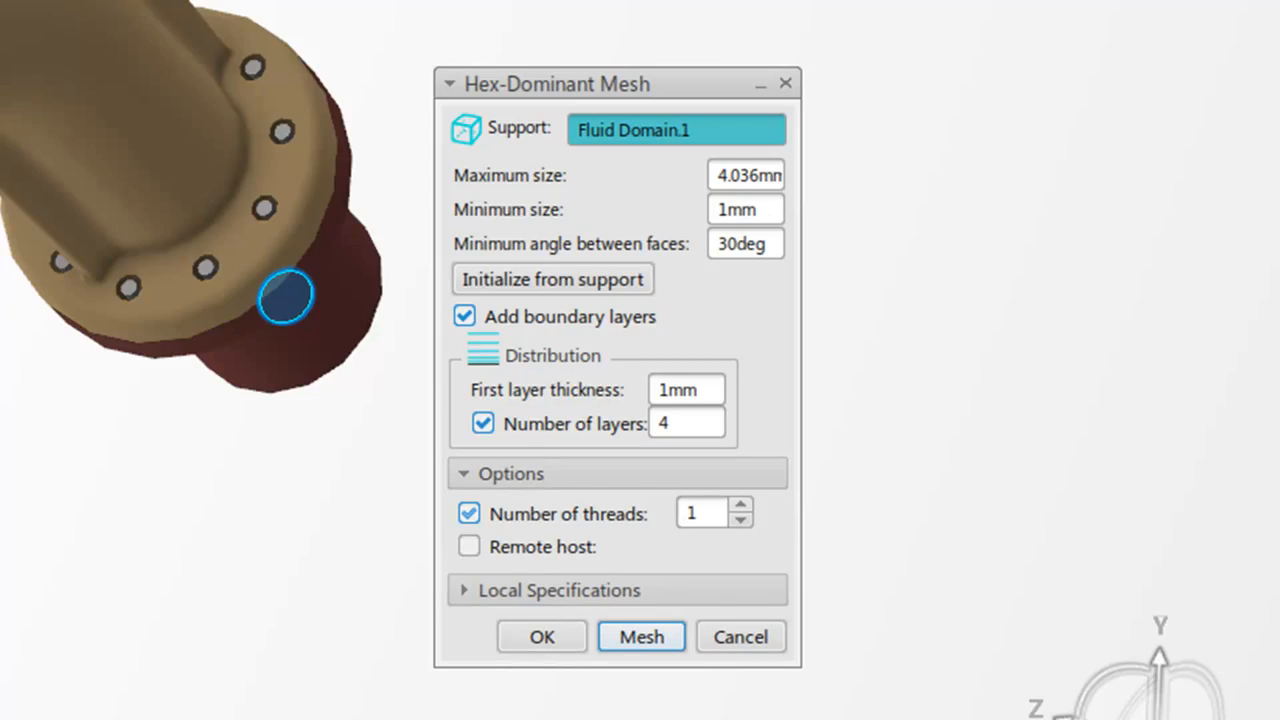
{"action": "left_click", "coordinate": [741, 505]}
{"action": "left_click", "coordinate": [741, 505]}
{"action": "left_click", "coordinate": [741, 505]}
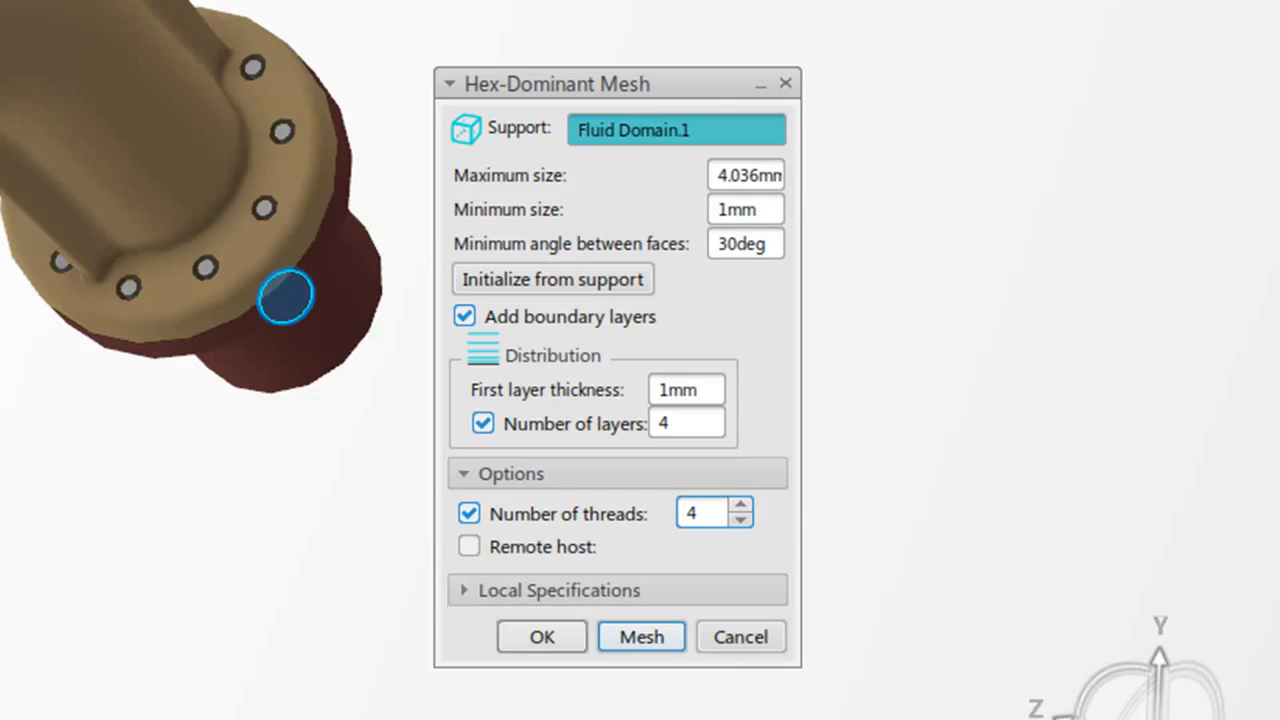
{"action": "left_click", "coordinate": [464, 590]}
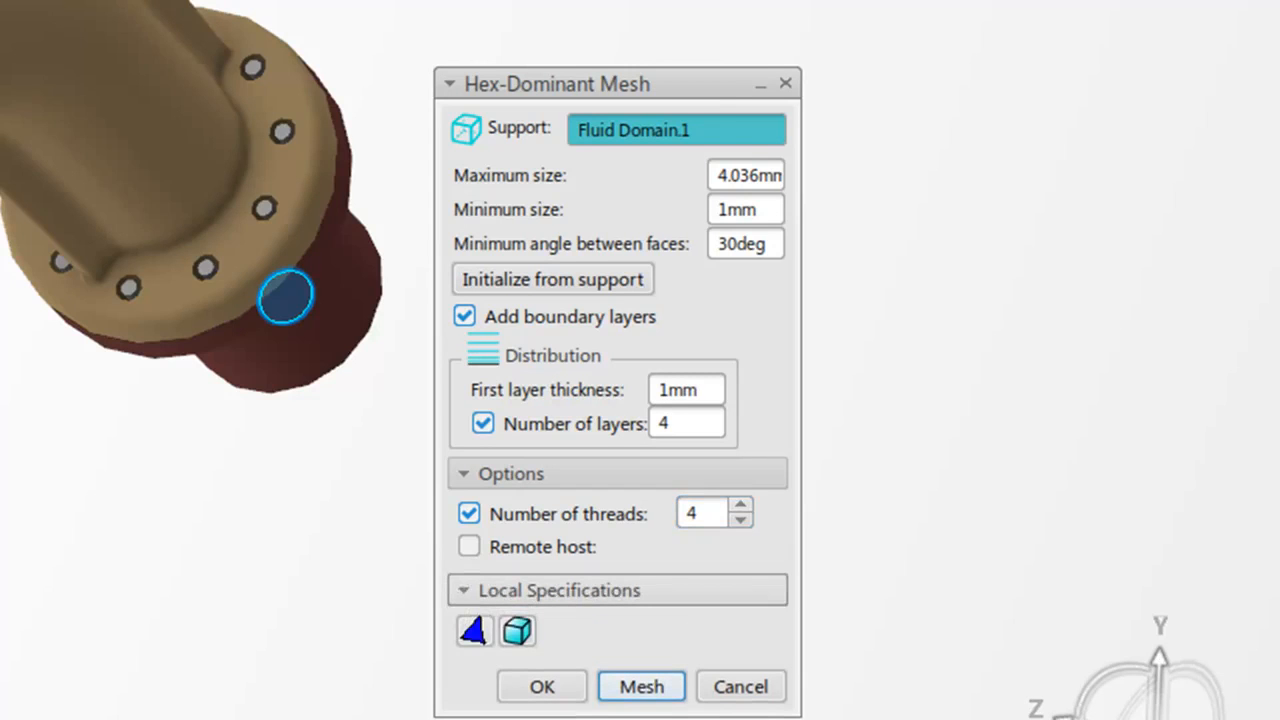
{"action": "left_click_drag", "start_coordinate": [557, 84], "coordinate": [890, 0]}
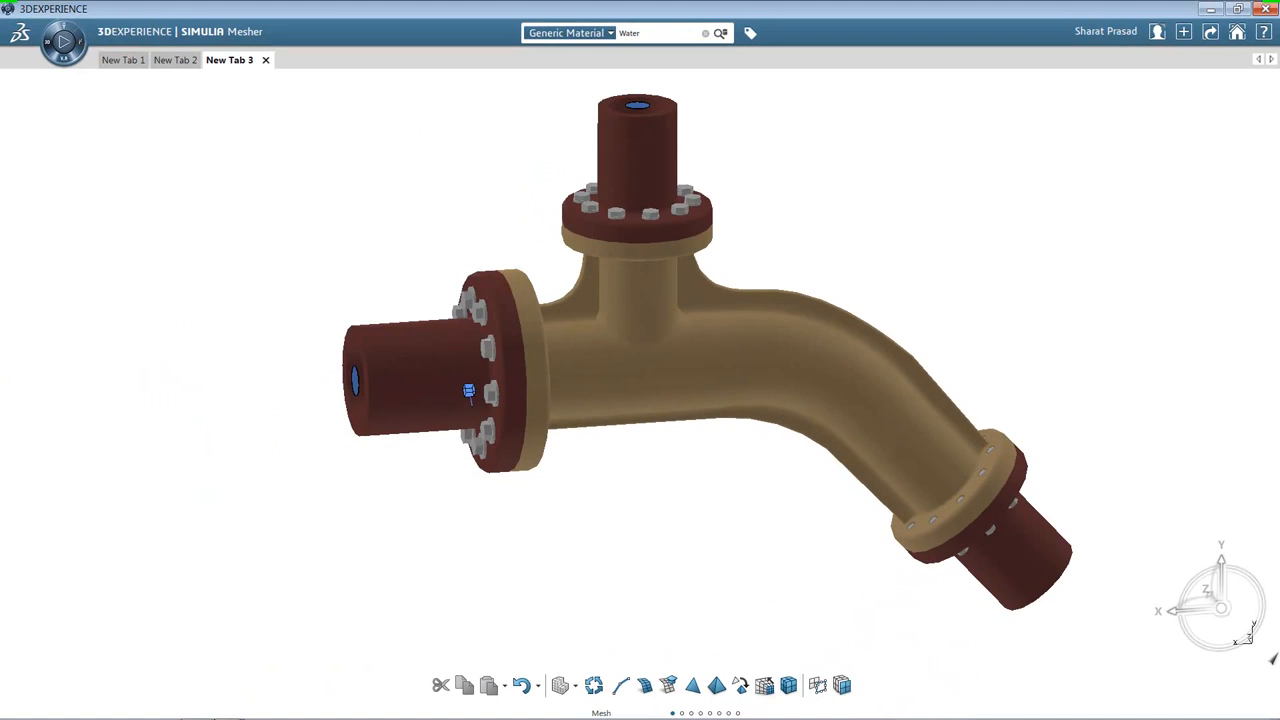
Switch from the mesher back to fluid modeling and on to Fluid Scenario Creation
{"action": "left_click", "coordinate": [575, 686]}
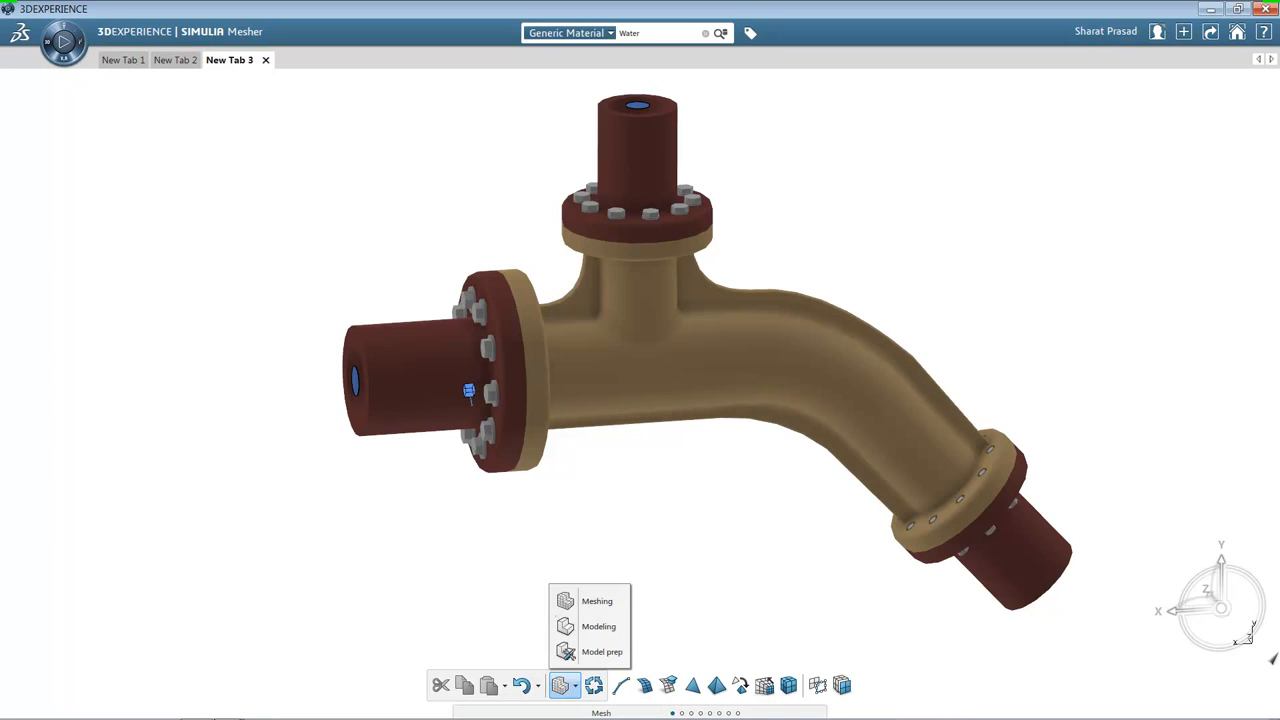
{"action": "left_click", "coordinate": [598, 626]}
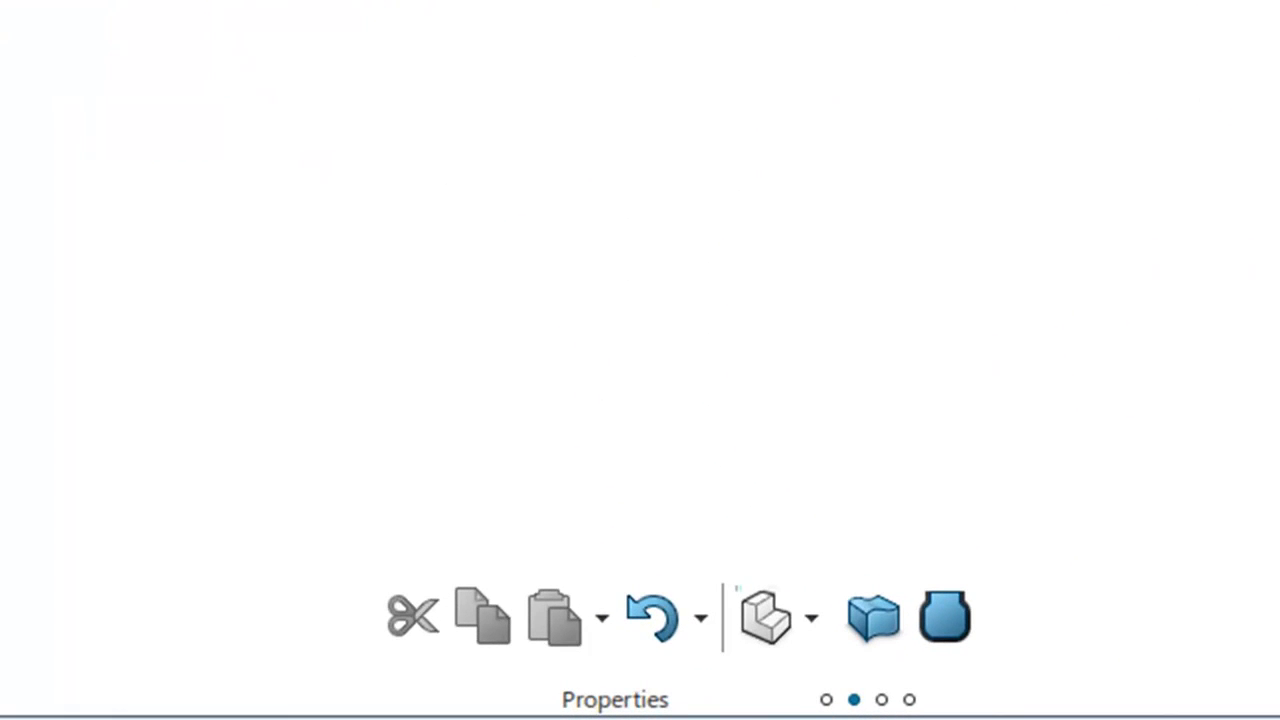
{"action": "left_click", "coordinate": [780, 617]}
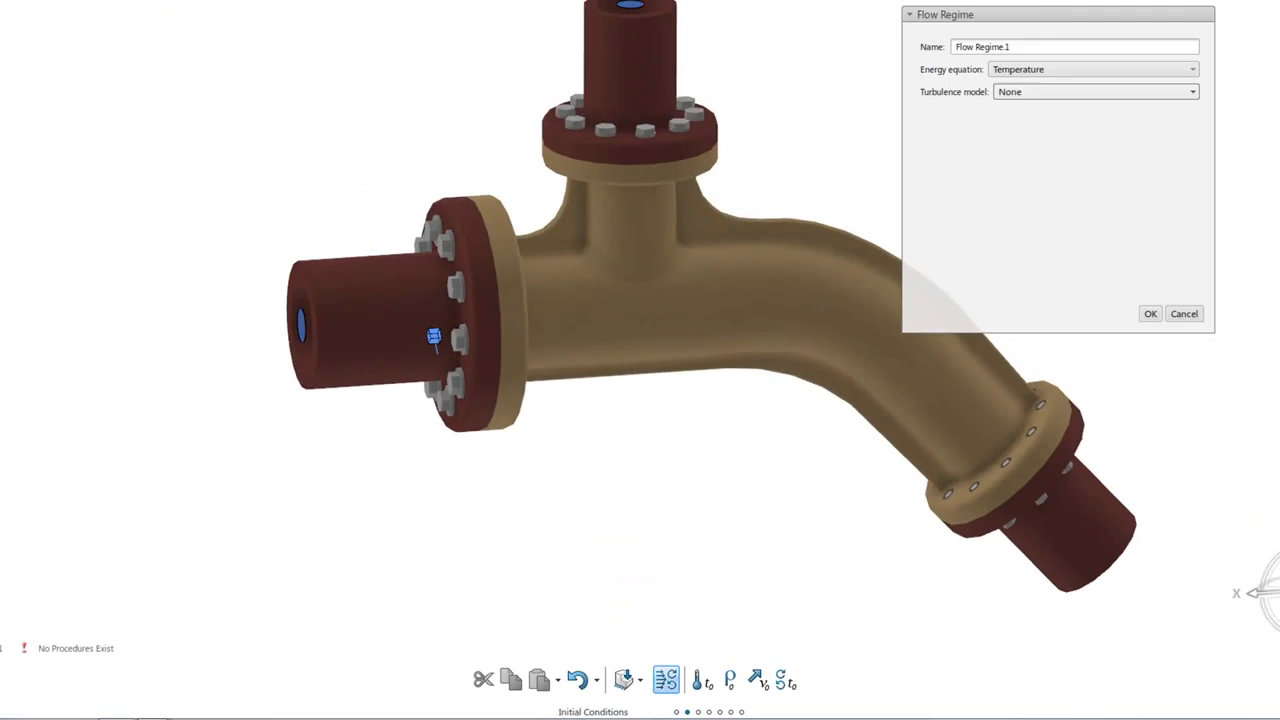
Define the flow regime of the analysis case with the Realizable k-epsilon turbulence model
{"action": "left_click", "coordinate": [1120, 181]}
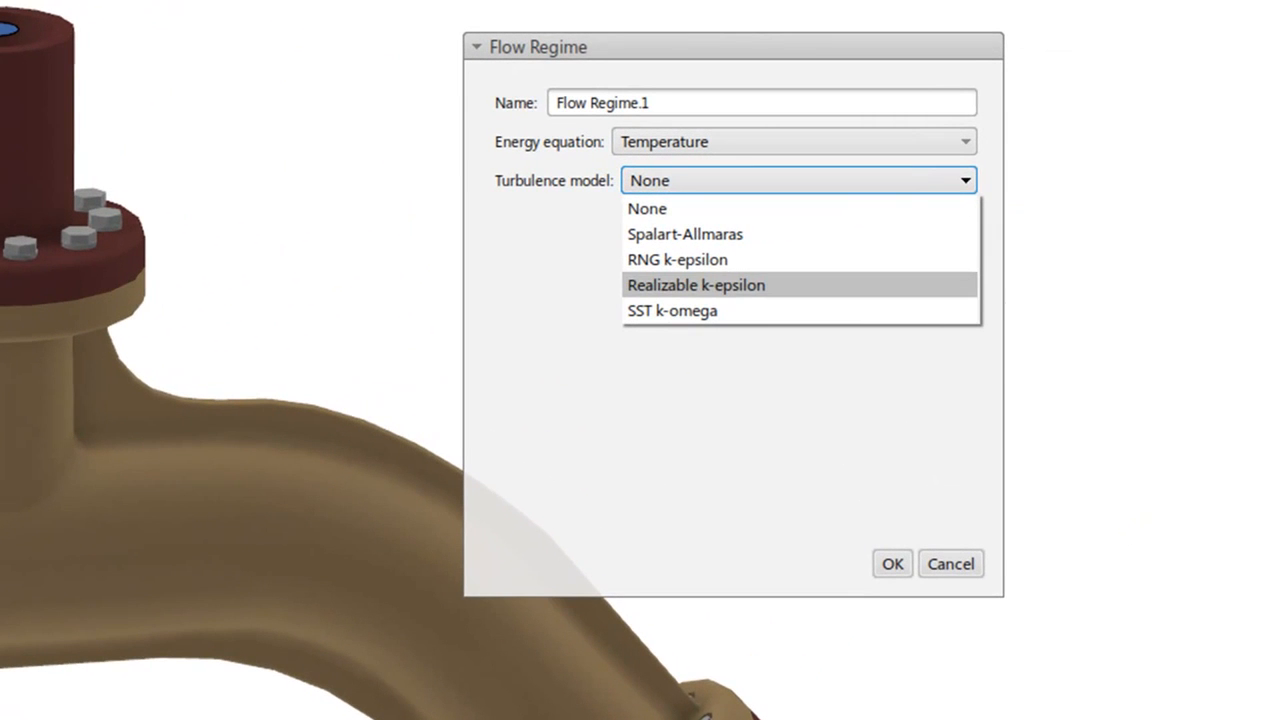
{"action": "key", "text": "Return"}
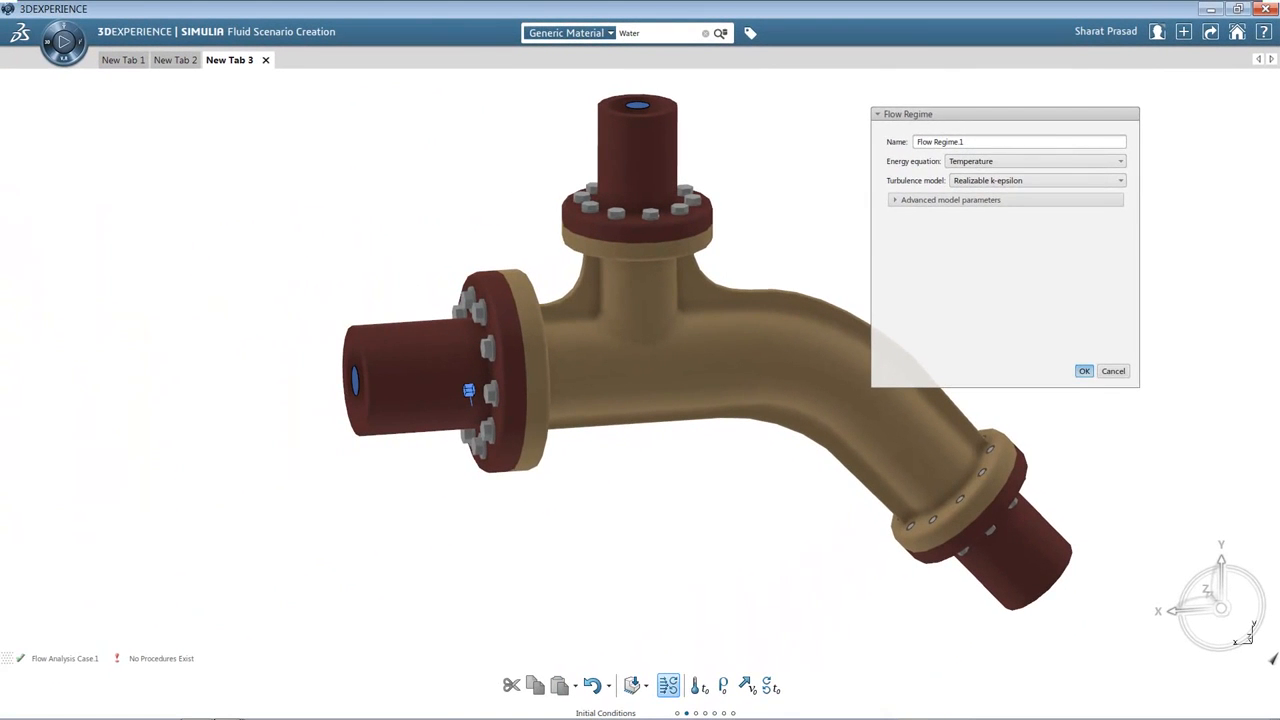
{"action": "left_click", "coordinate": [892, 564]}
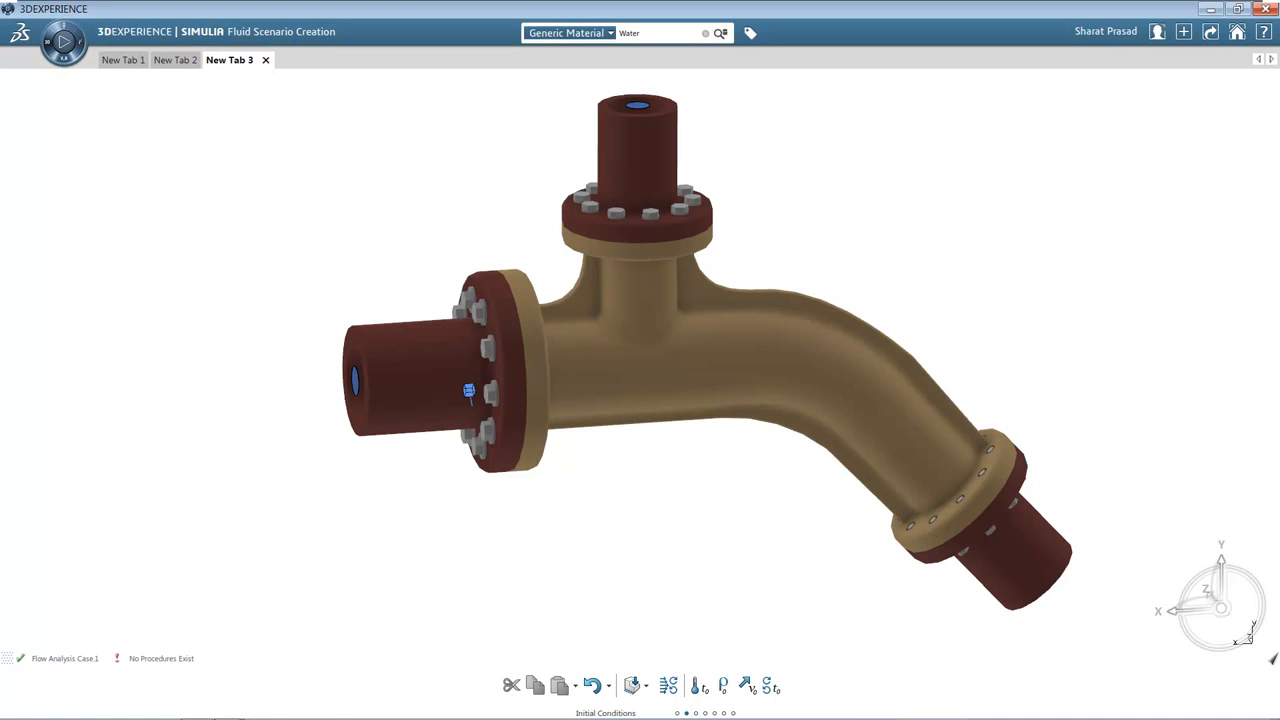
Define an initial temperature of 300 Kdeg on the fluid domain
{"action": "left_click", "coordinate": [699, 686]}
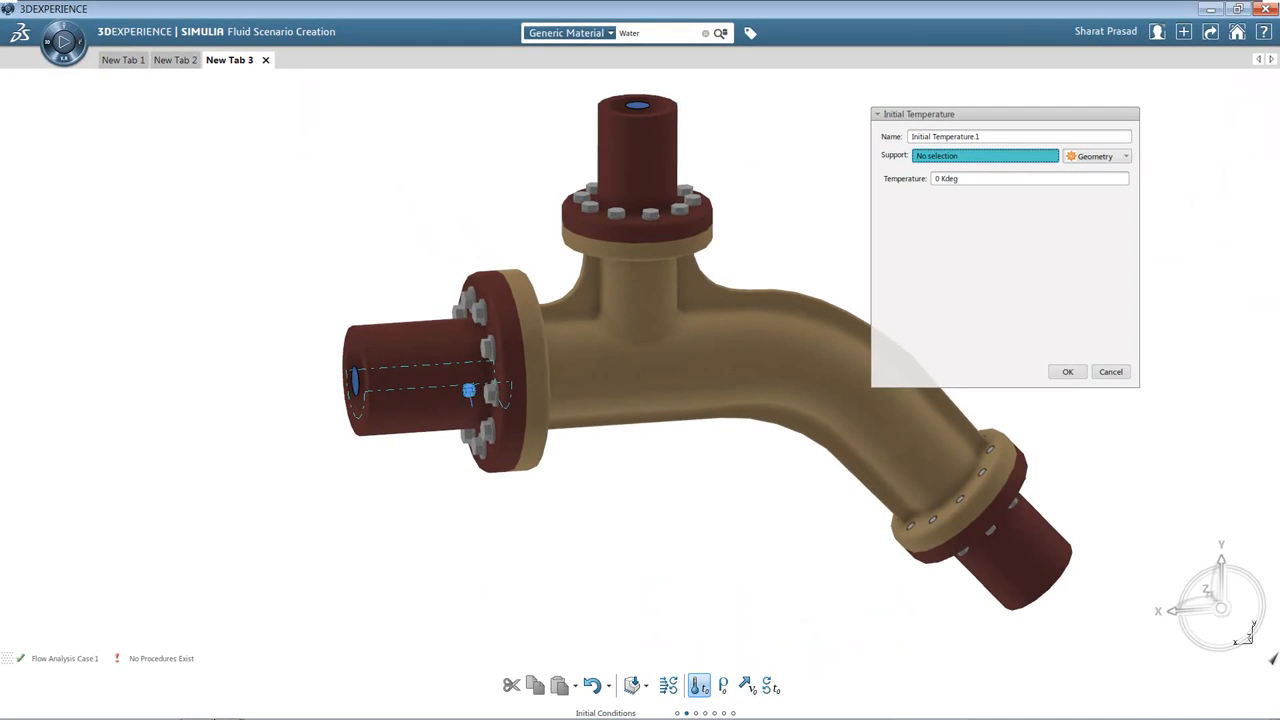
{"action": "left_click", "coordinate": [469, 390]}
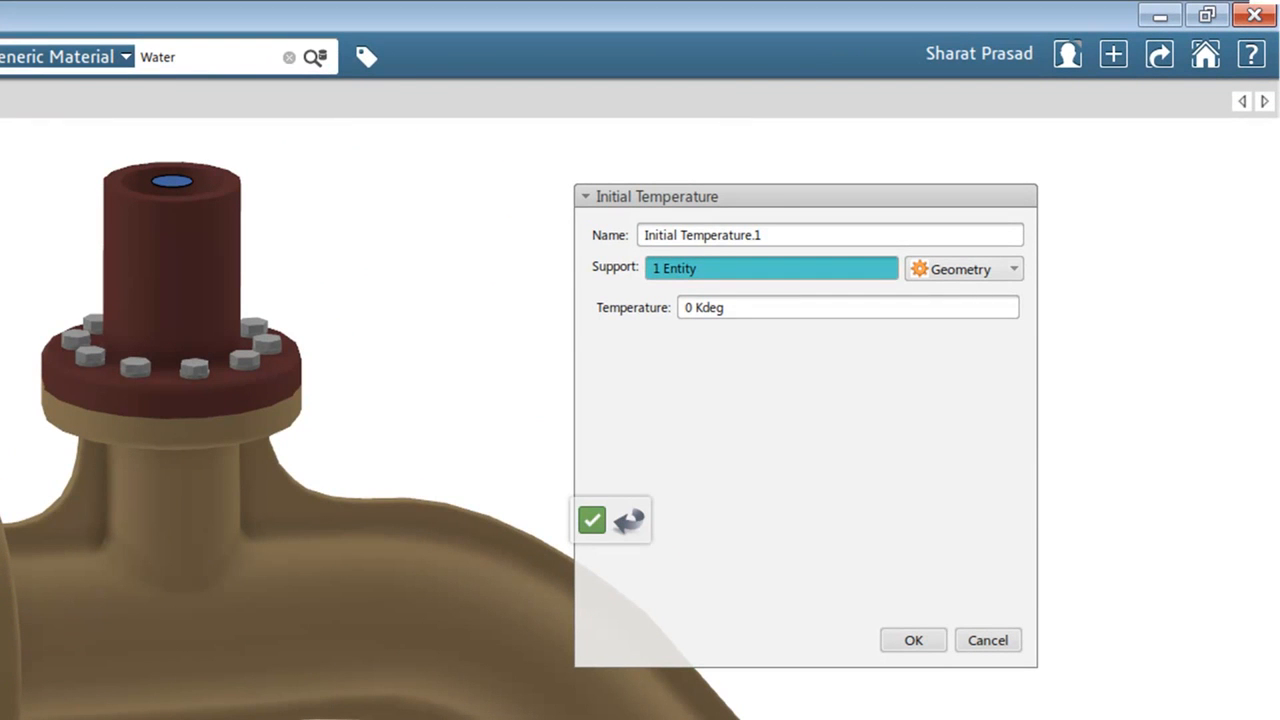
{"action": "left_click", "coordinate": [762, 308]}
{"action": "type", "text": "300"}
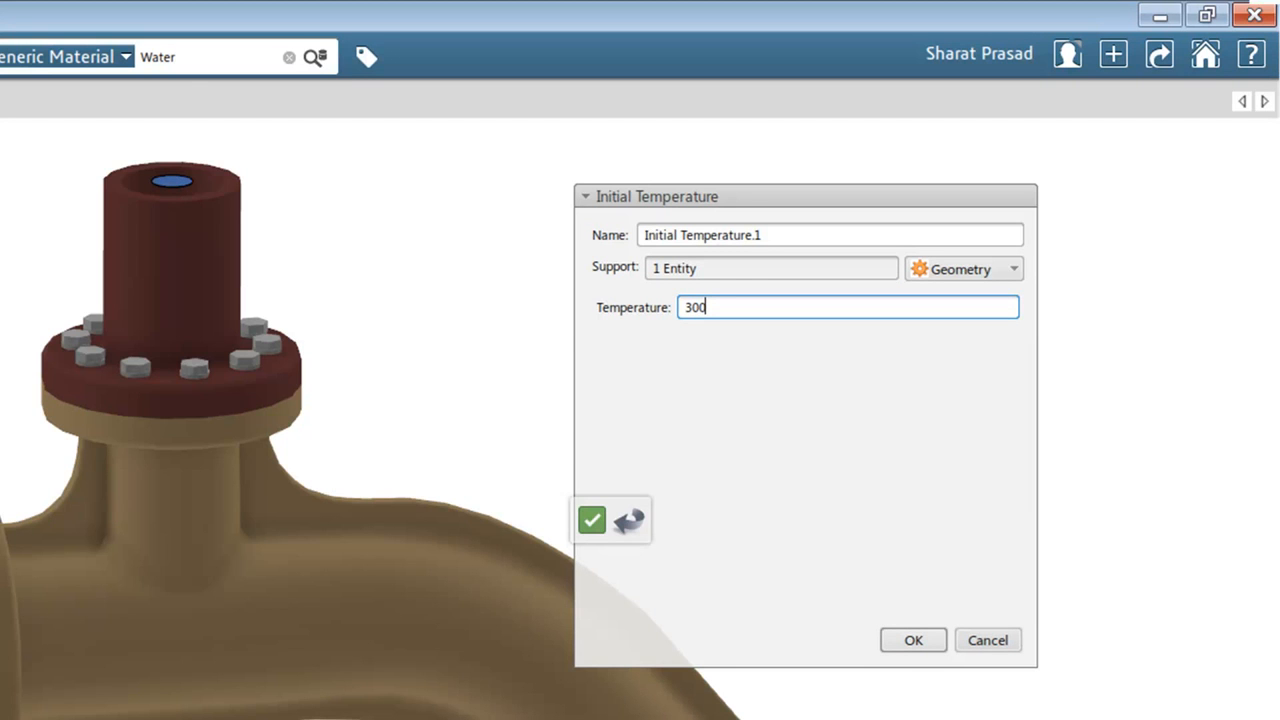
{"action": "key", "text": "Tab"}
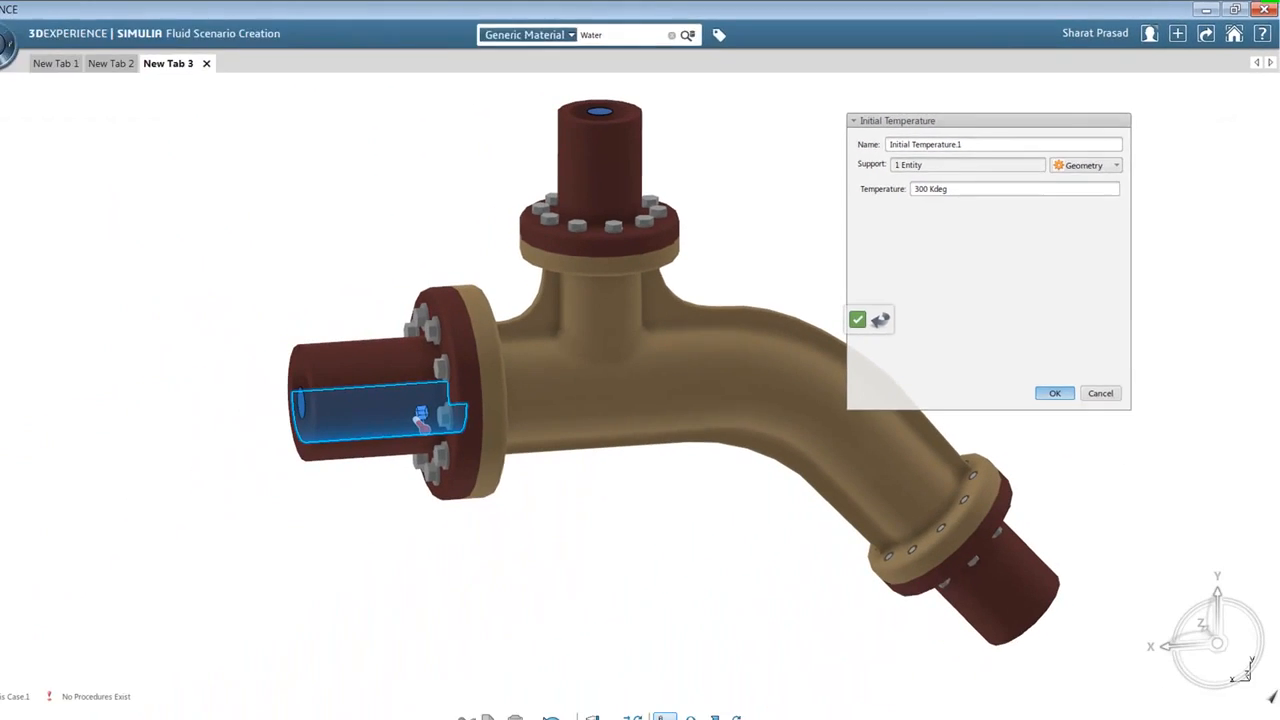
{"action": "key", "text": "Return"}
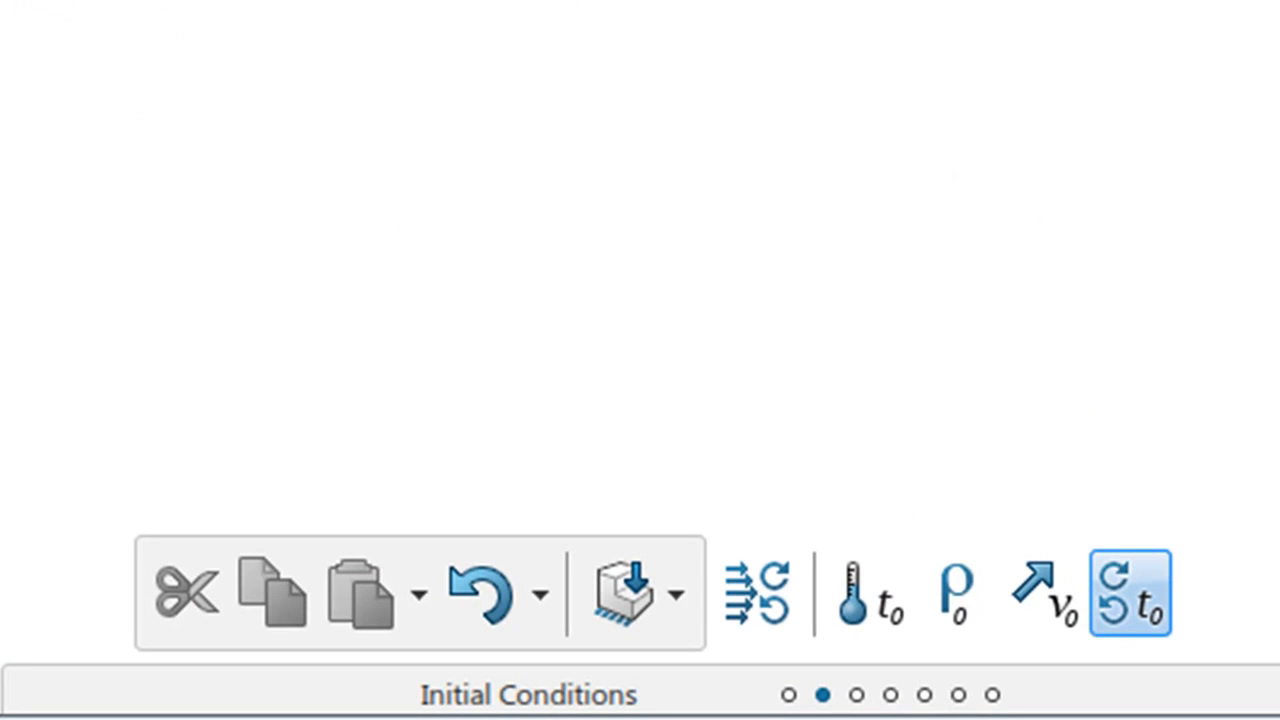
Define the initial turbulence on the fluid domain by intensity and viscosity ratio, with a velocity scale of 1 m_s
{"action": "left_click", "coordinate": [1130, 593]}
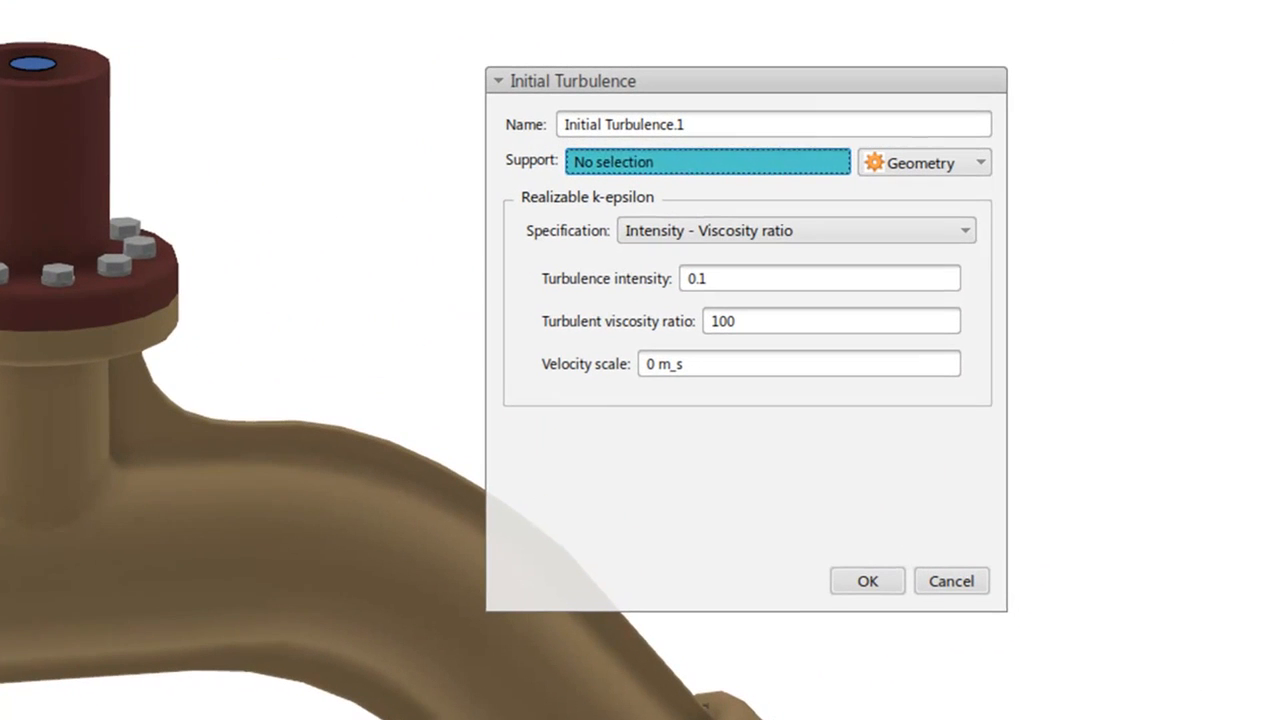
{"action": "left_click", "coordinate": [468, 396]}
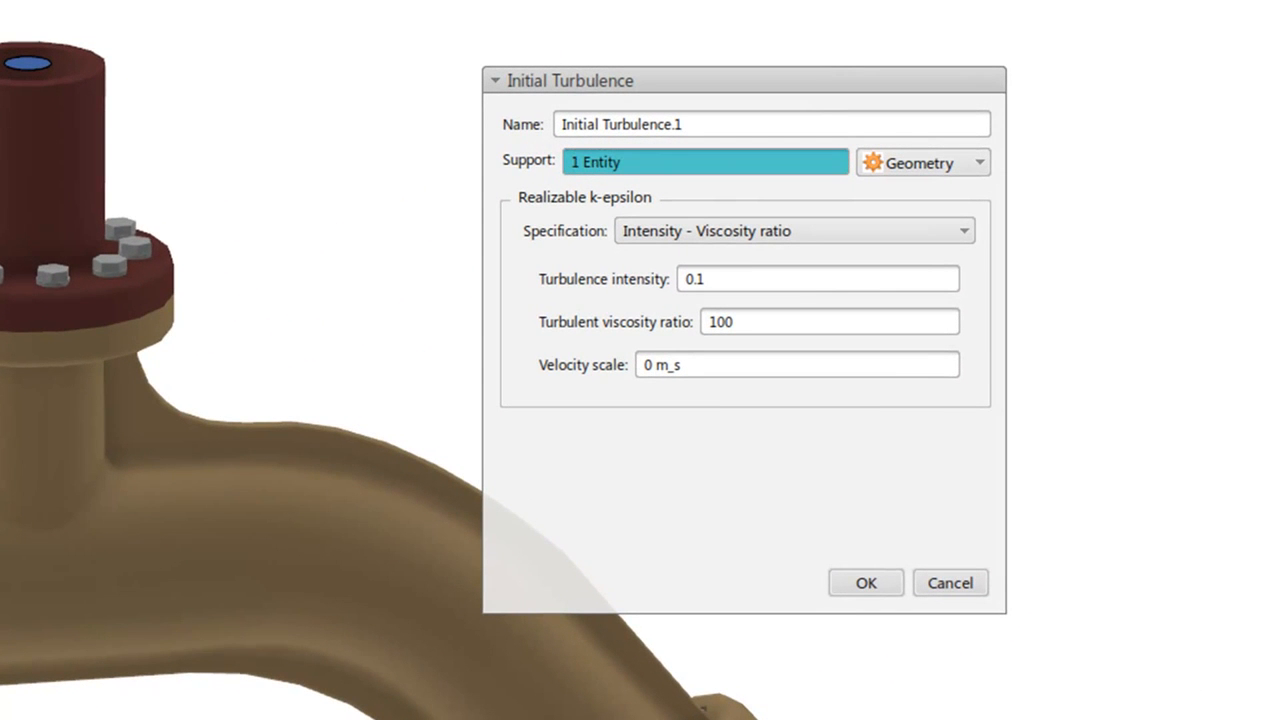
{"action": "left_click", "coordinate": [817, 279]}
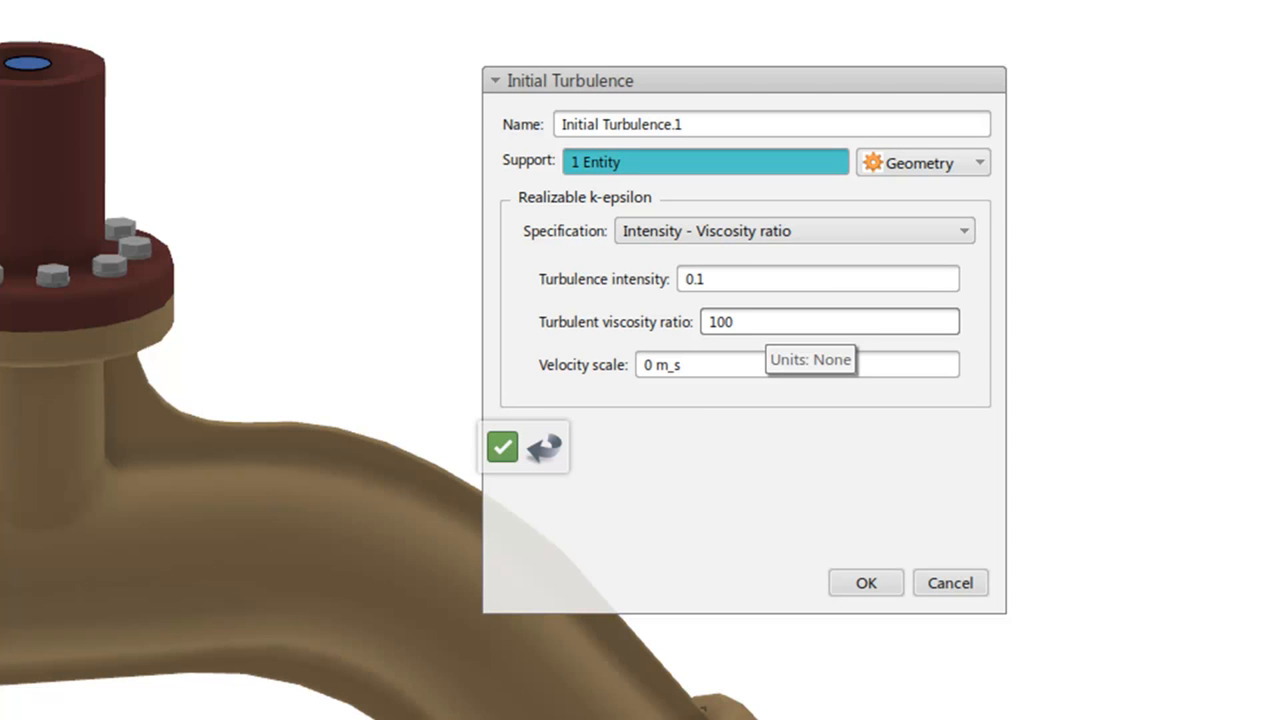
{"action": "left_click", "coordinate": [662, 365]}
{"action": "left_click", "coordinate": [651, 365]}
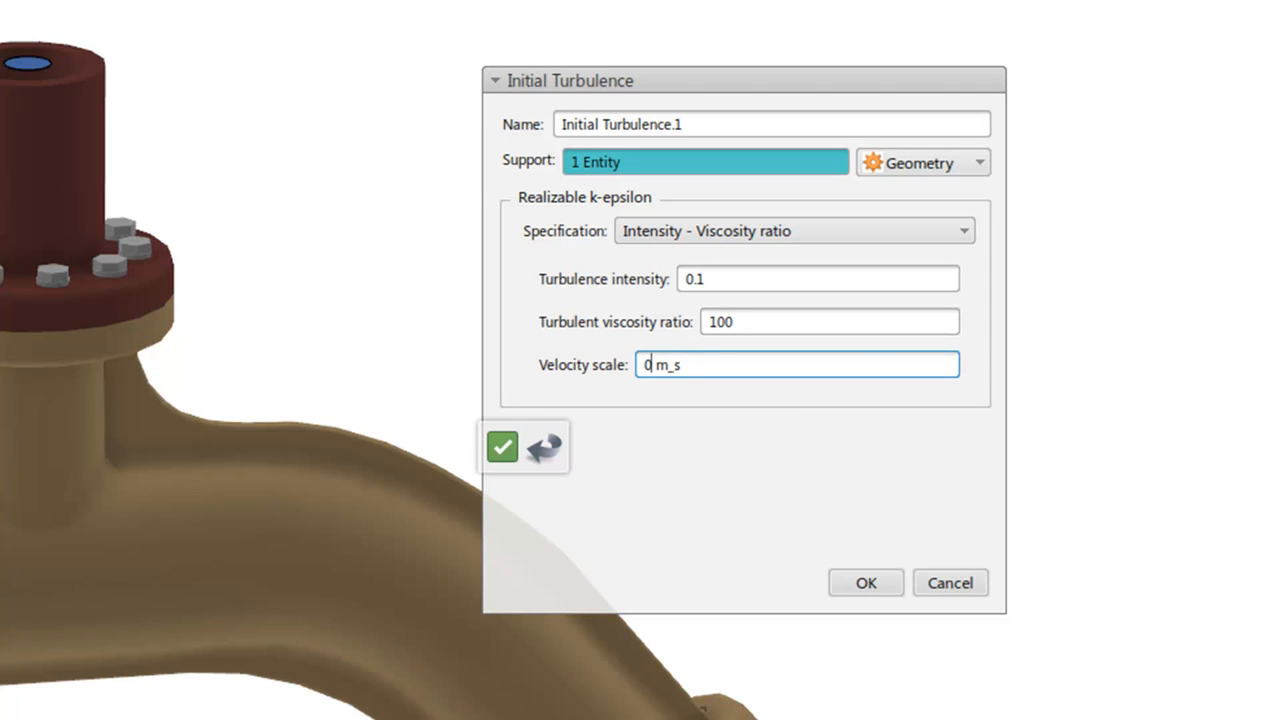
{"action": "key", "text": "BackSpace"}
{"action": "type", "text": "1"}
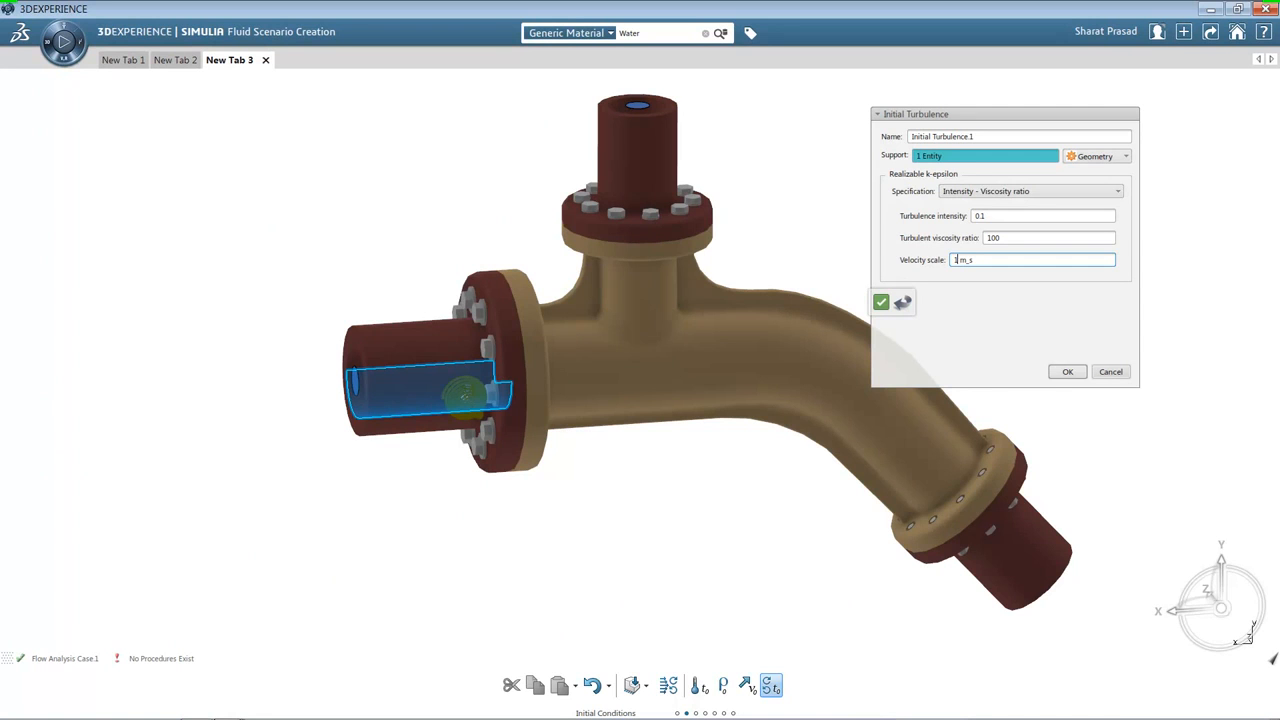
{"action": "key", "text": "Tab"}
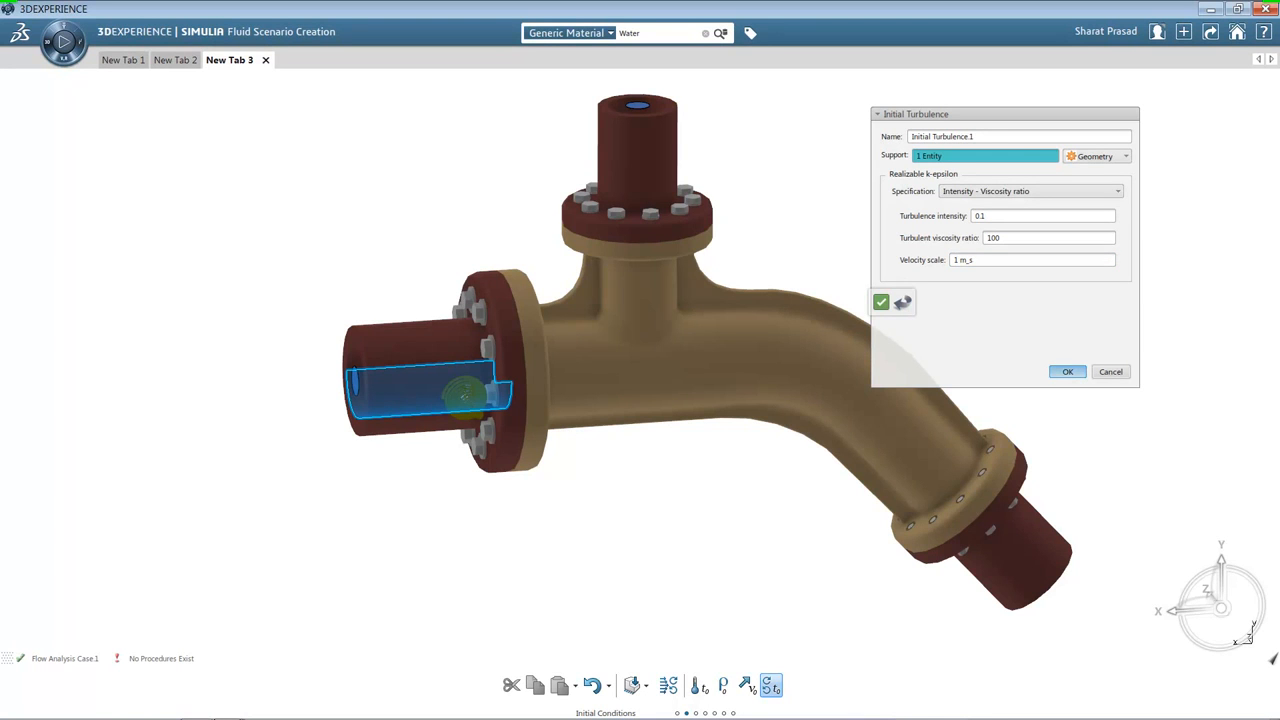
{"action": "key", "text": "Return"}
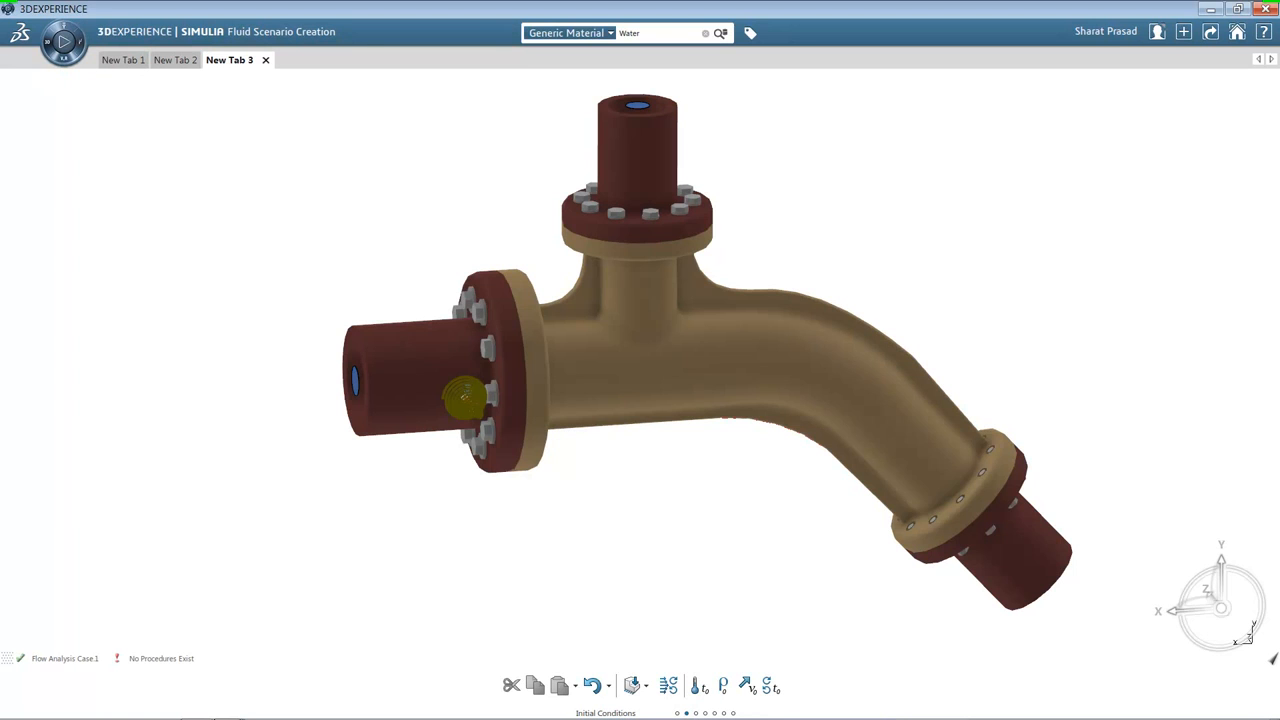
Add an incompressible steady-state flow step with 200 maximum iterations, and a no-slip, adiabatic default wall condition
{"action": "left_click", "coordinate": [696, 713]}
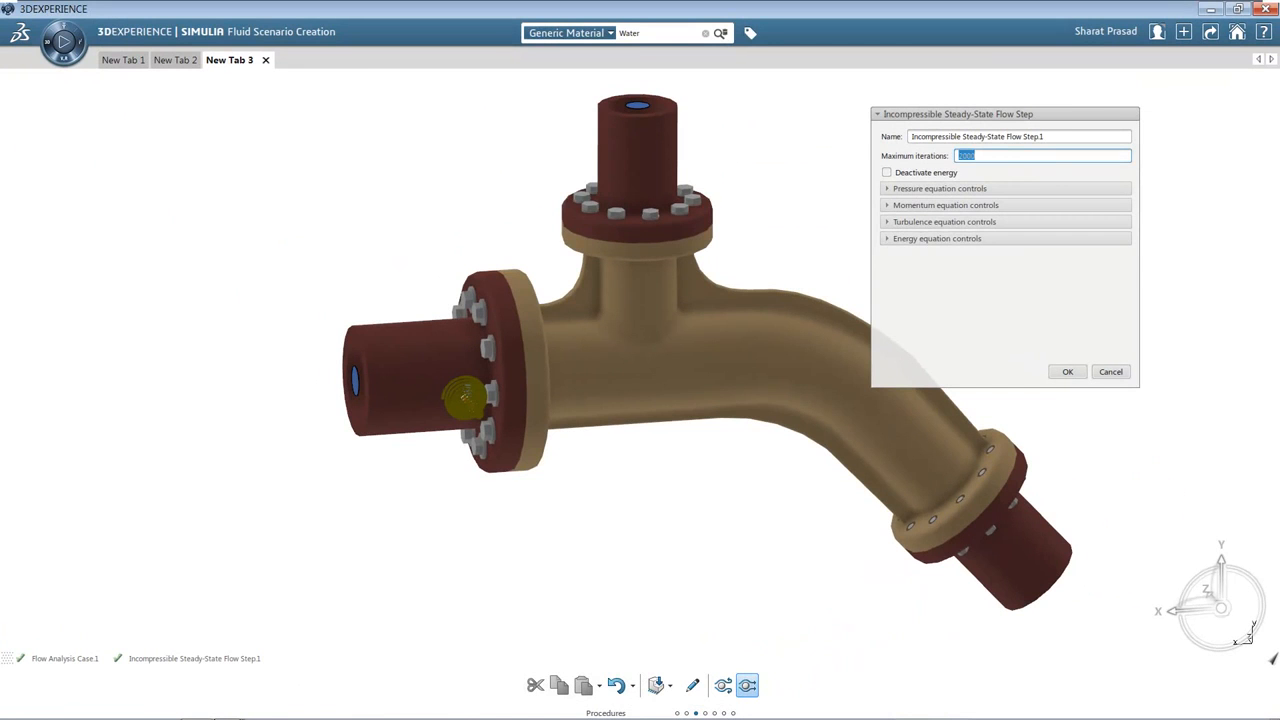
{"action": "type", "text": "200"}
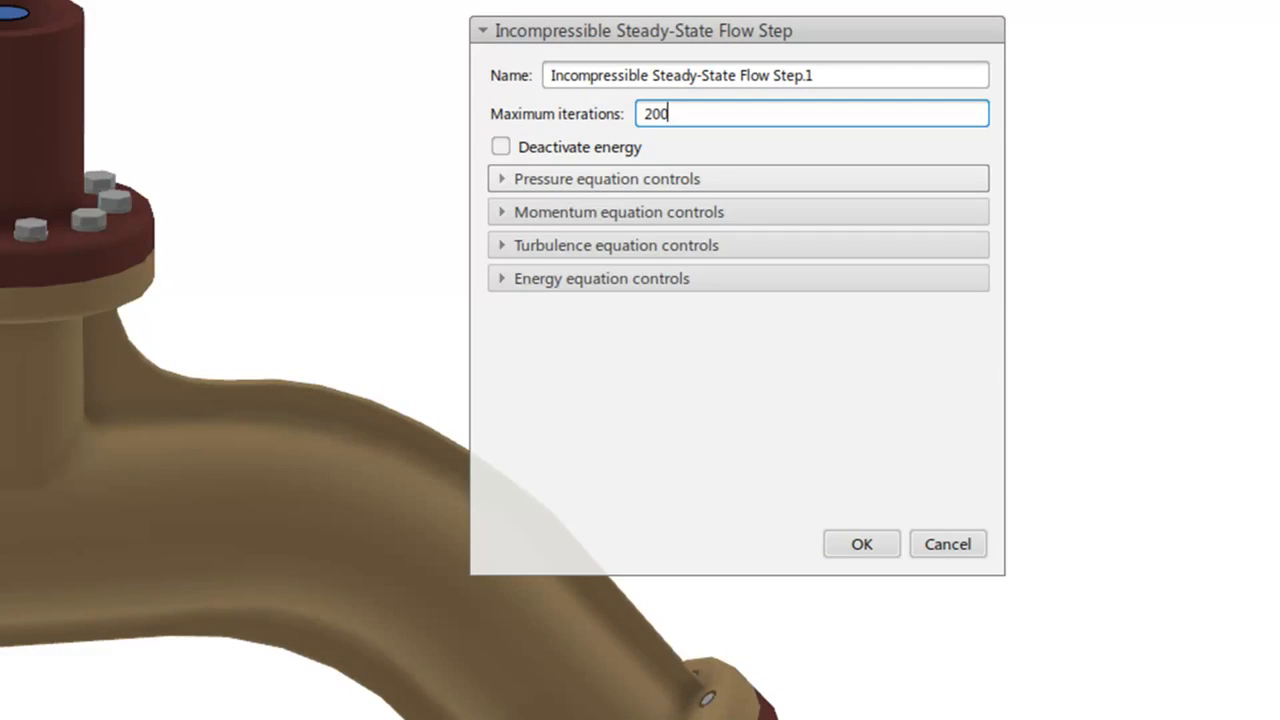
{"action": "left_click", "coordinate": [606, 178]}
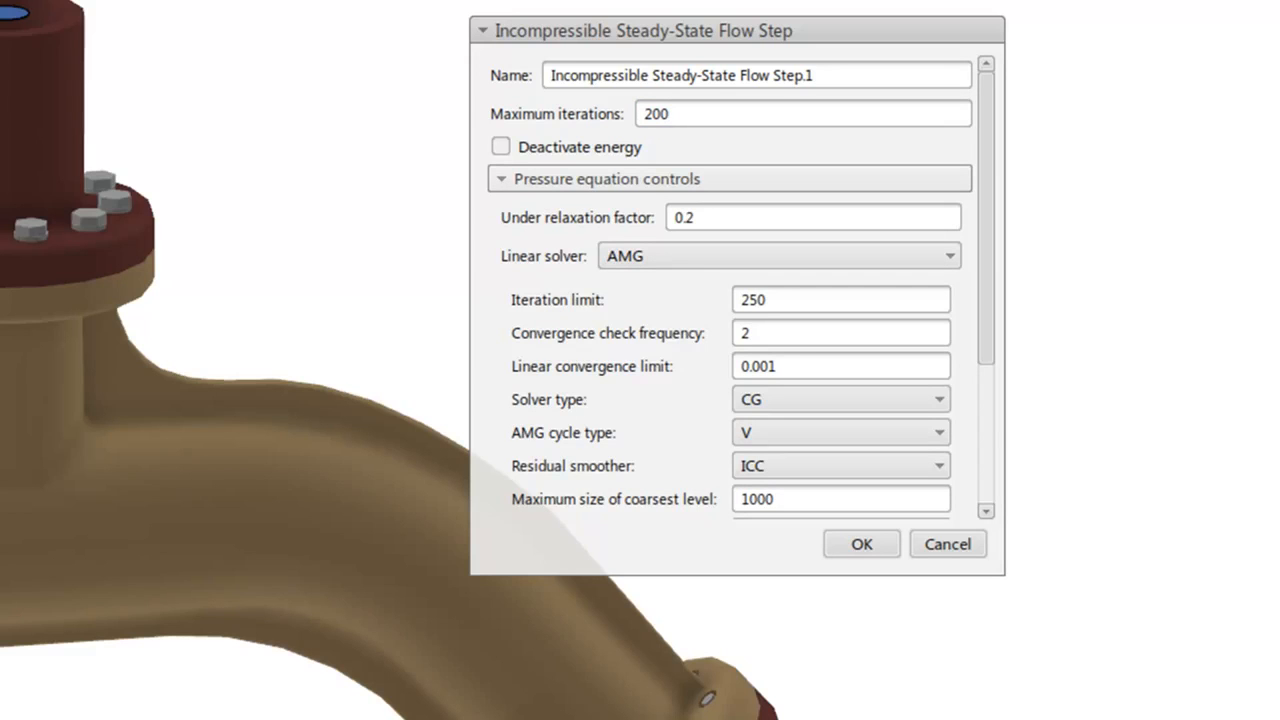
{"action": "left_click", "coordinate": [606, 178]}
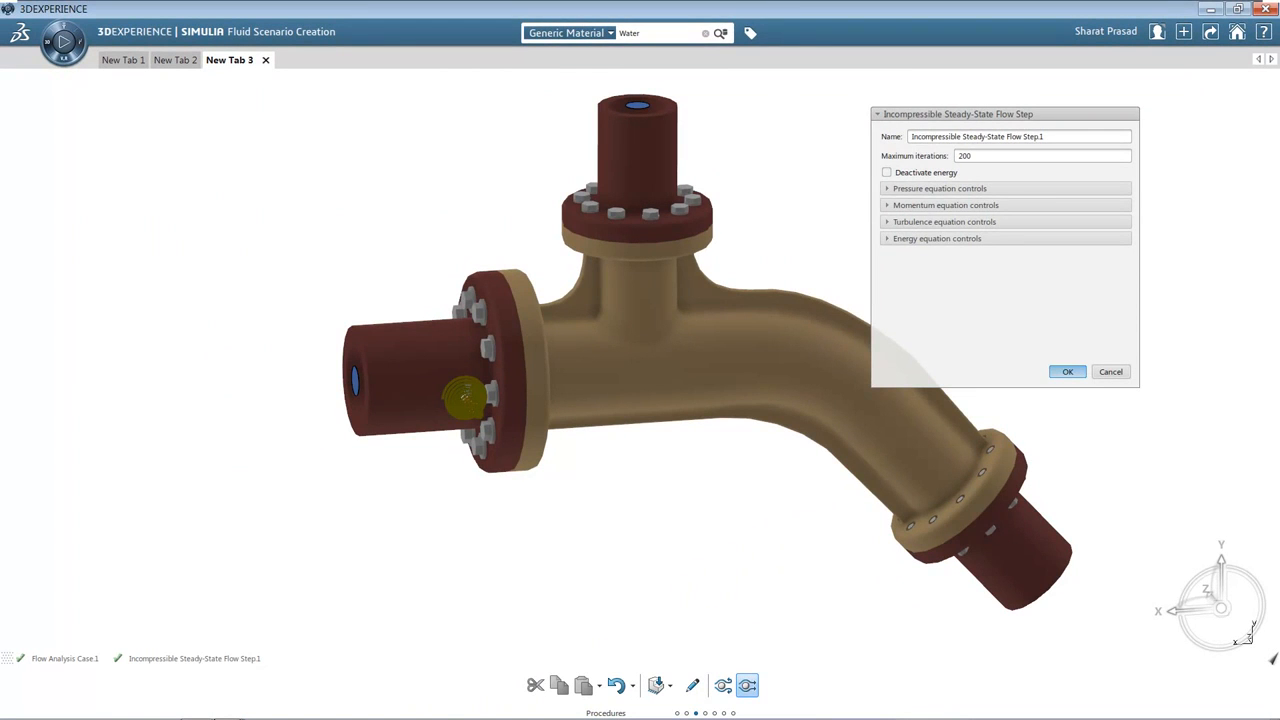
{"action": "key", "text": "Return"}
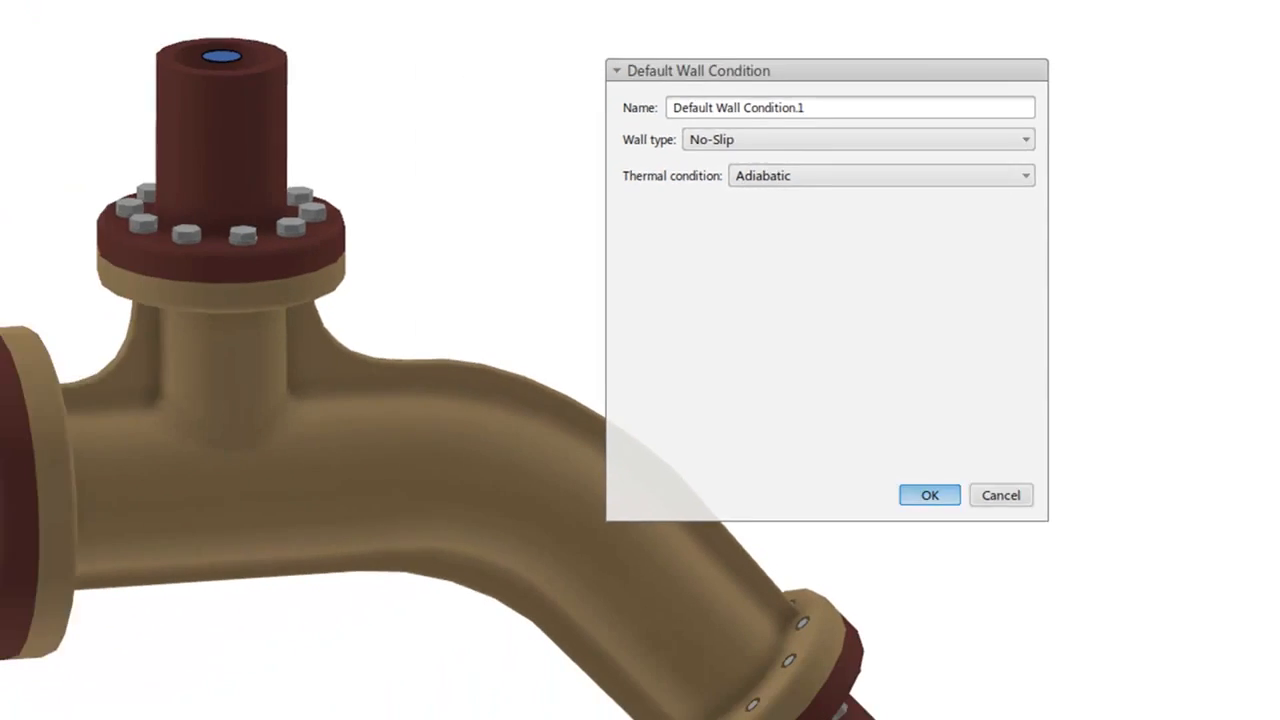
{"action": "left_click", "coordinate": [825, 590]}
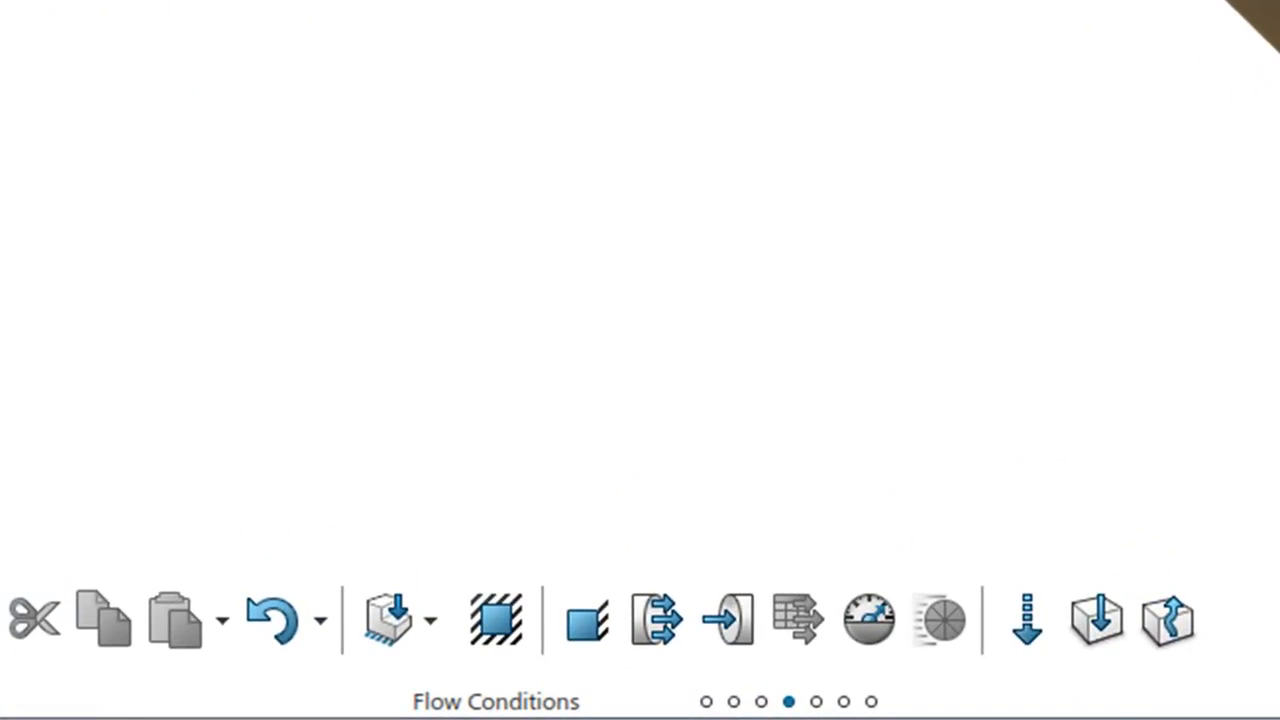
Add a velocity inlet on the opening of the straight horizontal pipe end with a normal velocity of 1 m_s and 300 Kdeg
{"action": "left_click", "coordinate": [727, 620]}
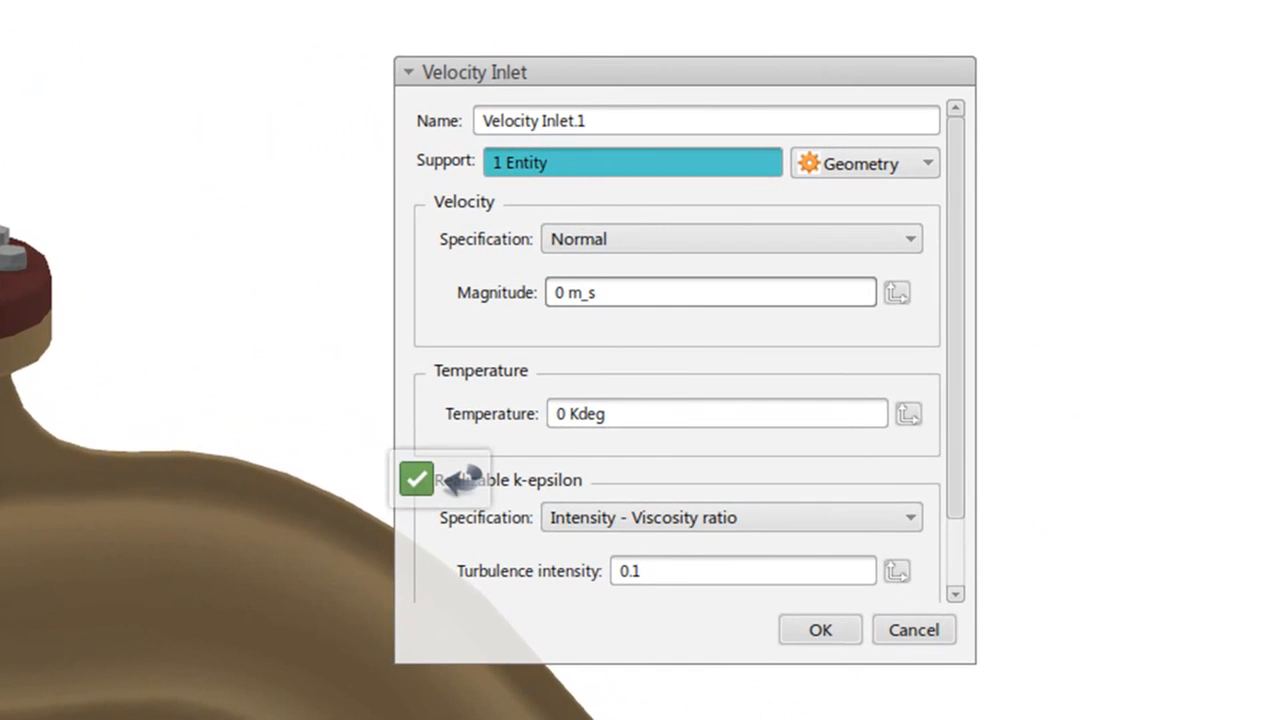
{"action": "left_click", "coordinate": [555, 293]}
{"action": "left_click", "coordinate": [555, 293]}
{"action": "key", "text": "Delete"}
{"action": "type", "text": "1"}
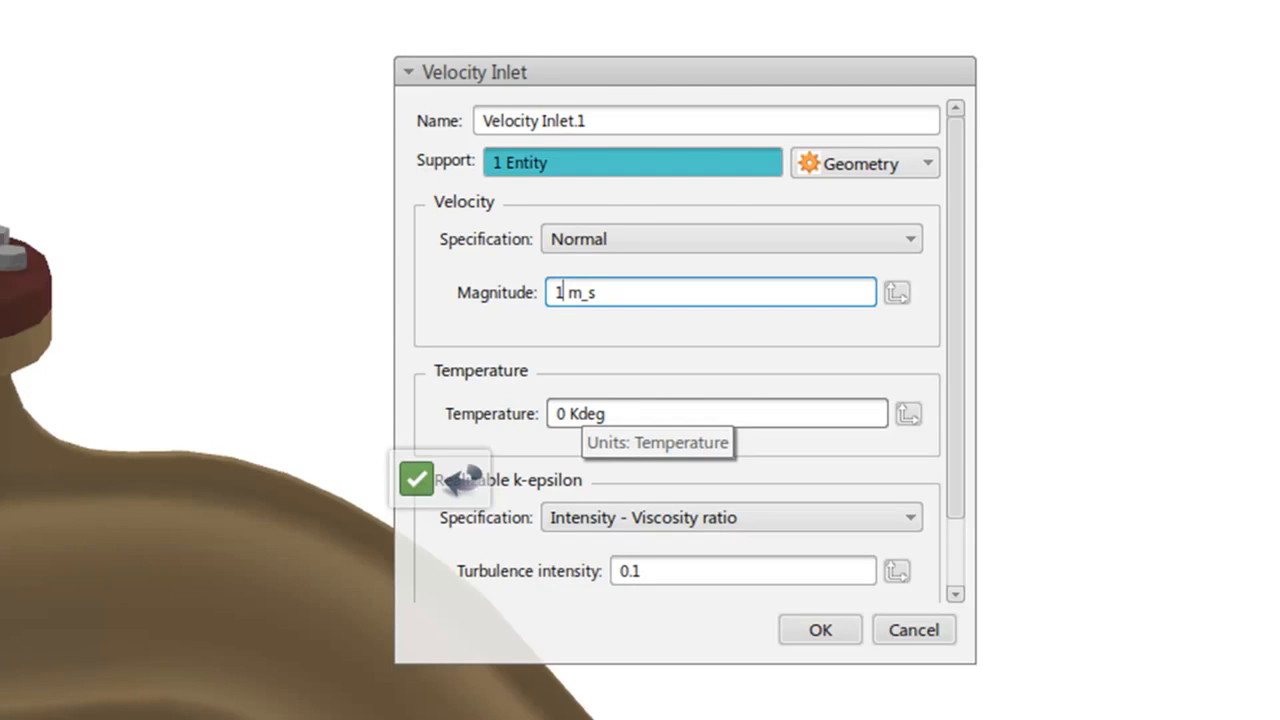
{"action": "key", "text": "Tab"}
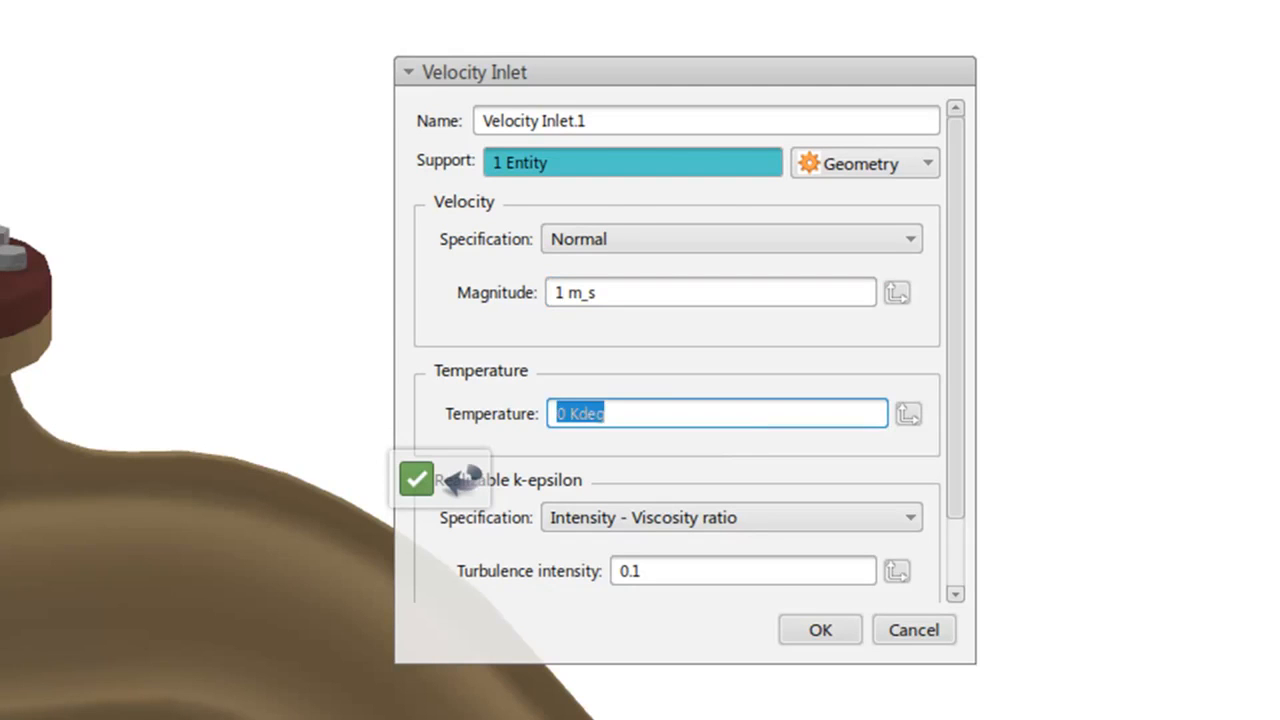
{"action": "type", "text": "30"}
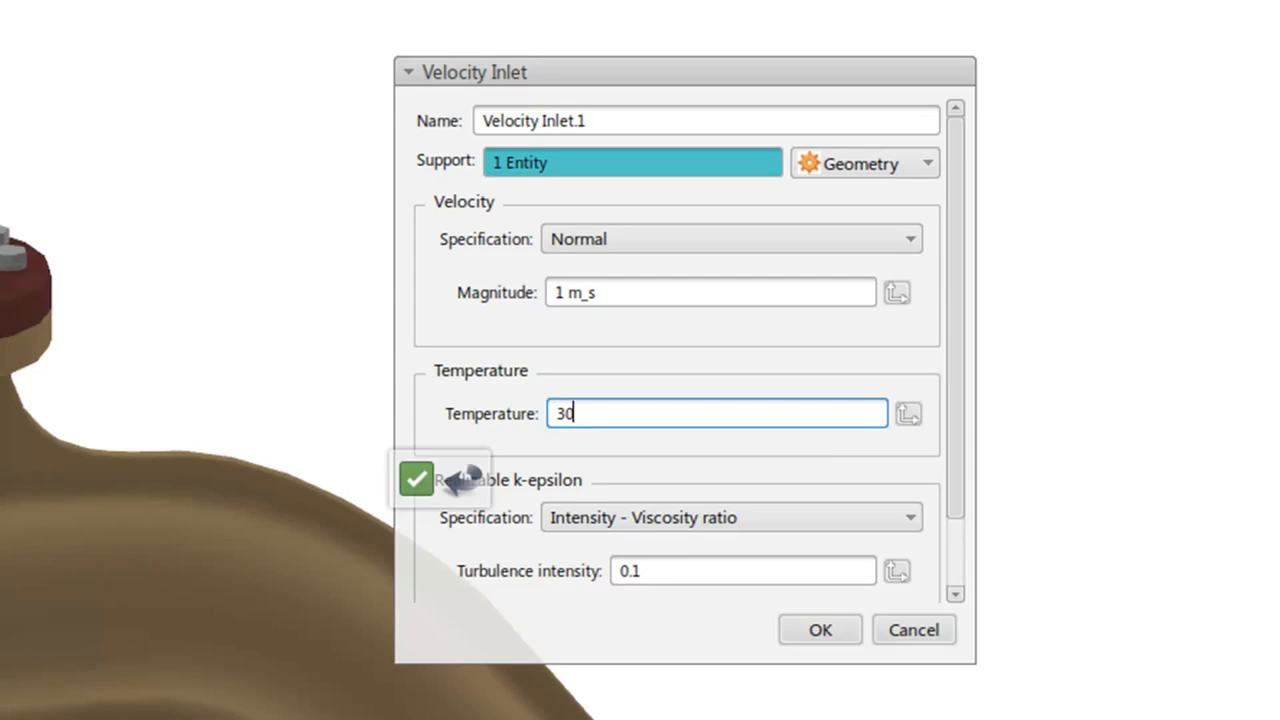
{"action": "type", "text": "0"}
{"action": "key", "text": "Tab"}
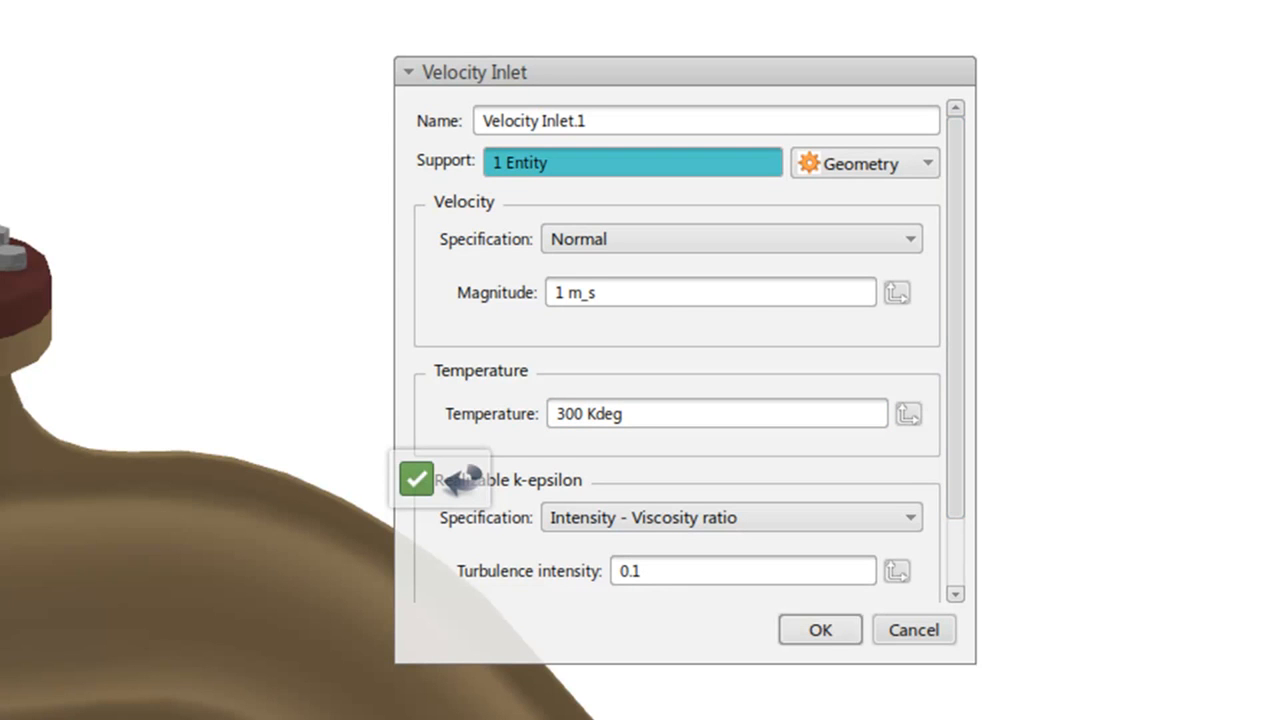
{"action": "scroll", "coordinate": [680, 340], "scroll_direction": "down", "scroll_amount": 2}
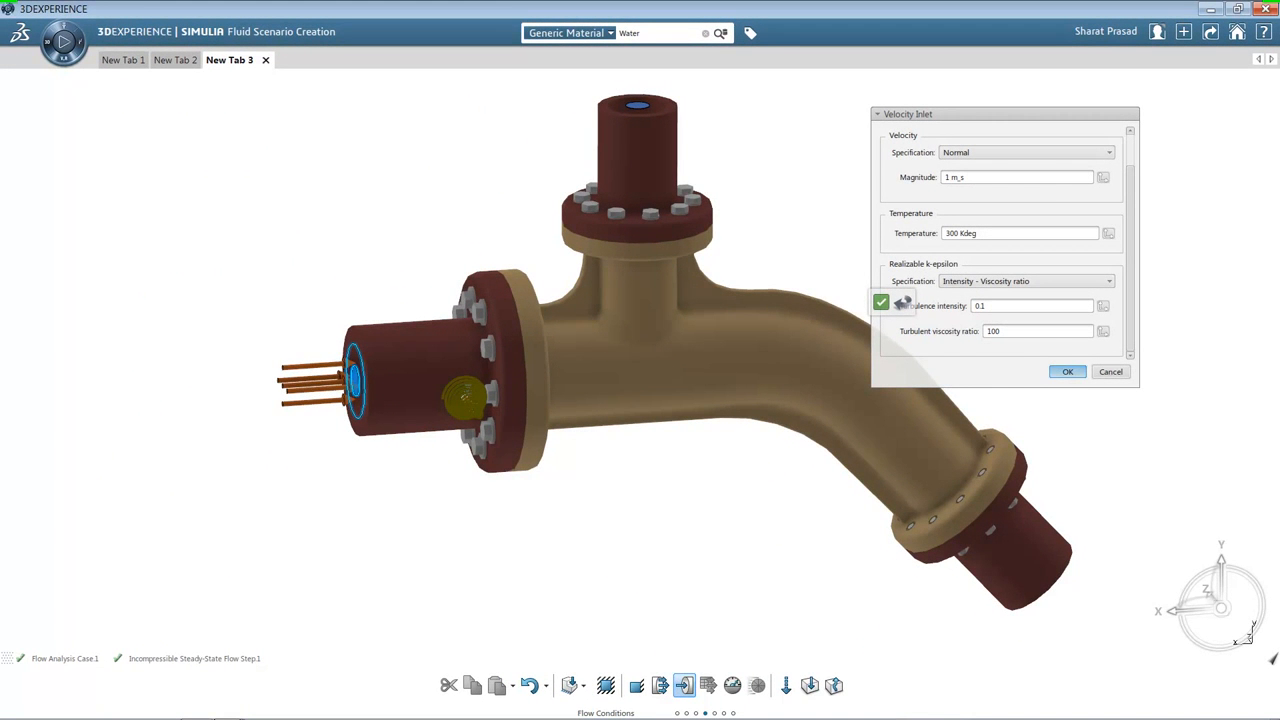
{"action": "left_click", "coordinate": [1067, 371]}
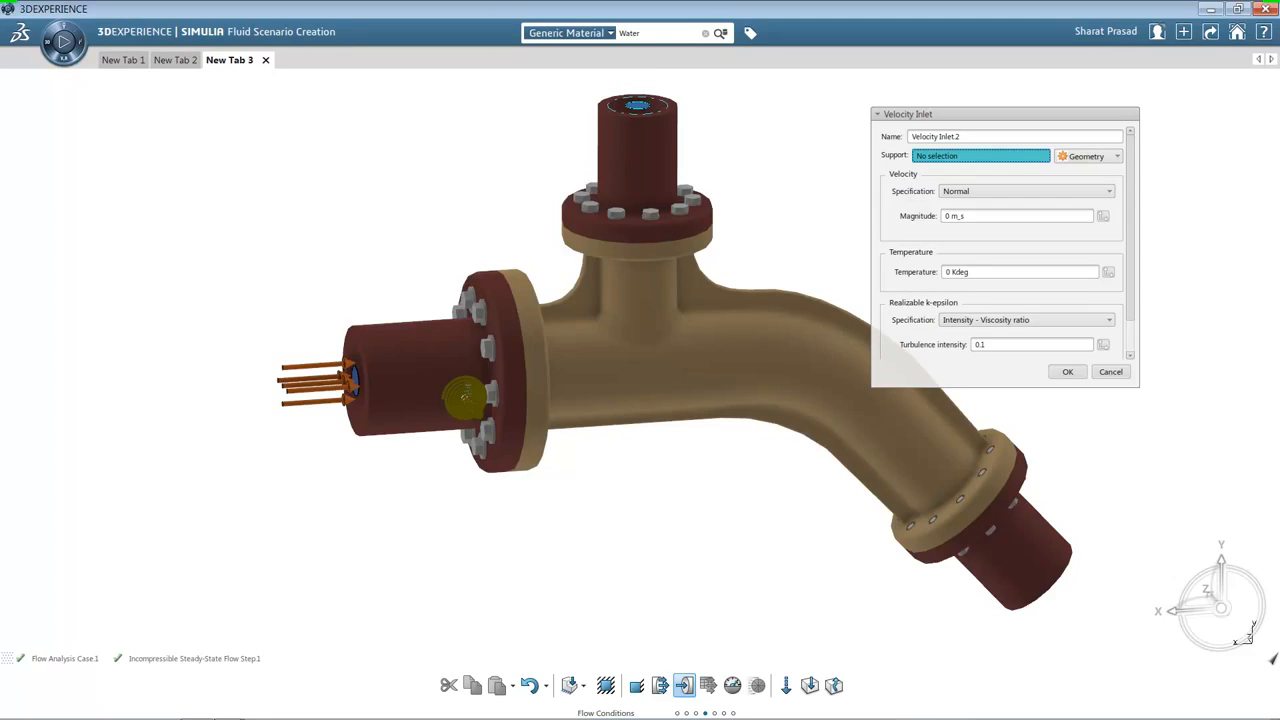
Add a second velocity inlet on the opening of the vertical branch with a normal velocity of 1 m_s and 350 Kdeg
{"action": "left_click", "coordinate": [637, 104]}
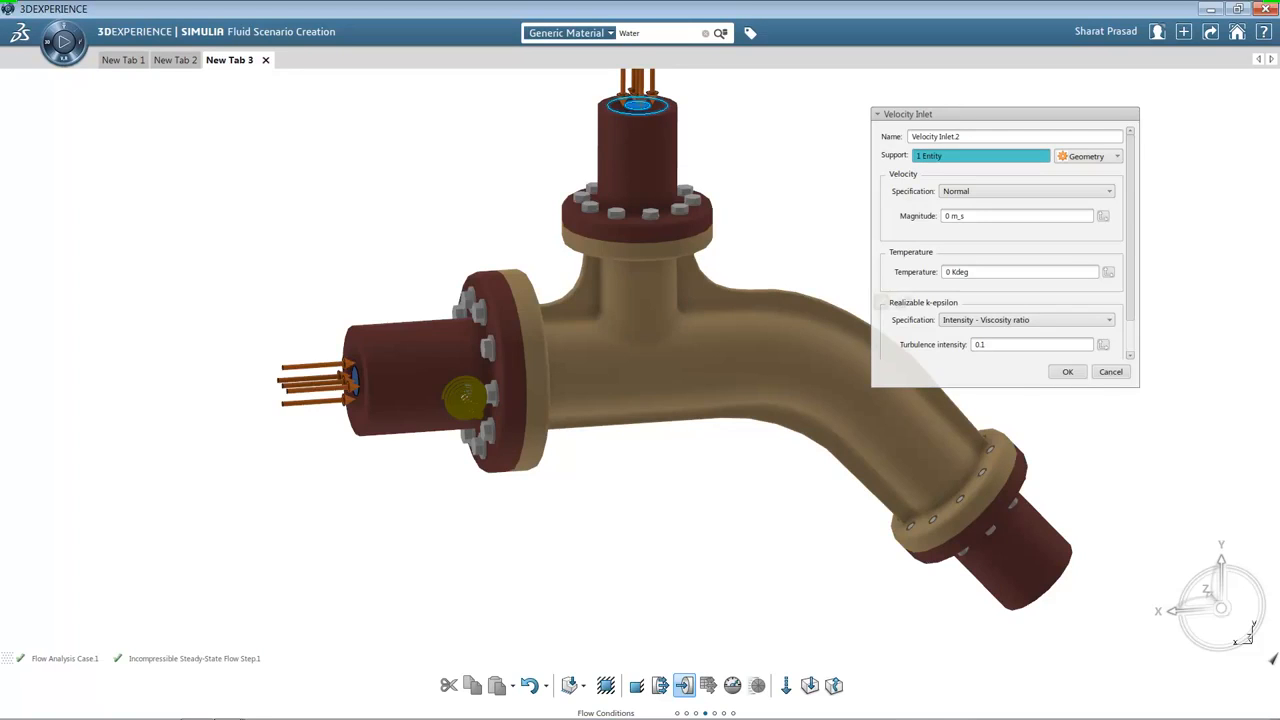
{"action": "left_click", "coordinate": [949, 216]}
{"action": "left_click", "coordinate": [949, 216]}
{"action": "key", "text": "BackSpace"}
{"action": "type", "text": "1"}
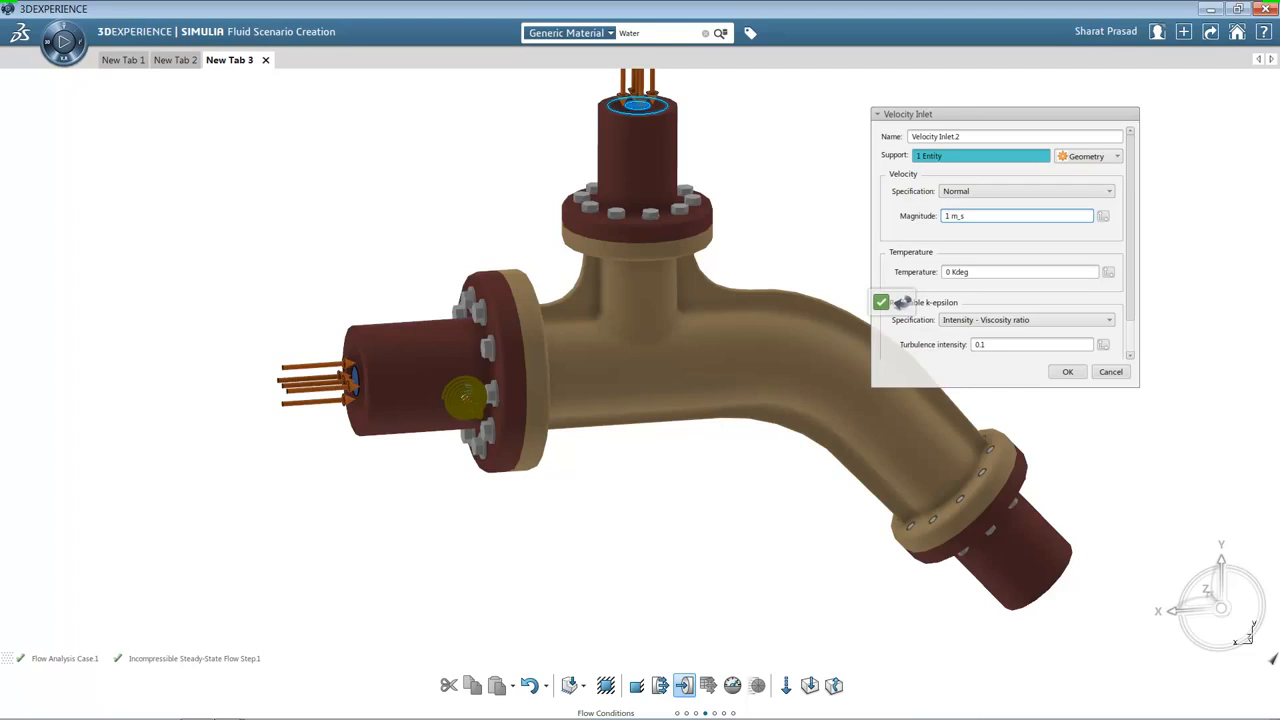
{"action": "key", "text": "Tab"}
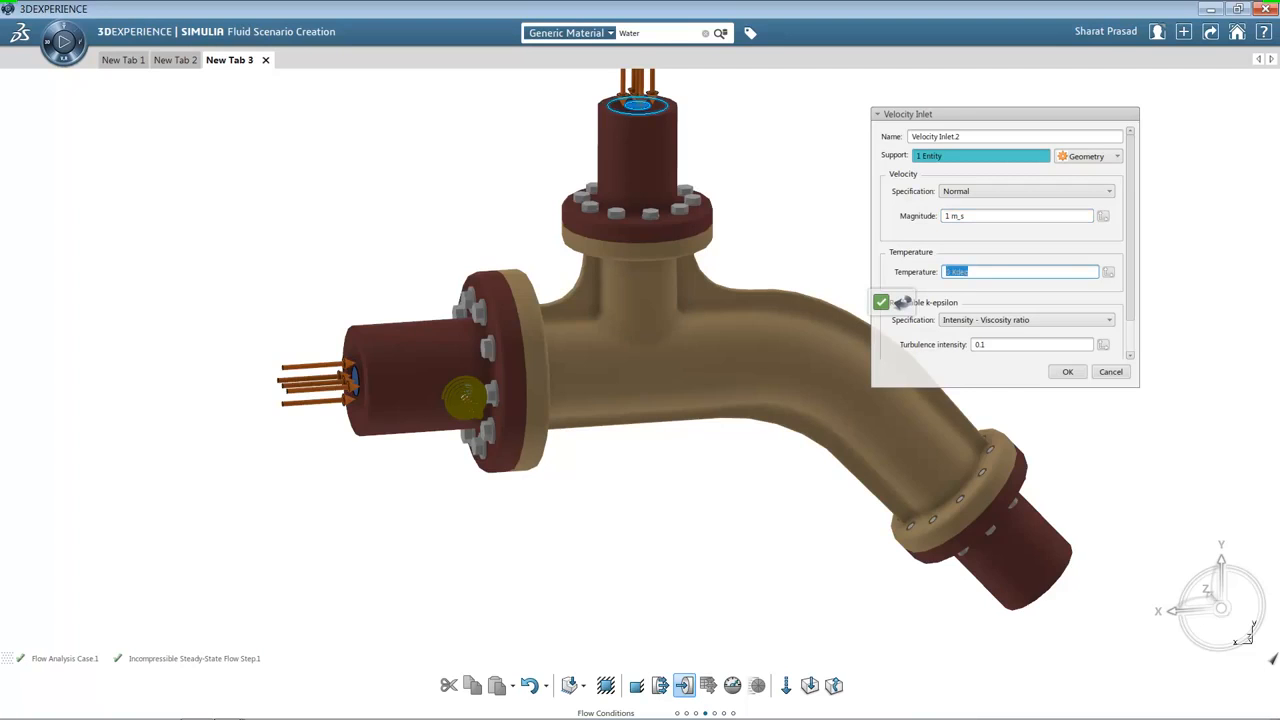
{"action": "type", "text": "350"}
{"action": "left_click", "coordinate": [881, 301]}
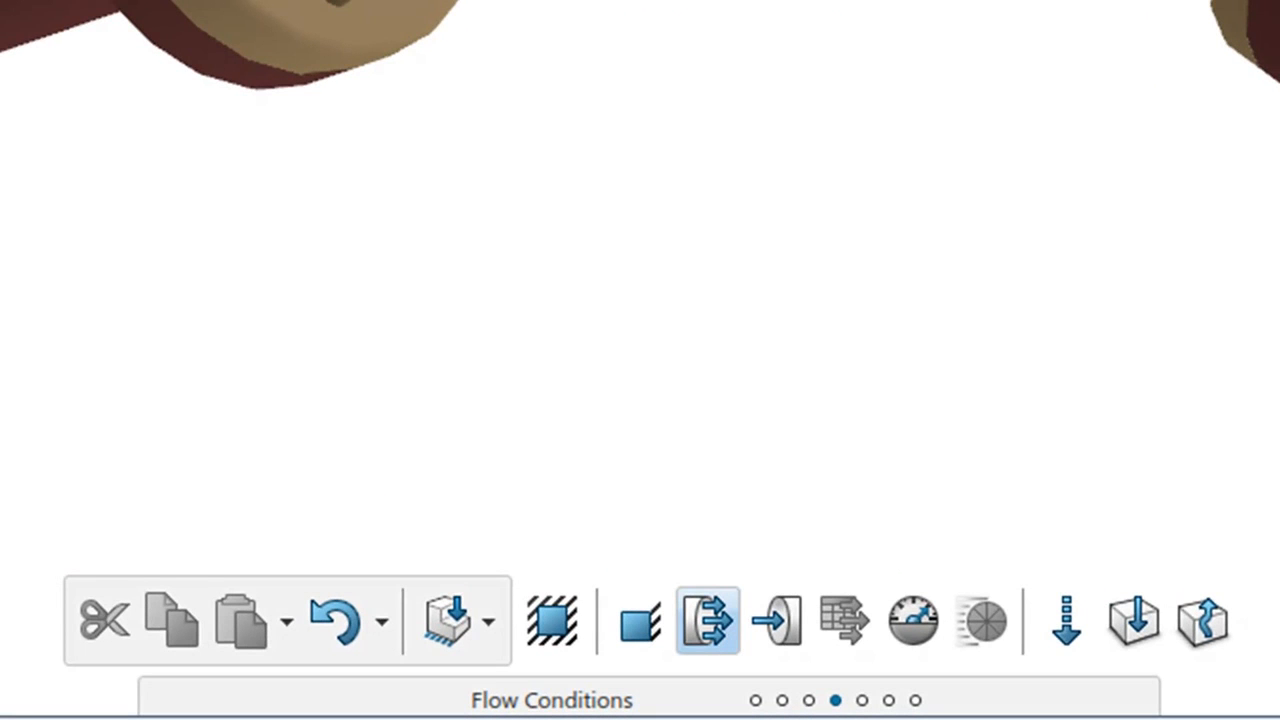
Add a pressure outlet on the opening of the curved pipe's end, with 0 N_m2 static pressure and recirculation prevented
{"action": "left_click", "coordinate": [708, 620]}
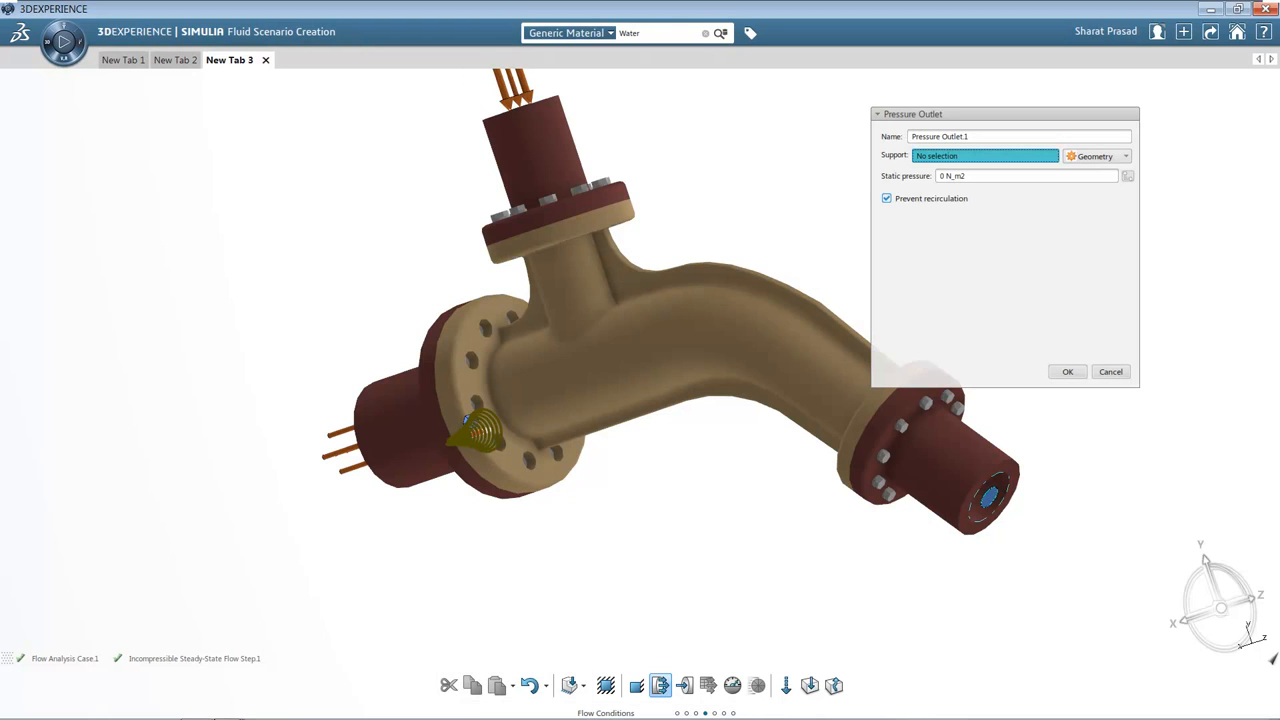
{"action": "left_click", "coordinate": [988, 497]}
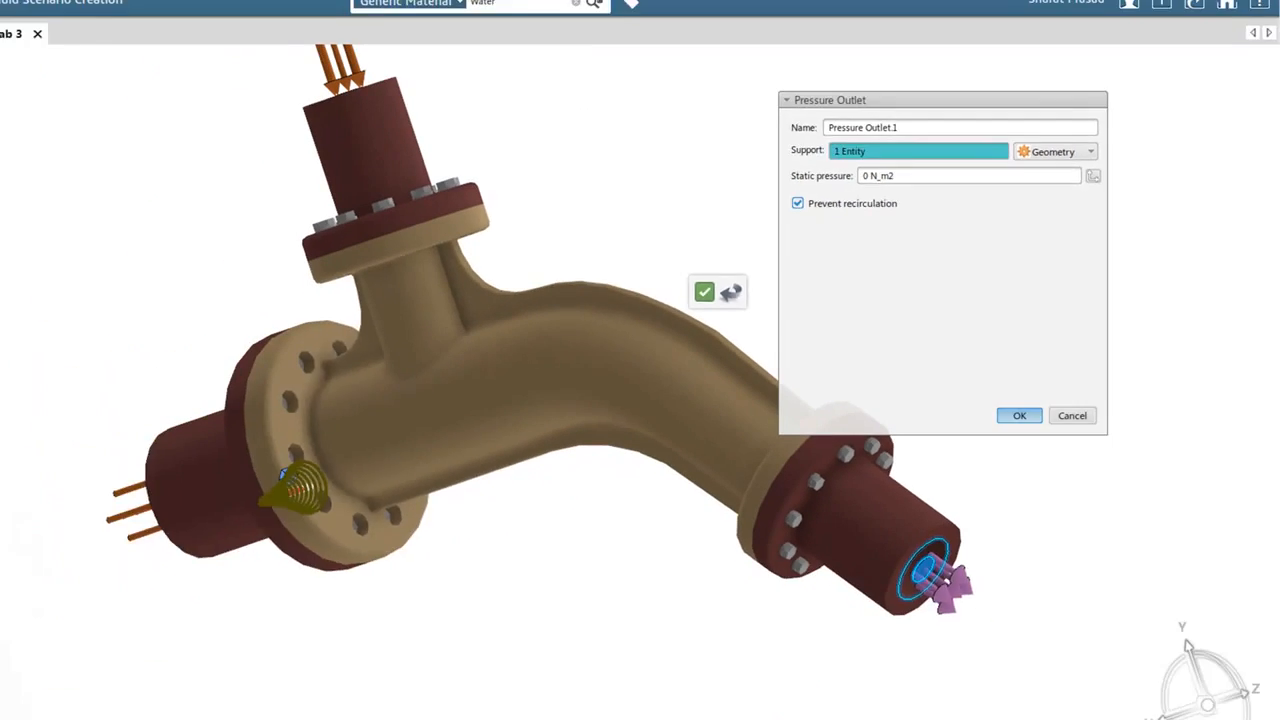
{"action": "key", "text": "Return"}
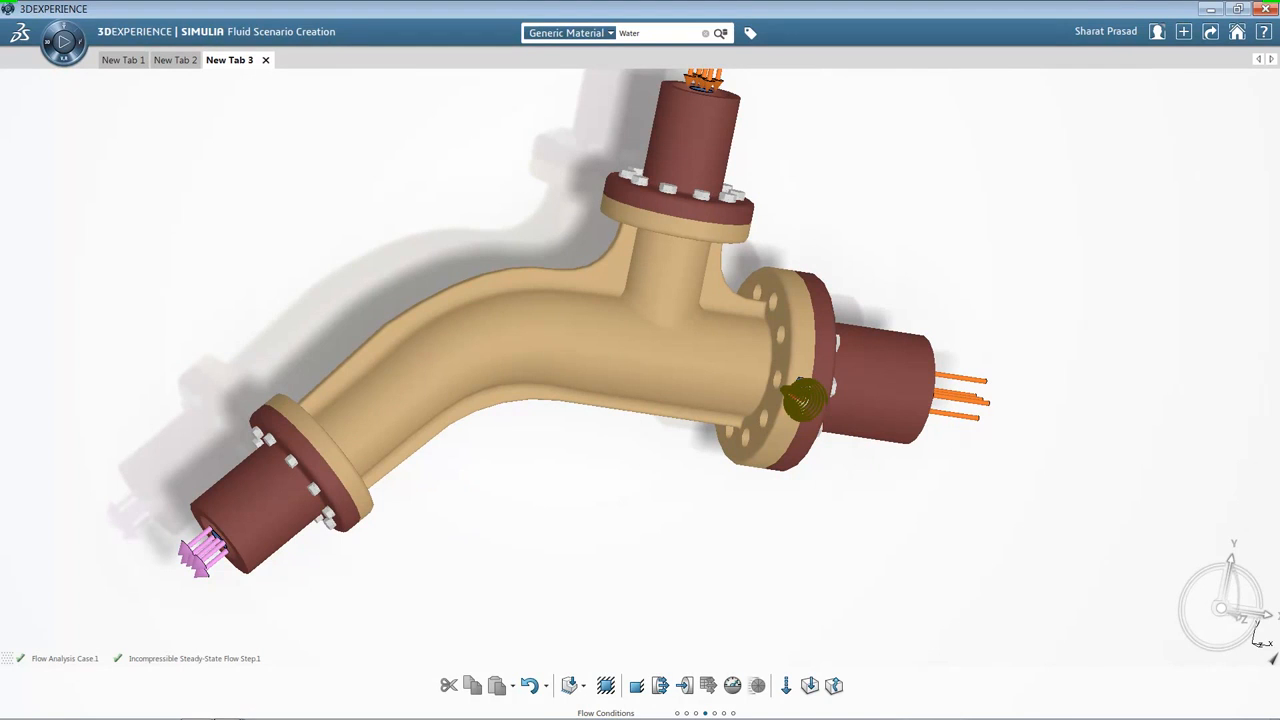
Open the Simulation Manager and enlarge it to review all the scenario's features and their definitions
{"action": "right_click", "coordinate": [357, 158]}
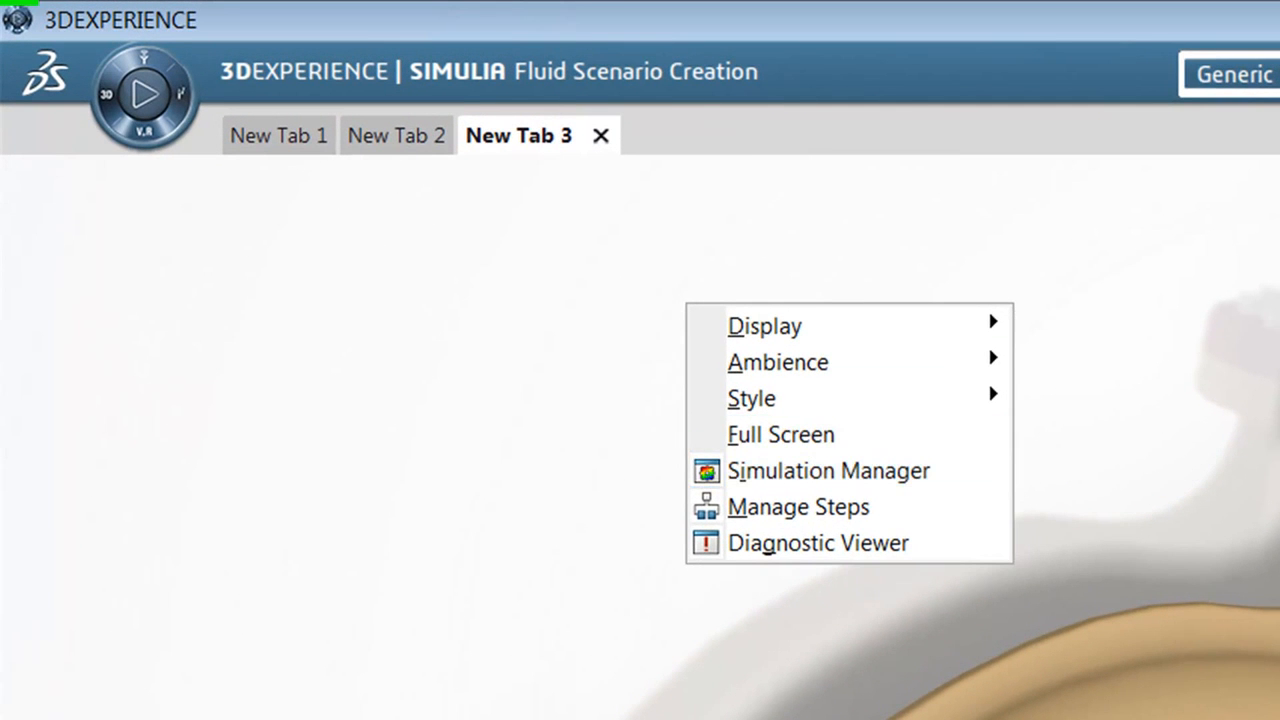
{"action": "key", "text": "Escape"}
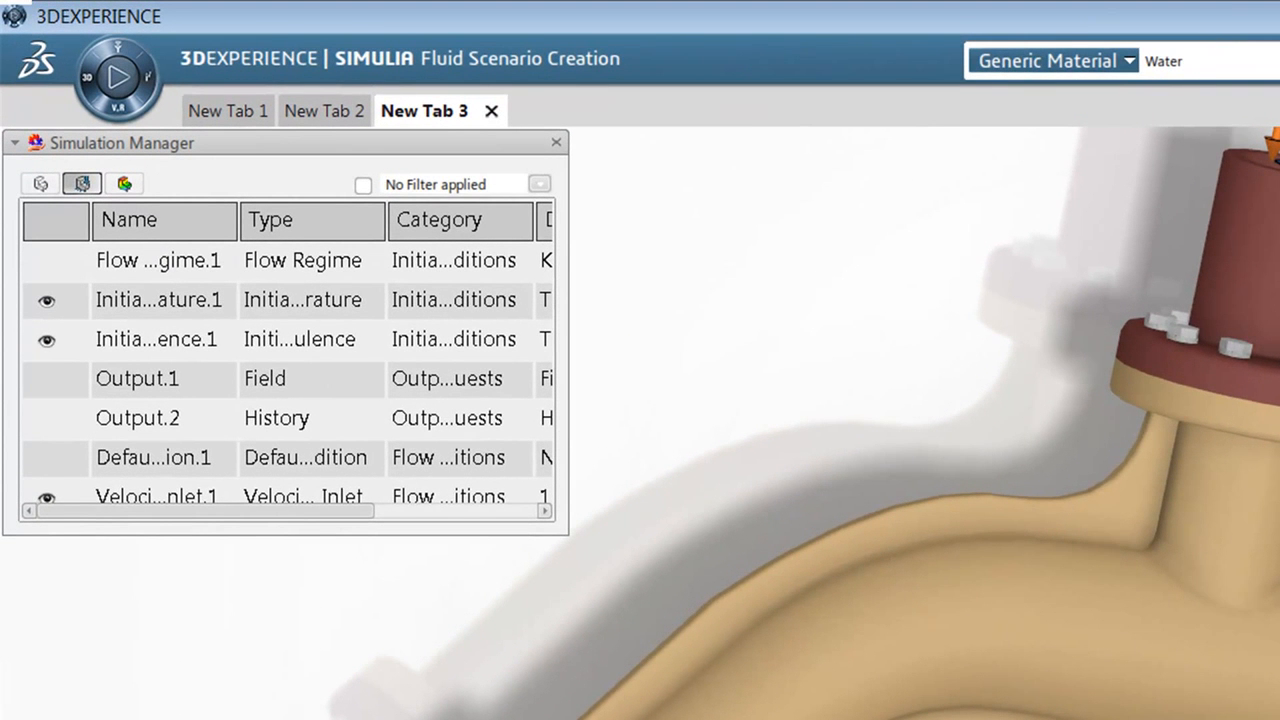
{"action": "left_click_drag", "start_coordinate": [567, 534], "coordinate": [1090, 719]}
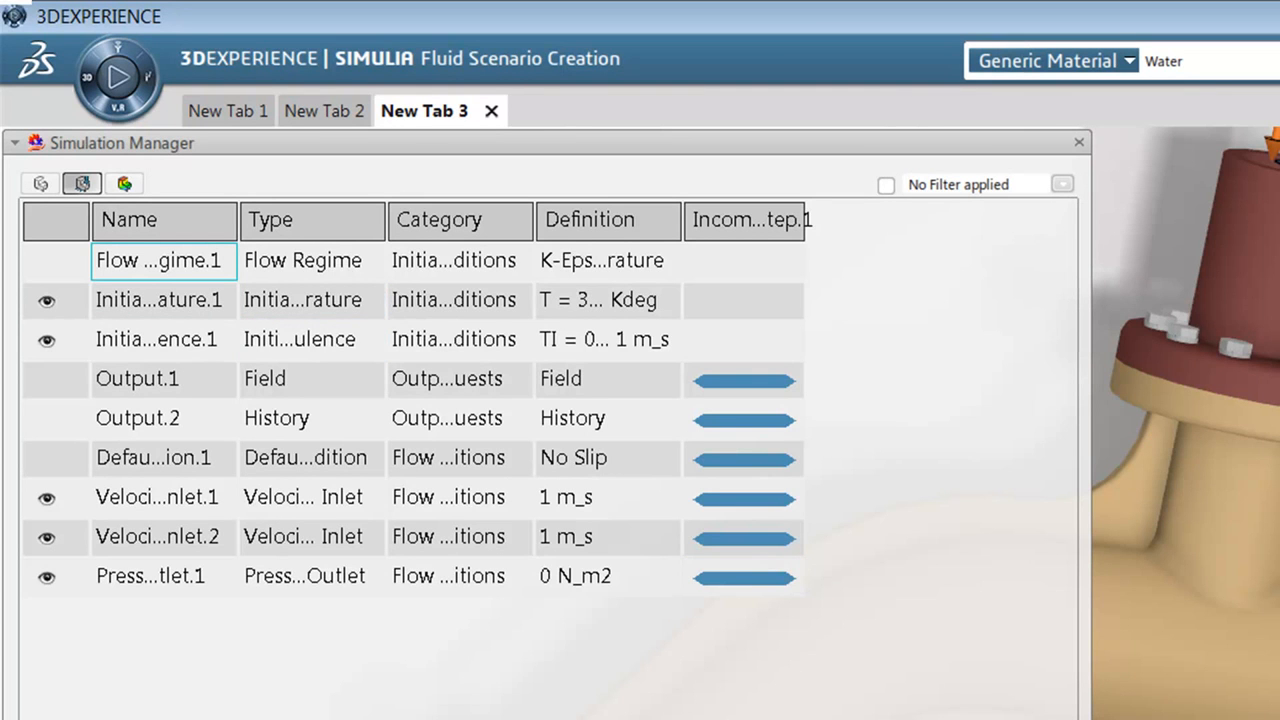
Review the initial turbulence, first velocity inlet, pressure outlet and default wall condition entries in the scenario's feature list
{"action": "left_click", "coordinate": [312, 339]}
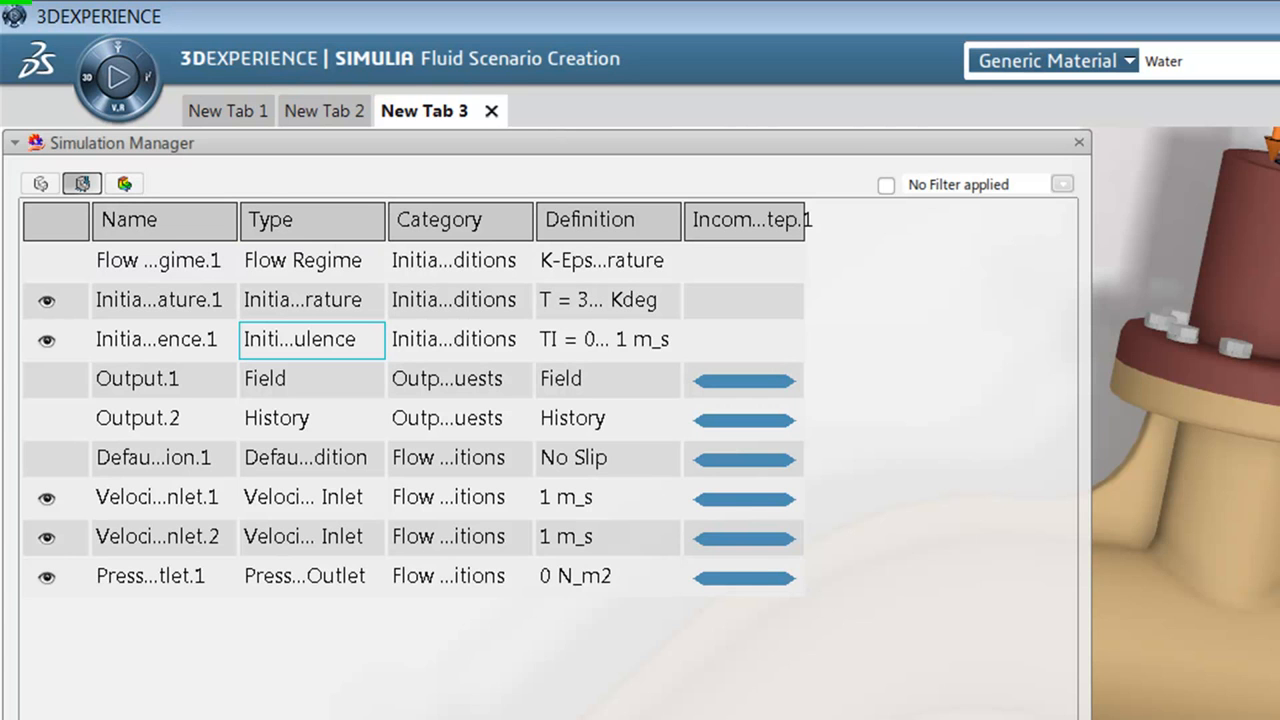
{"action": "left_click", "coordinate": [312, 497]}
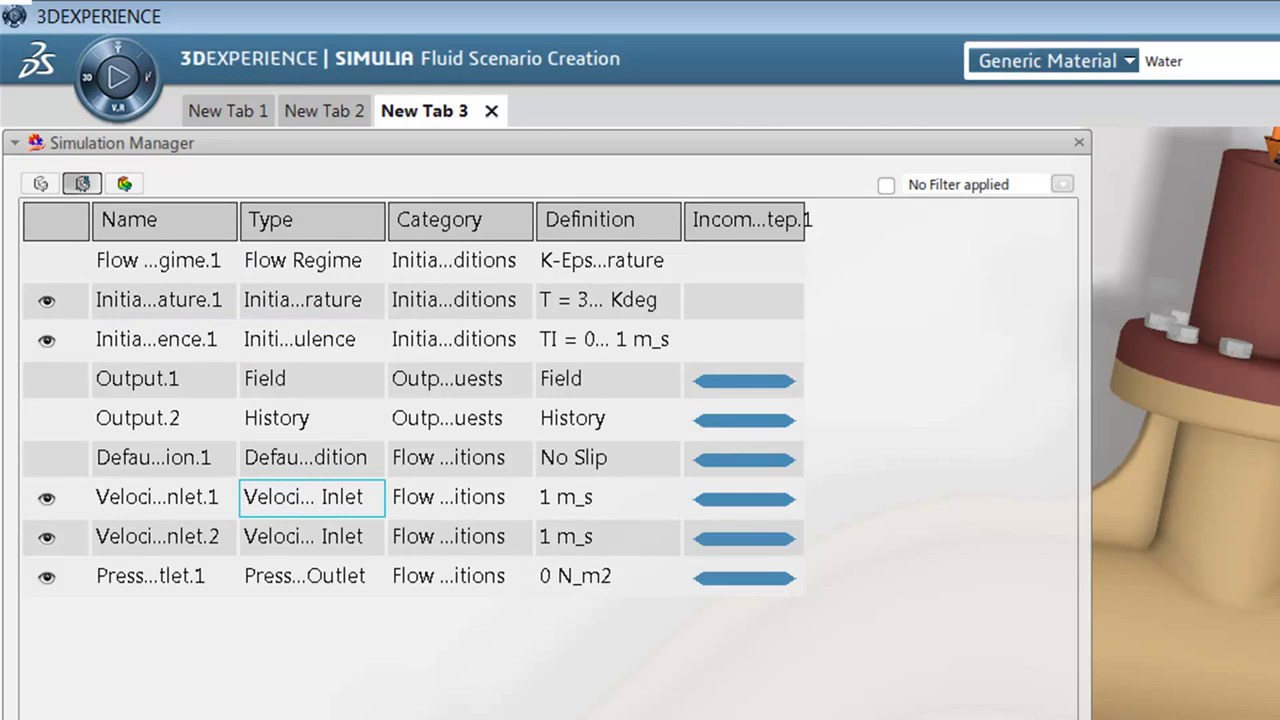
{"action": "left_click", "coordinate": [163, 576]}
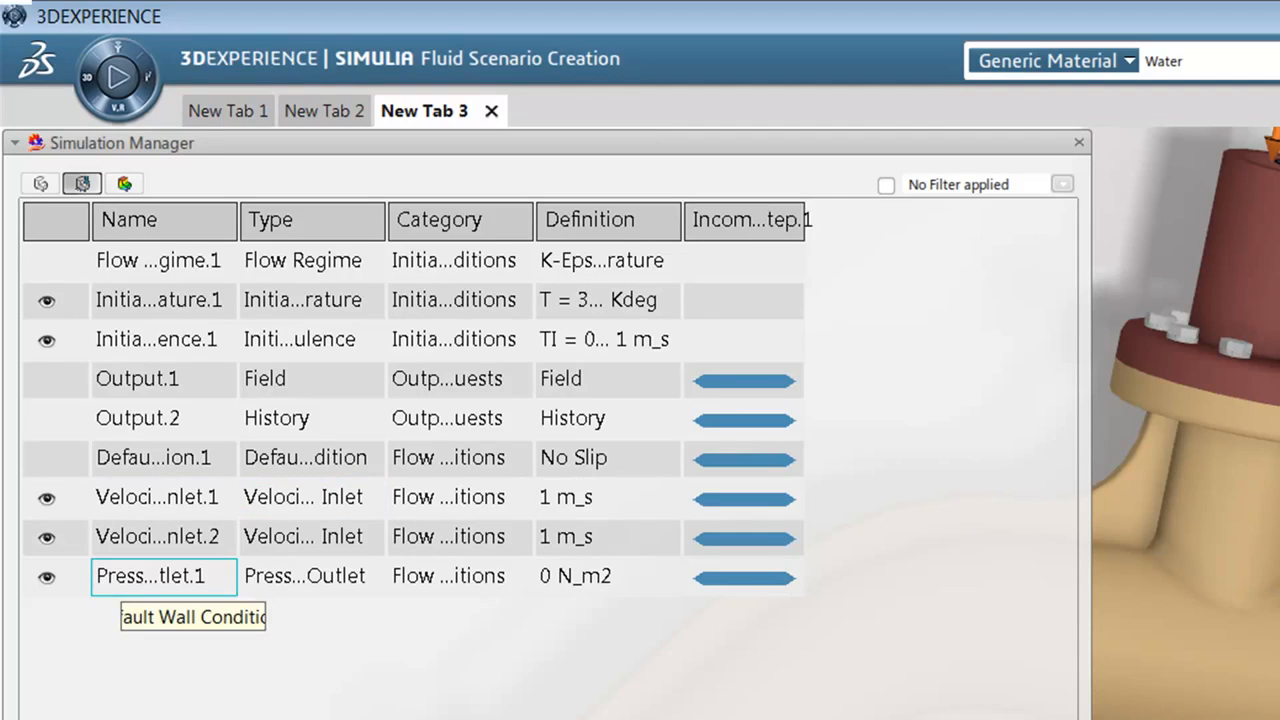
{"action": "left_click", "coordinate": [163, 457]}
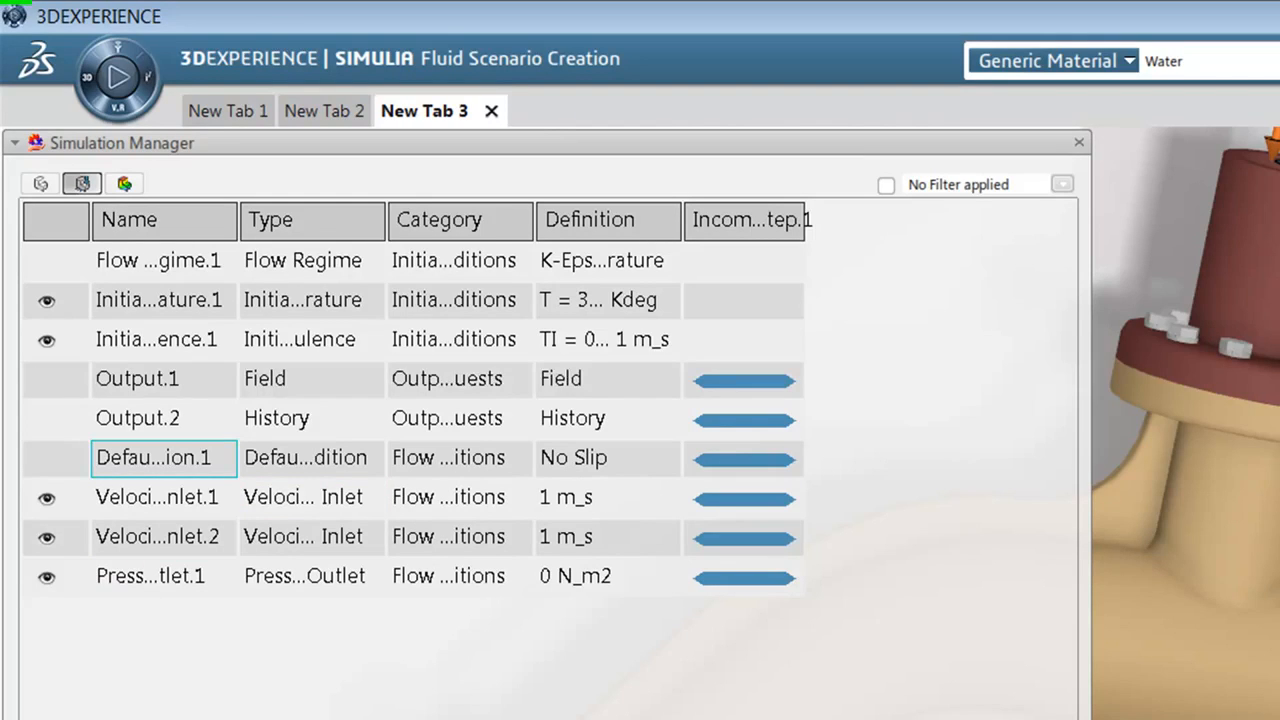
Edit the field output request and set its frequency to every 100 increments
{"action": "right_click", "coordinate": [178, 377]}
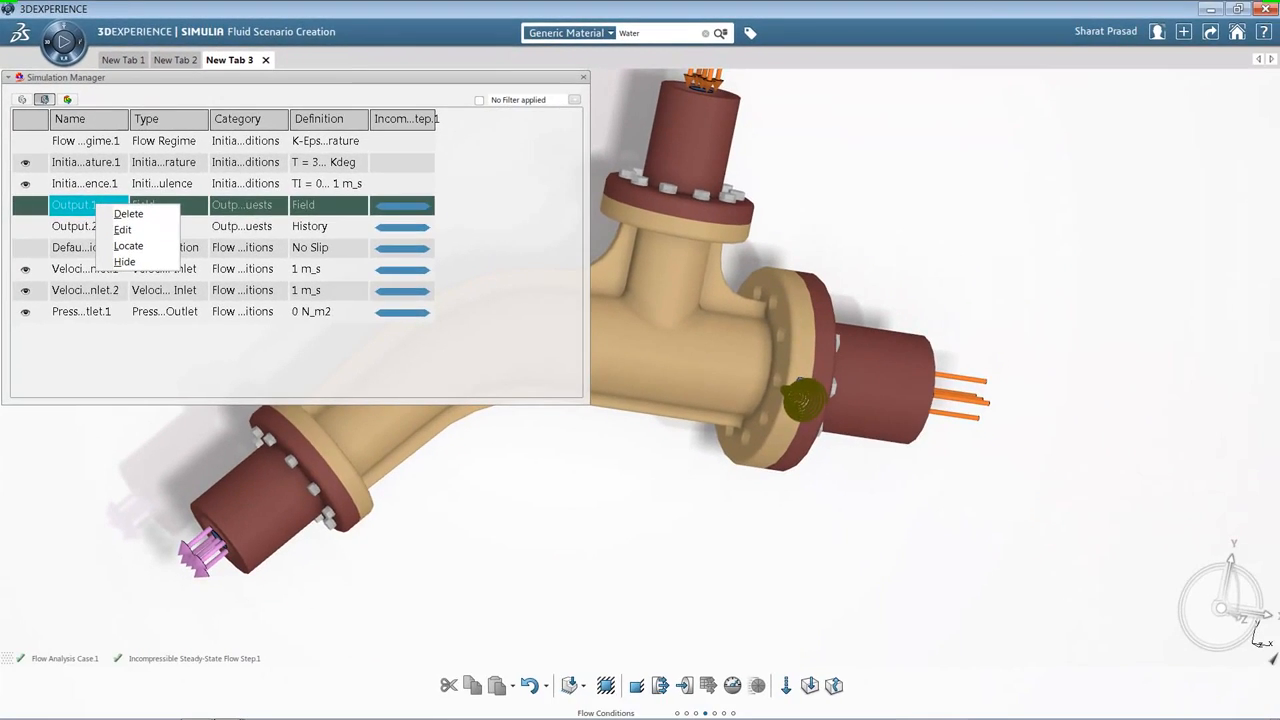
{"action": "left_click", "coordinate": [123, 230]}
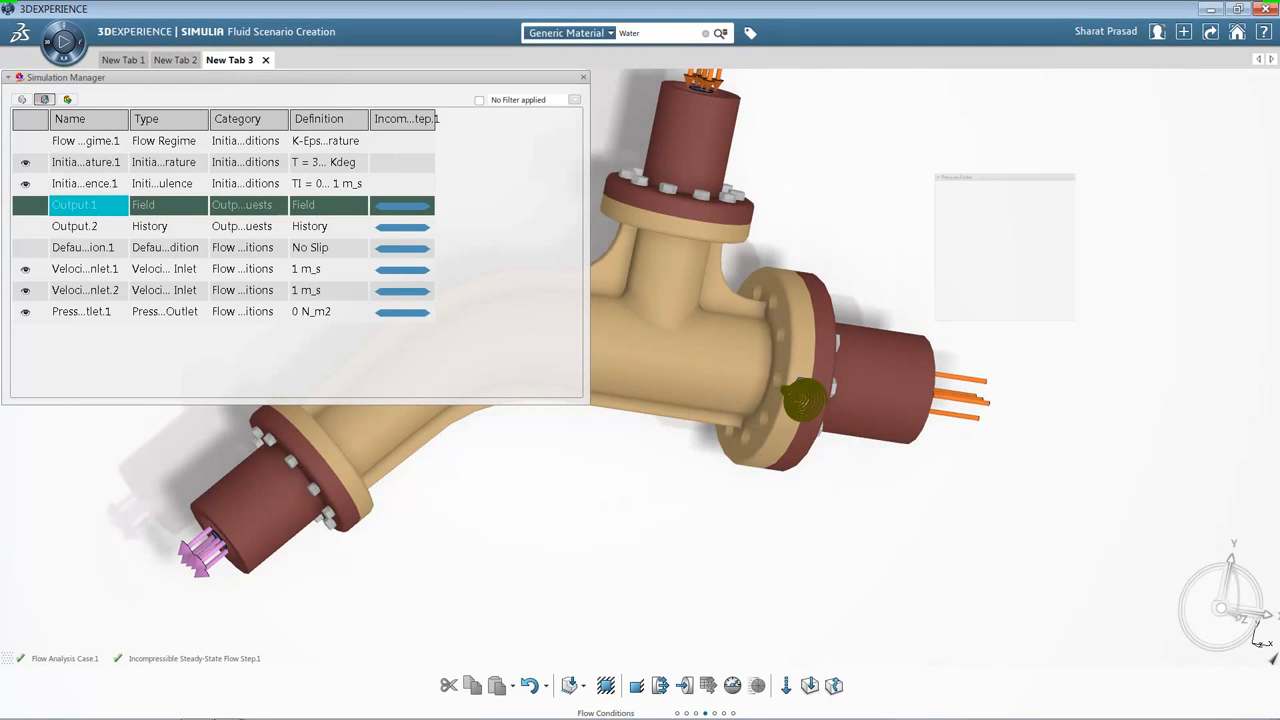
{"action": "double_click", "coordinate": [960, 201]}
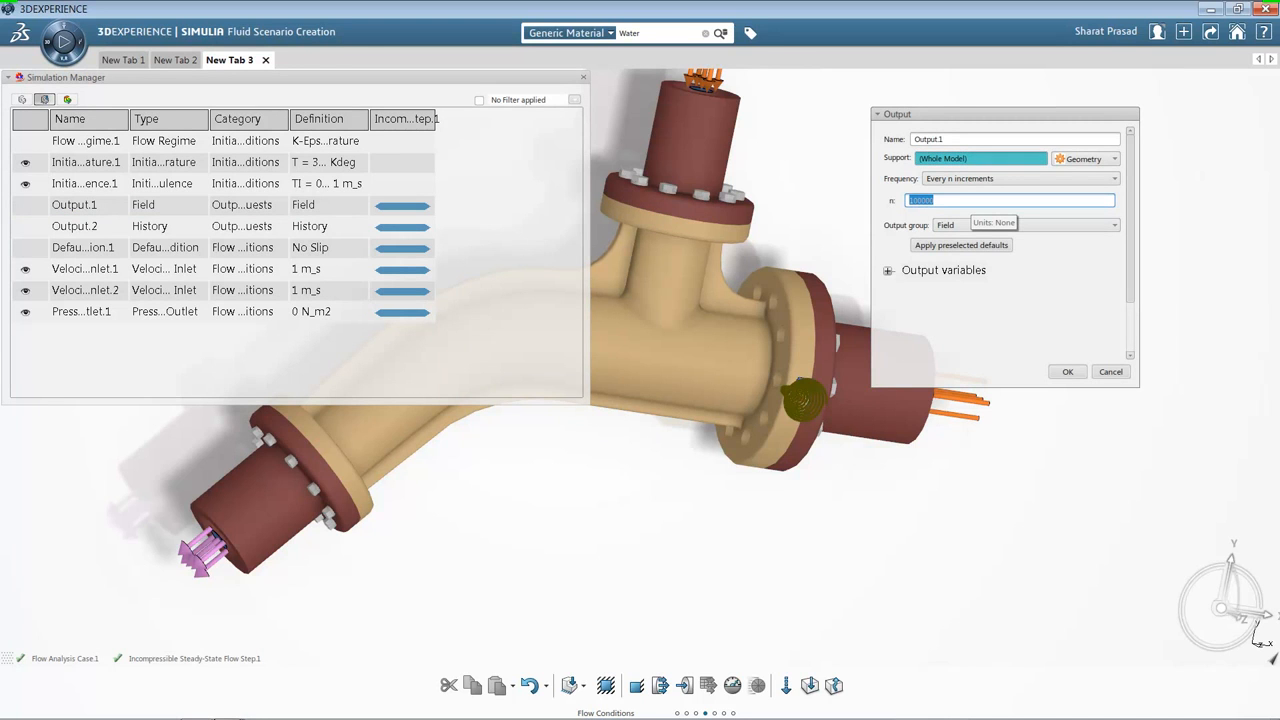
{"action": "type", "text": "2"}
{"action": "key", "text": "BackSpace"}
{"action": "key", "text": "BackSpace"}
{"action": "key", "text": "BackSpace"}
{"action": "type", "text": "100"}
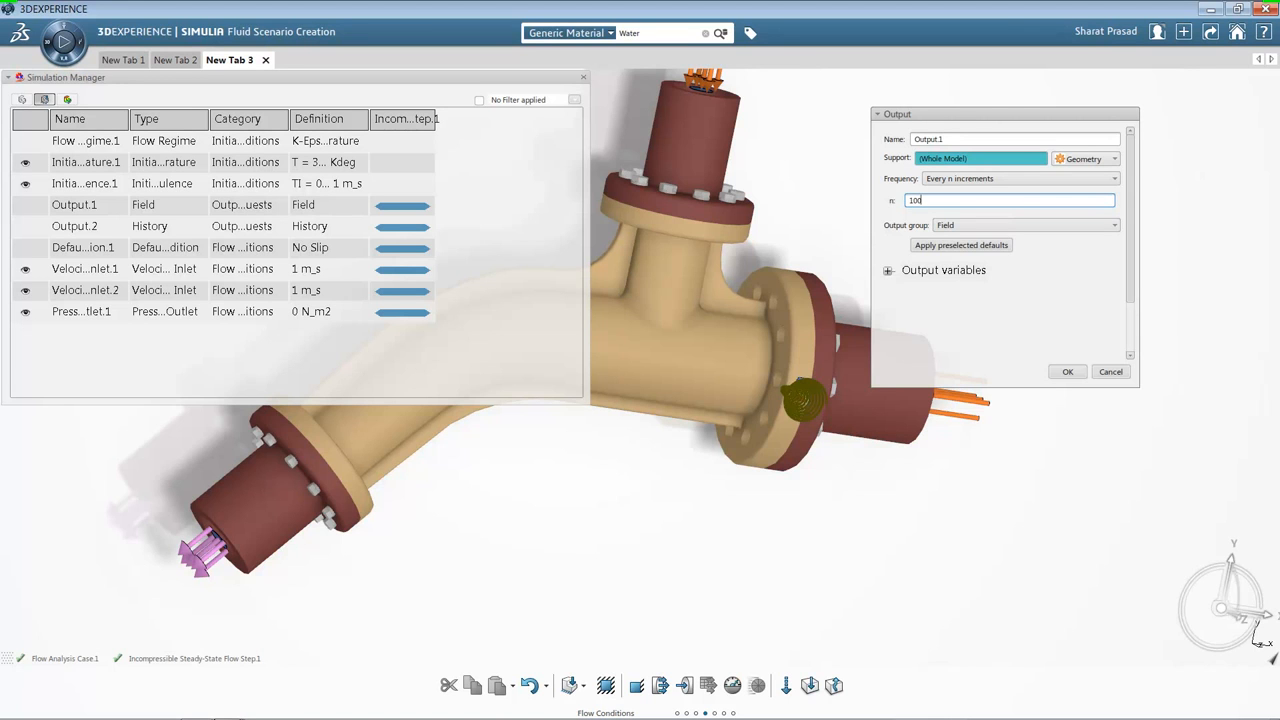
Add the TURBNU, TURBKE and TURBEPS fluid variables to the field output request, accept it and close the Simulation Manager
{"action": "left_click", "coordinate": [888, 271]}
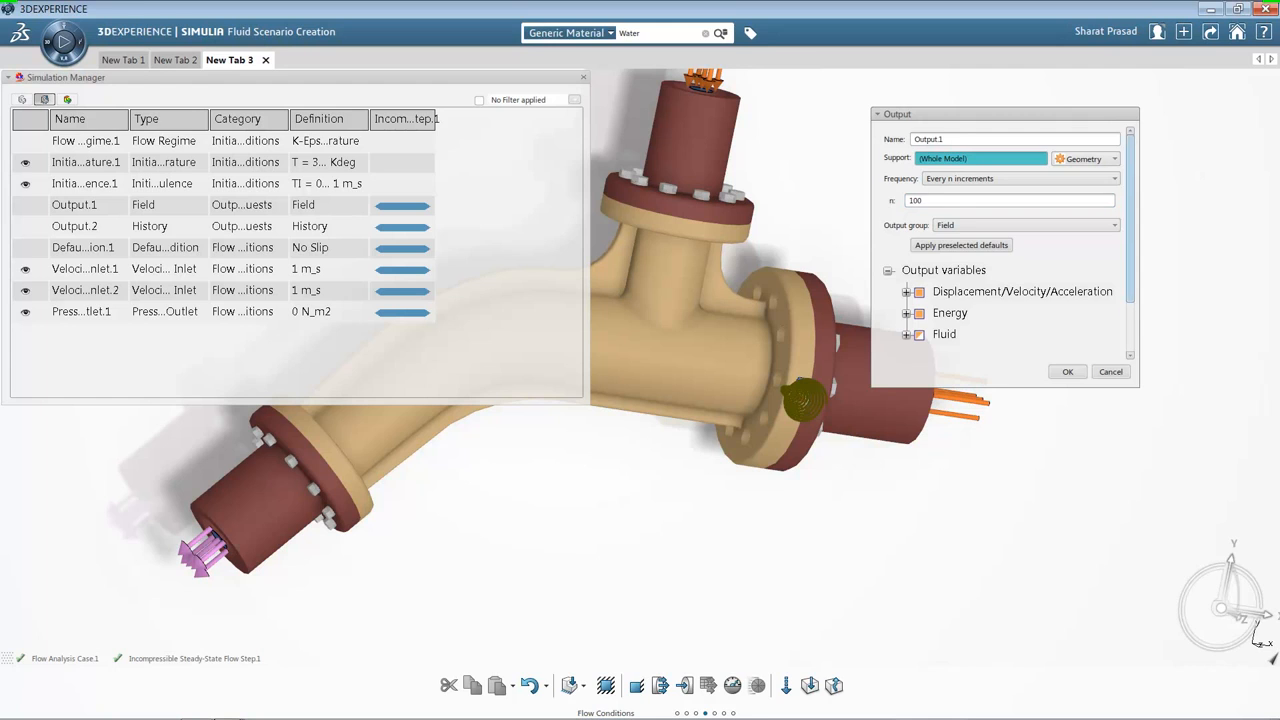
{"action": "scroll", "coordinate": [1005, 236], "scroll_direction": "down", "scroll_amount": 1}
{"action": "left_click", "coordinate": [877, 273]}
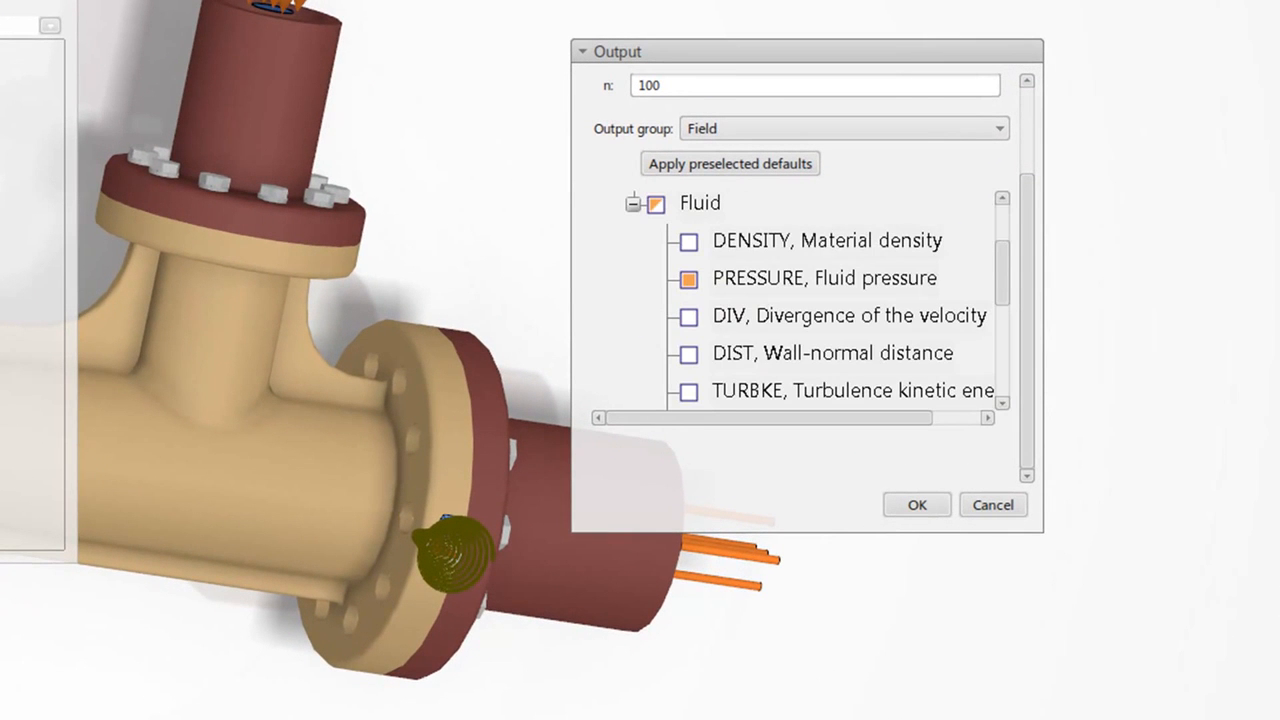
{"action": "scroll", "coordinate": [810, 300], "scroll_direction": "down", "scroll_amount": 1}
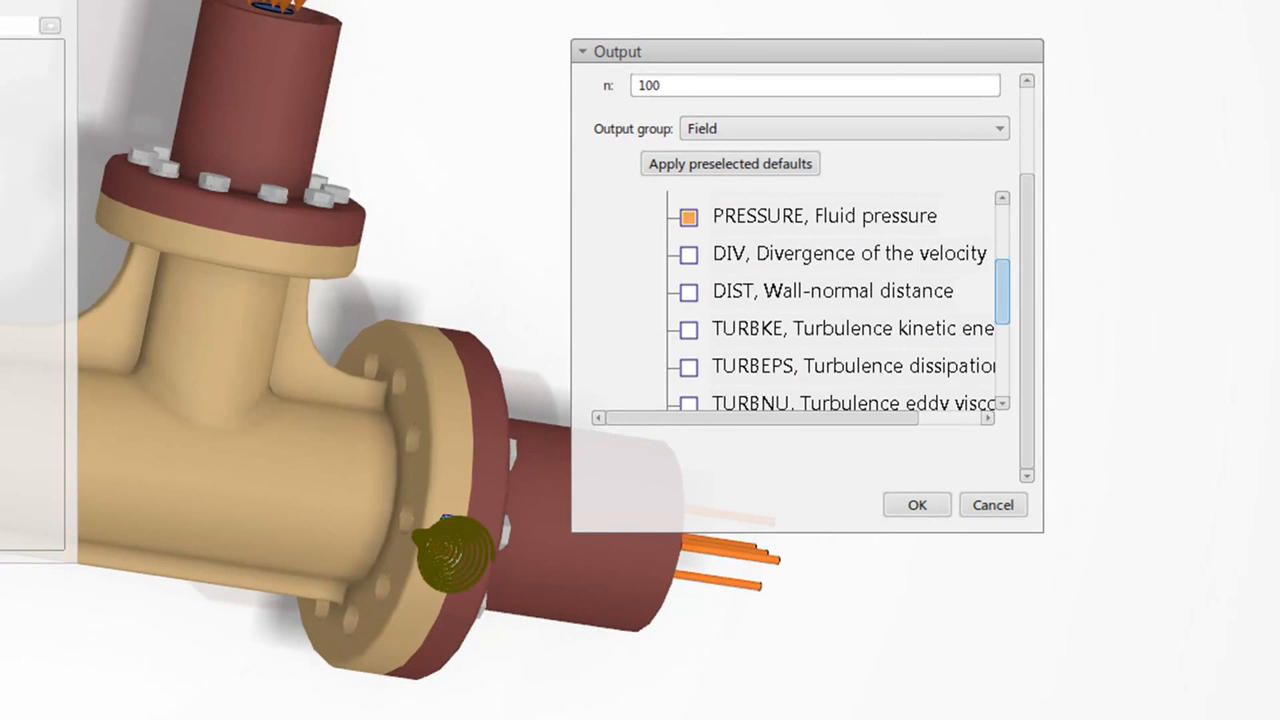
{"action": "scroll", "coordinate": [840, 318], "scroll_direction": "down", "scroll_amount": 1}
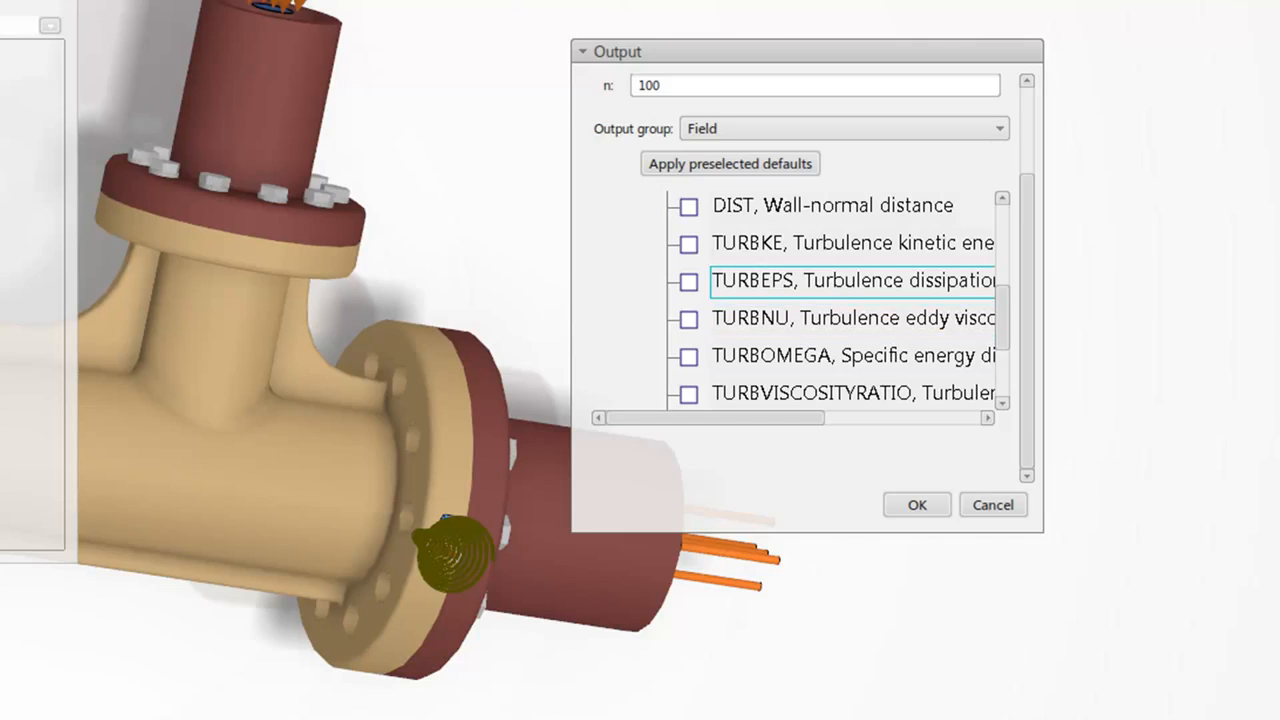
{"action": "left_click", "coordinate": [689, 320]}
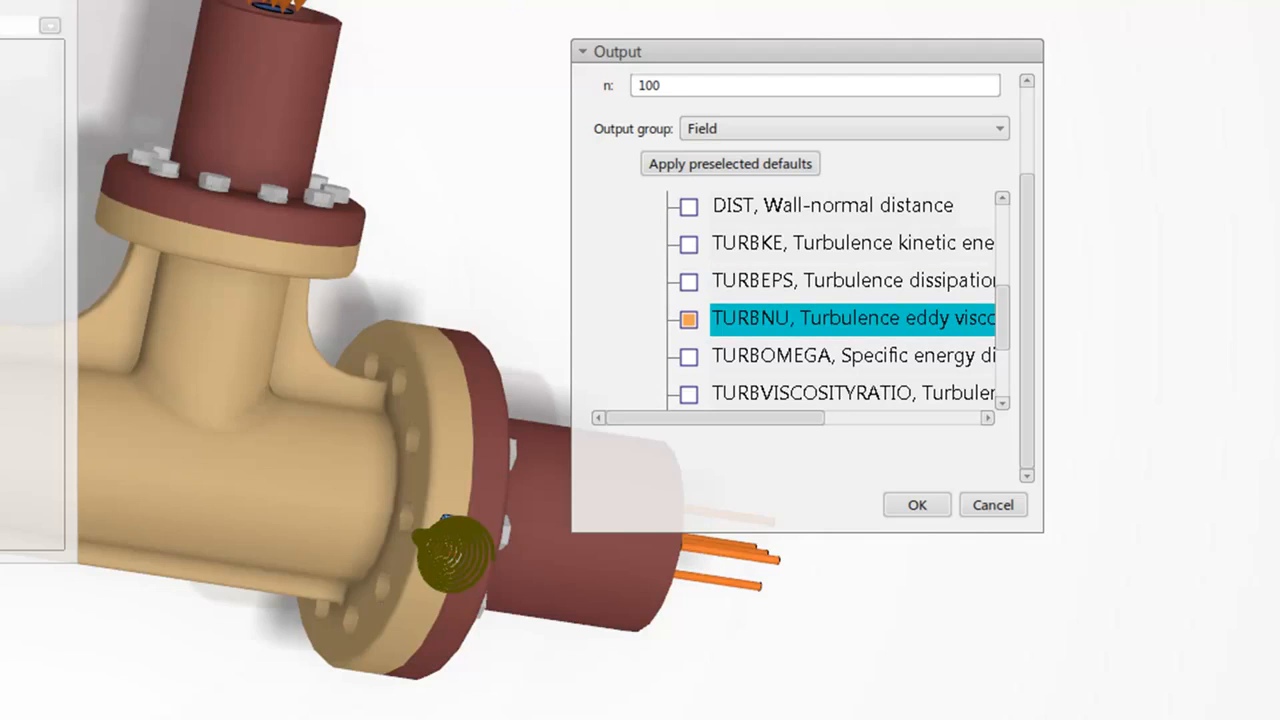
{"action": "left_click", "coordinate": [689, 244]}
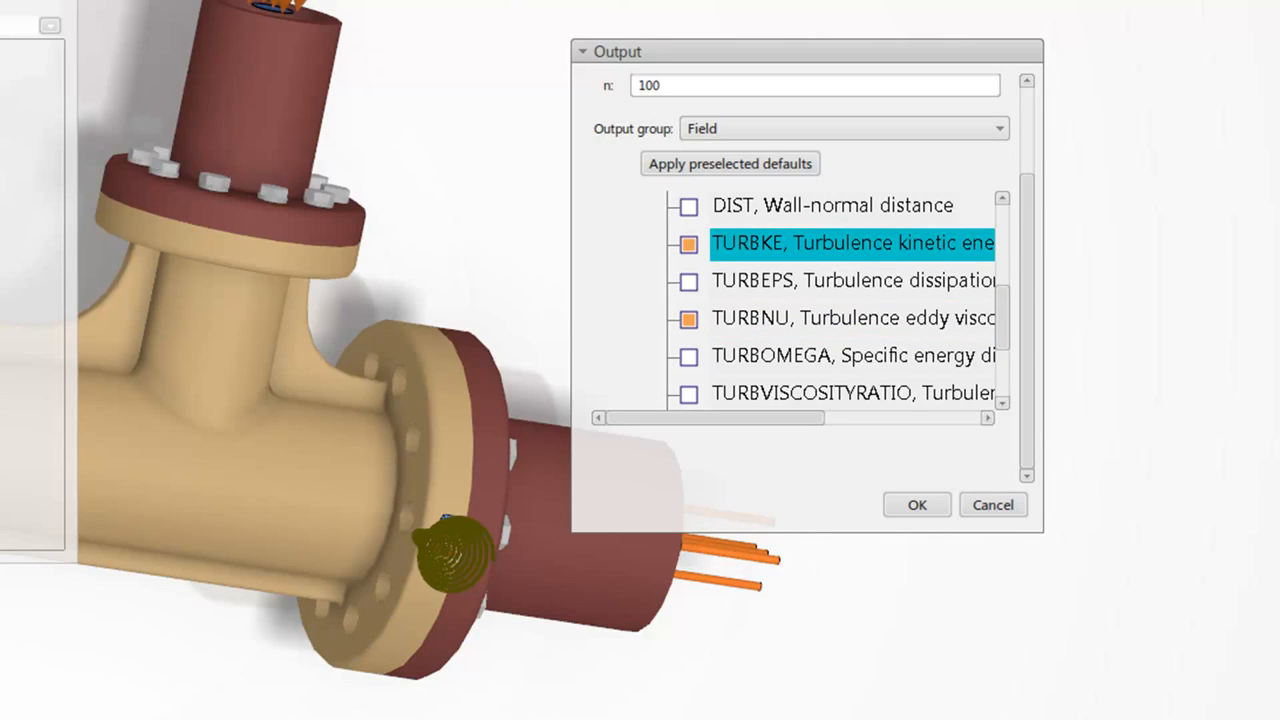
{"action": "left_click", "coordinate": [850, 280]}
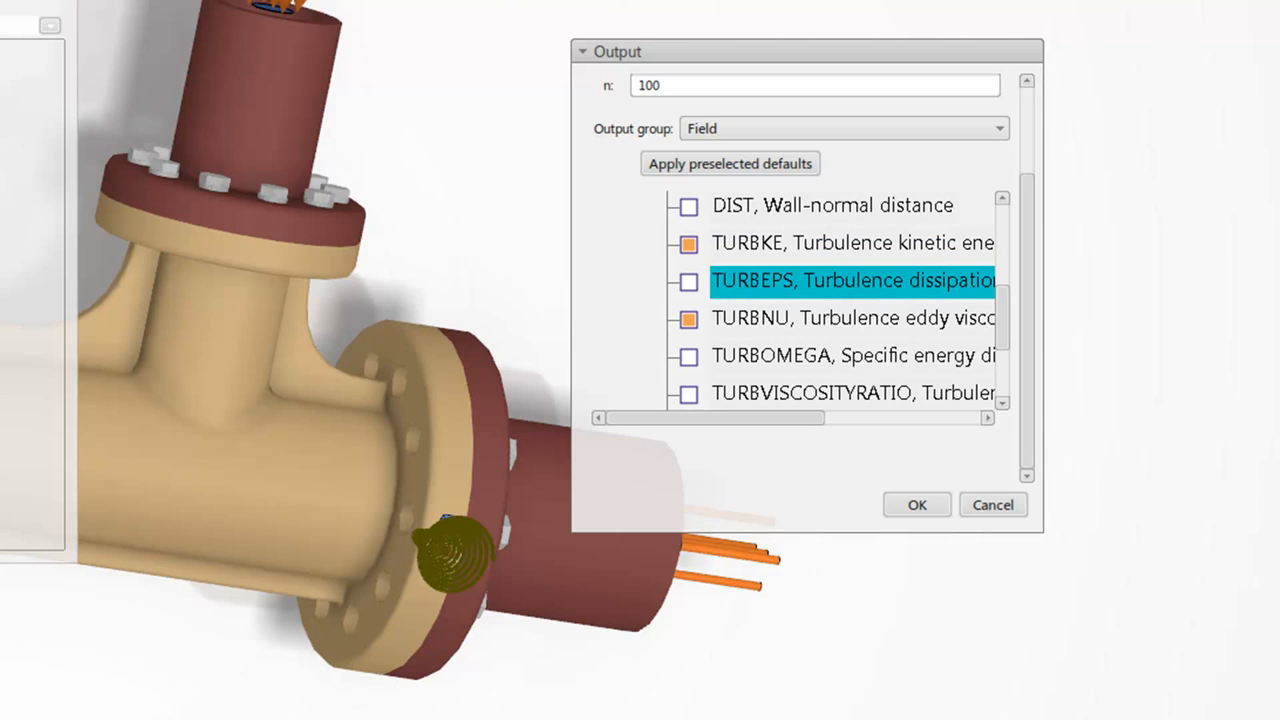
{"action": "key", "text": "space"}
{"action": "scroll", "coordinate": [840, 300], "scroll_direction": "down", "scroll_amount": 2}
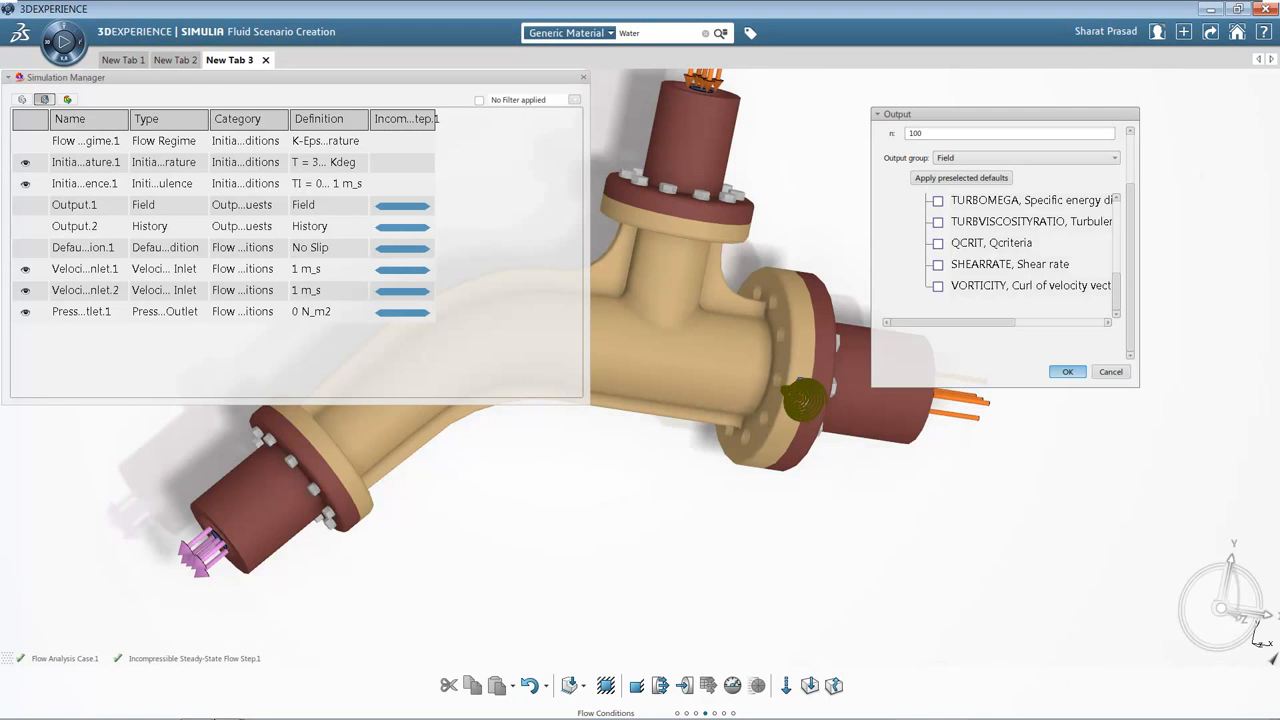
{"action": "key", "text": "Return"}
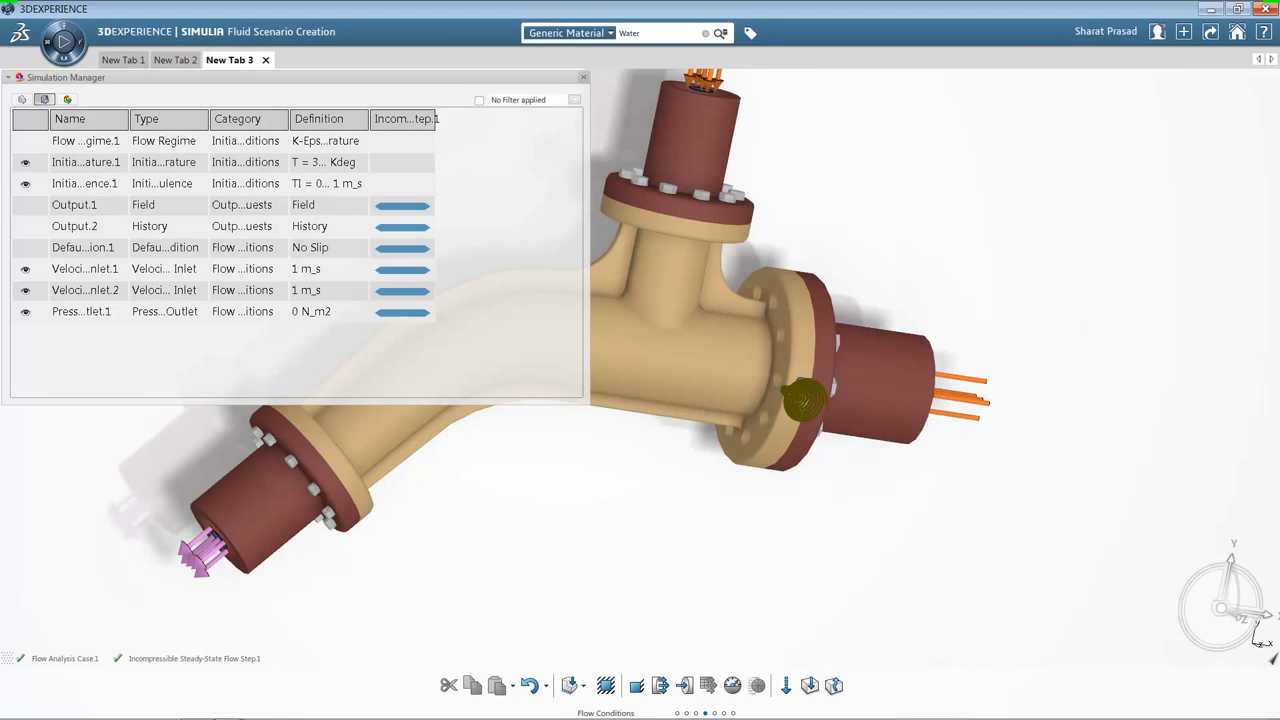
{"action": "left_click", "coordinate": [584, 77]}
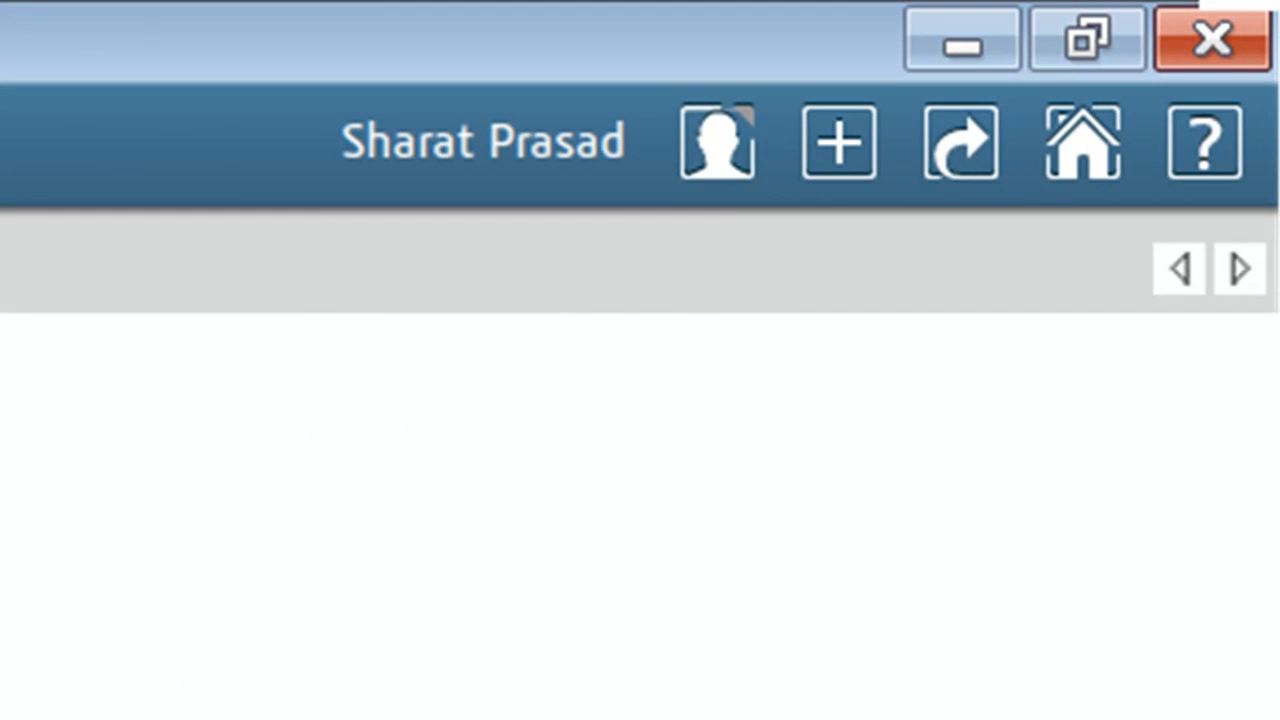
Set the total number of cores to 4 in the Simulation execution preferences and save them
{"action": "left_click", "coordinate": [718, 143]}
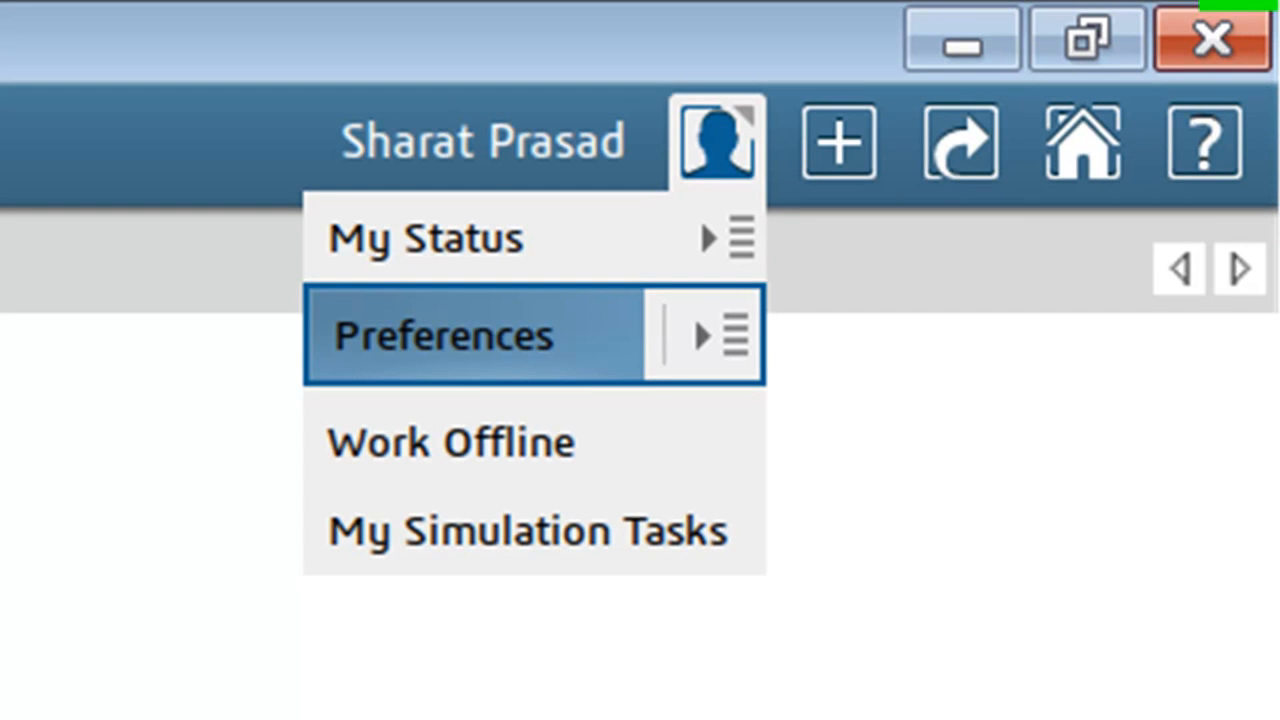
{"action": "left_click", "coordinate": [445, 336]}
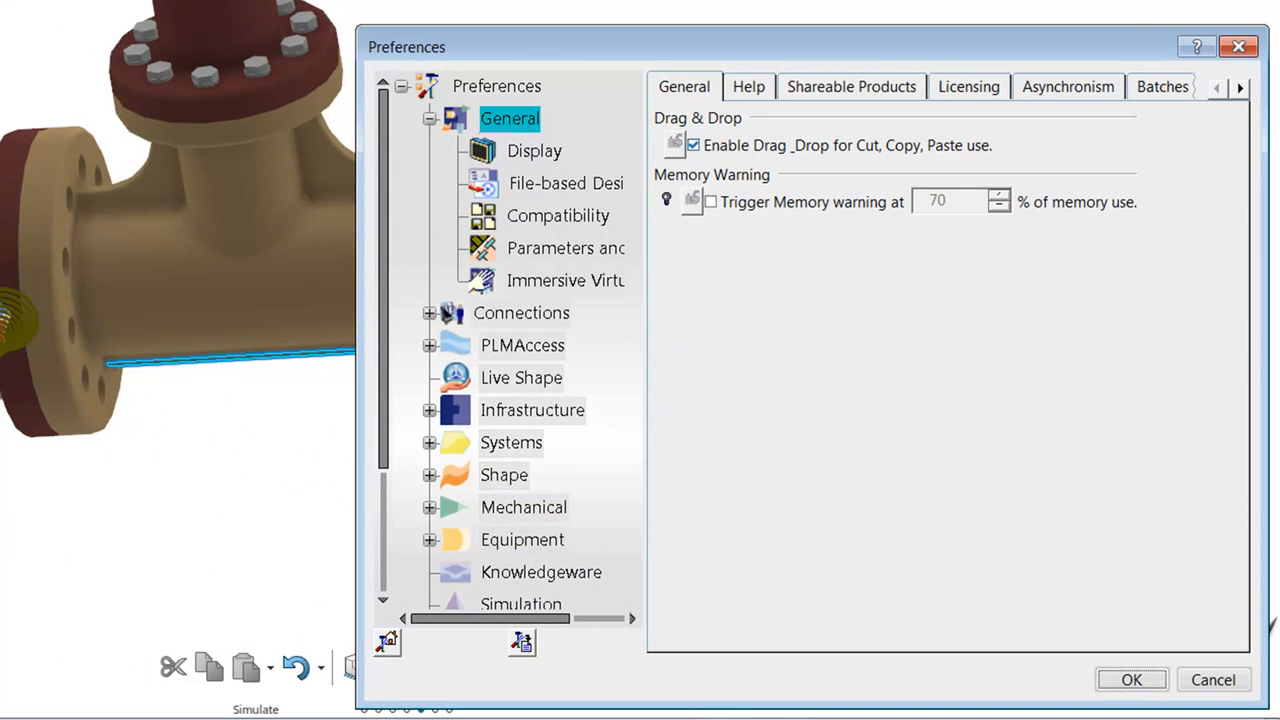
{"action": "left_click_drag", "start_coordinate": [383, 360], "coordinate": [383, 452]}
{"action": "left_click", "coordinate": [521, 508]}
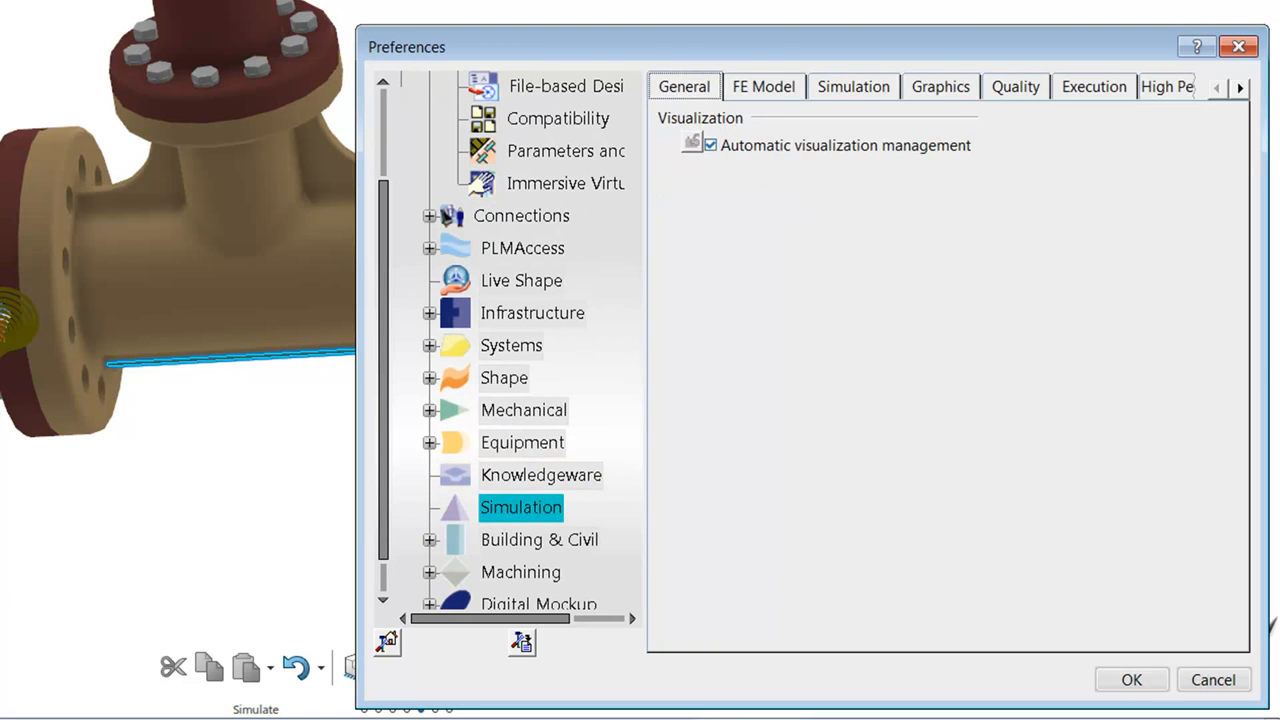
{"action": "left_click", "coordinate": [1094, 87]}
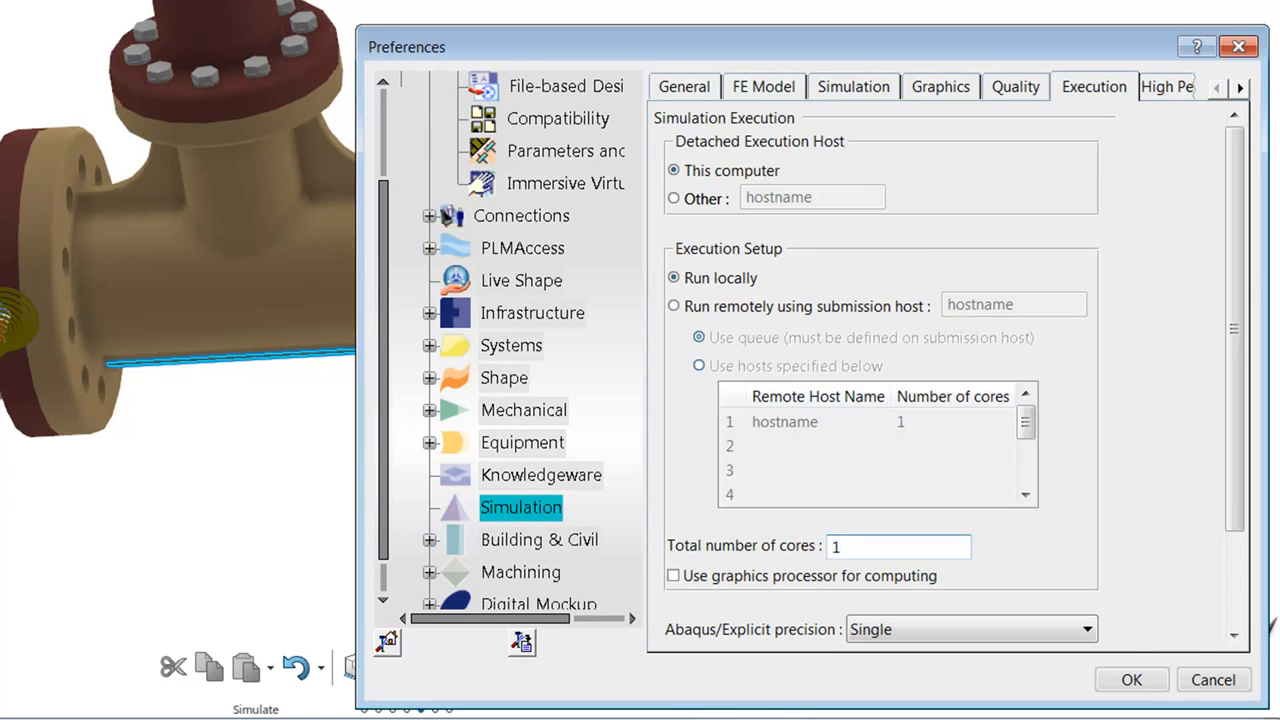
{"action": "double_click", "coordinate": [835, 546]}
{"action": "type", "text": "4"}
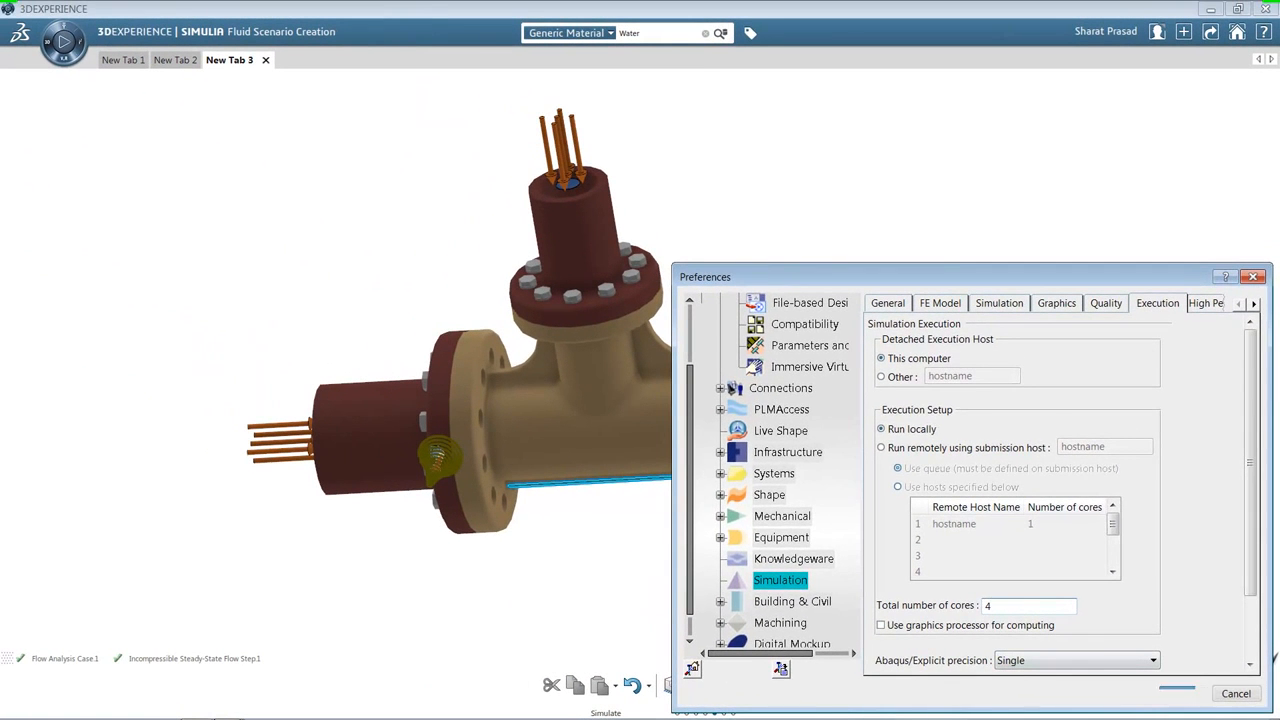
{"action": "key", "text": "Return"}
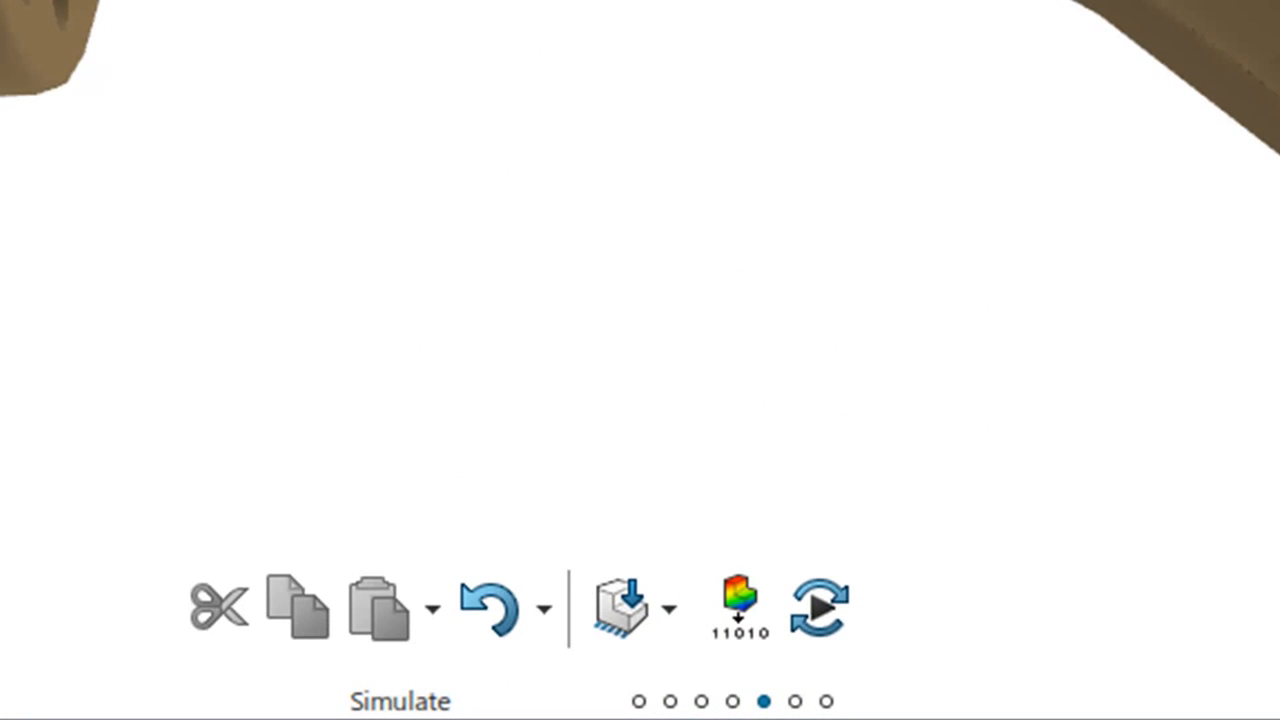
Run the flow simulation in Interactive execution mode using 4 cores
{"action": "left_click", "coordinate": [820, 608]}
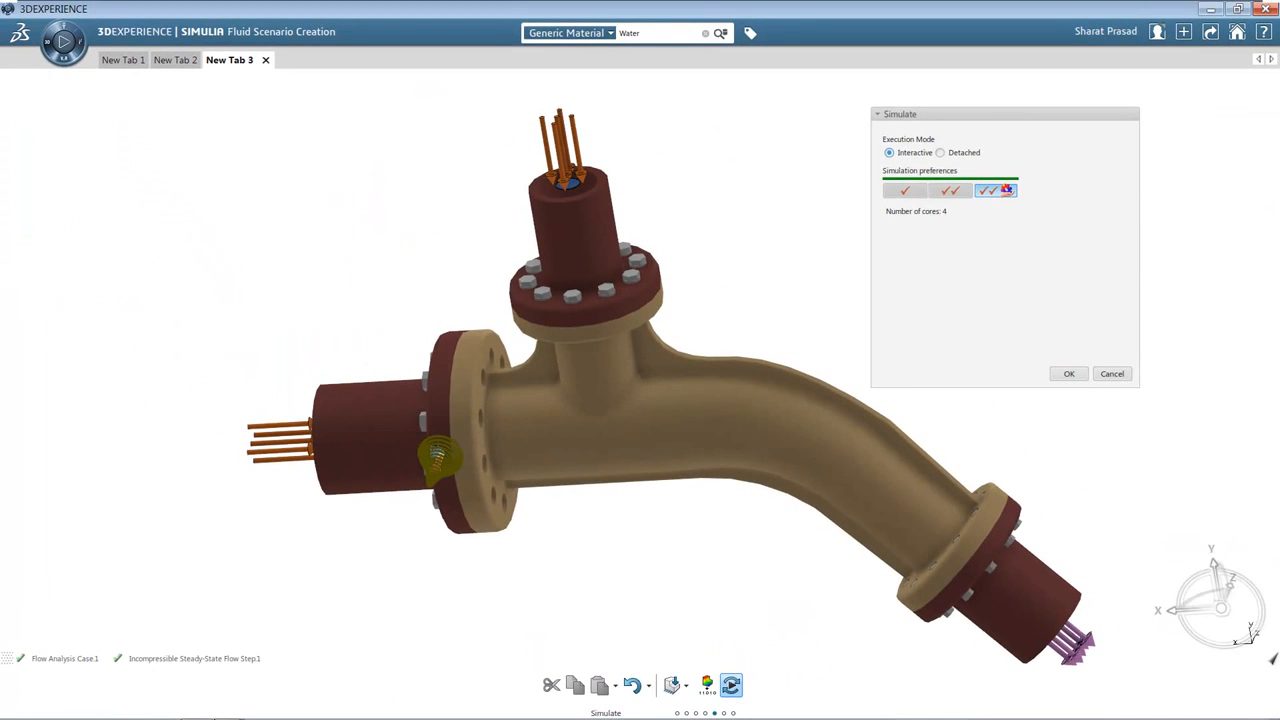
{"action": "mouse_move", "coordinate": [943, 212]}
{"action": "left_click", "coordinate": [1069, 374]}
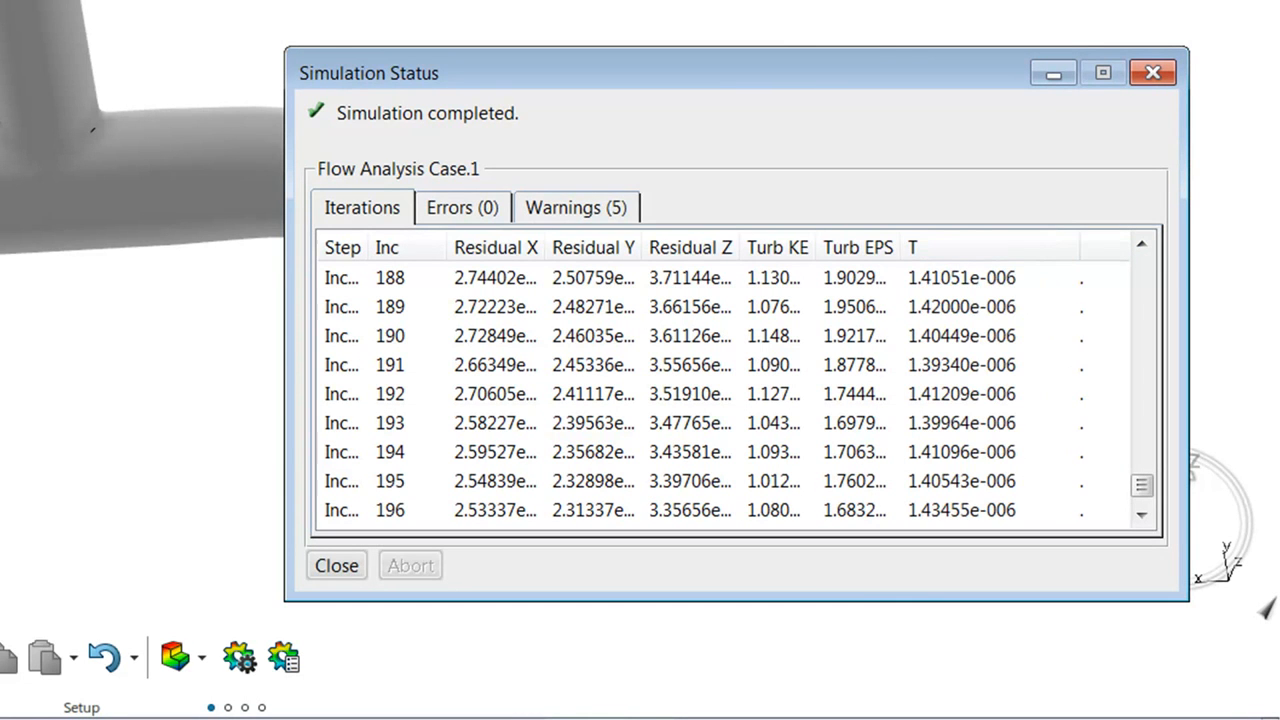
Examine the final increments' momentum, turbulence and temperature residuals in the Simulation Status, widening the truncated columns, and close it
{"action": "mouse_move", "coordinate": [1142, 485]}
{"action": "left_mouse_down"}
{"action": "mouse_move", "coordinate": [1142, 269]}
{"action": "mouse_move", "coordinate": [1142, 490]}
{"action": "left_mouse_up"}
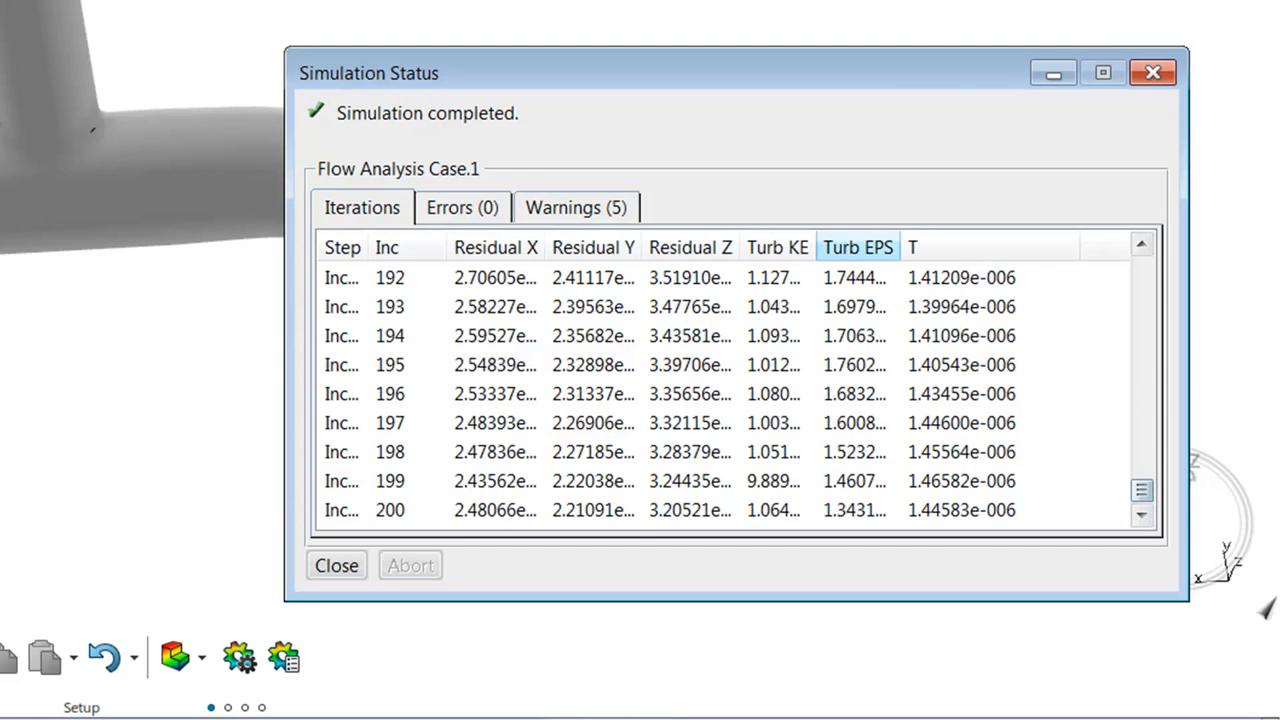
{"action": "left_click_drag", "start_coordinate": [900, 247], "coordinate": [970, 247]}
{"action": "mouse_move", "coordinate": [1142, 464]}
{"action": "left_mouse_down"}
{"action": "mouse_move", "coordinate": [1142, 269]}
{"action": "mouse_move", "coordinate": [1142, 464]}
{"action": "left_mouse_up"}
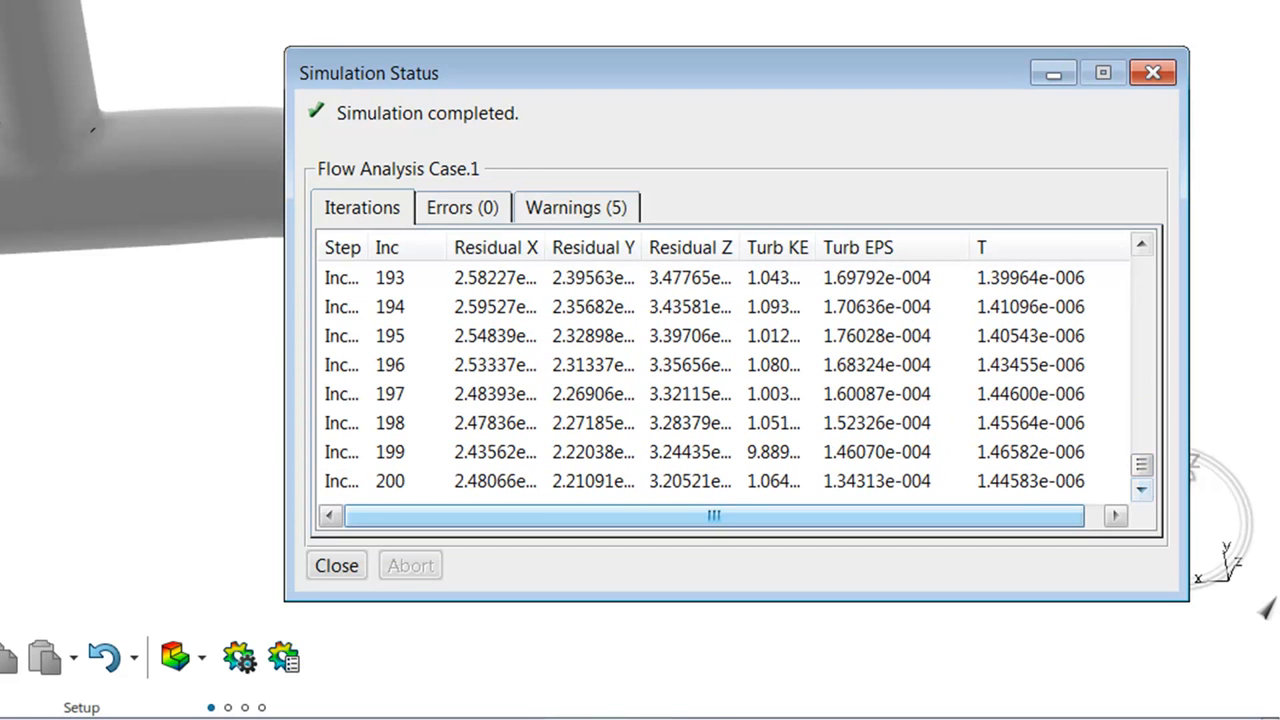
{"action": "double_click", "coordinate": [817, 247]}
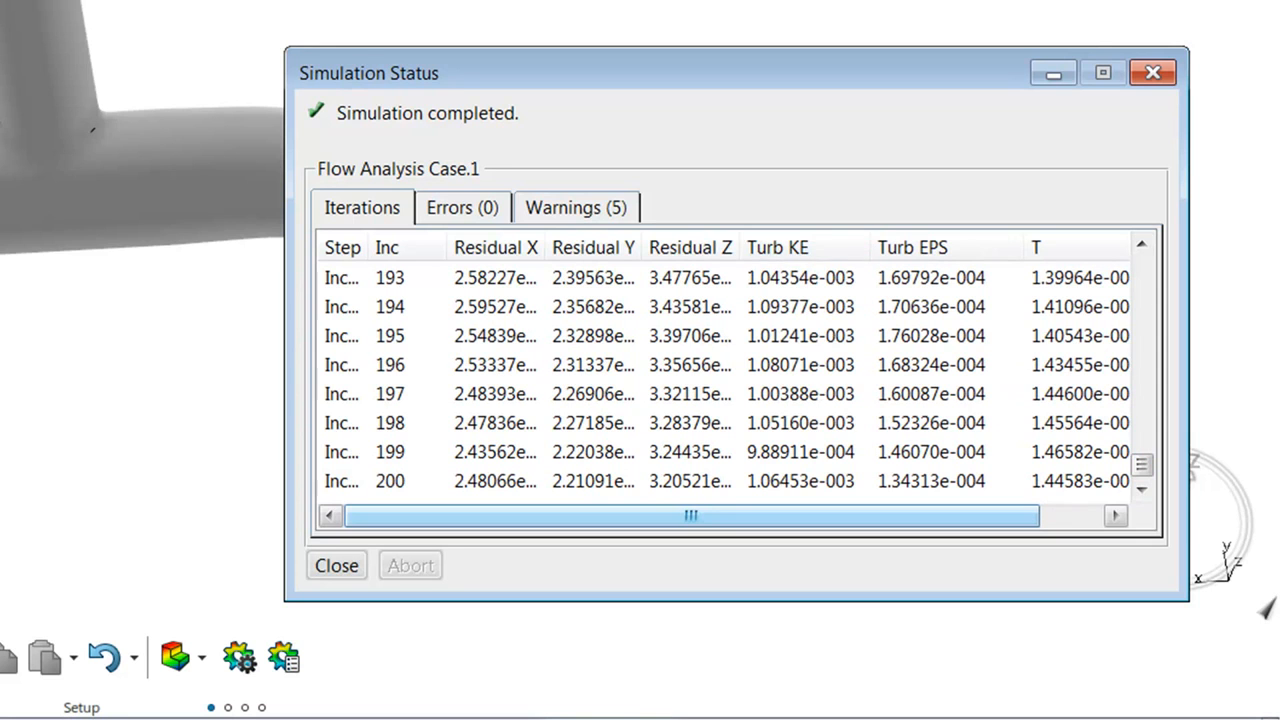
{"action": "double_click", "coordinate": [741, 247]}
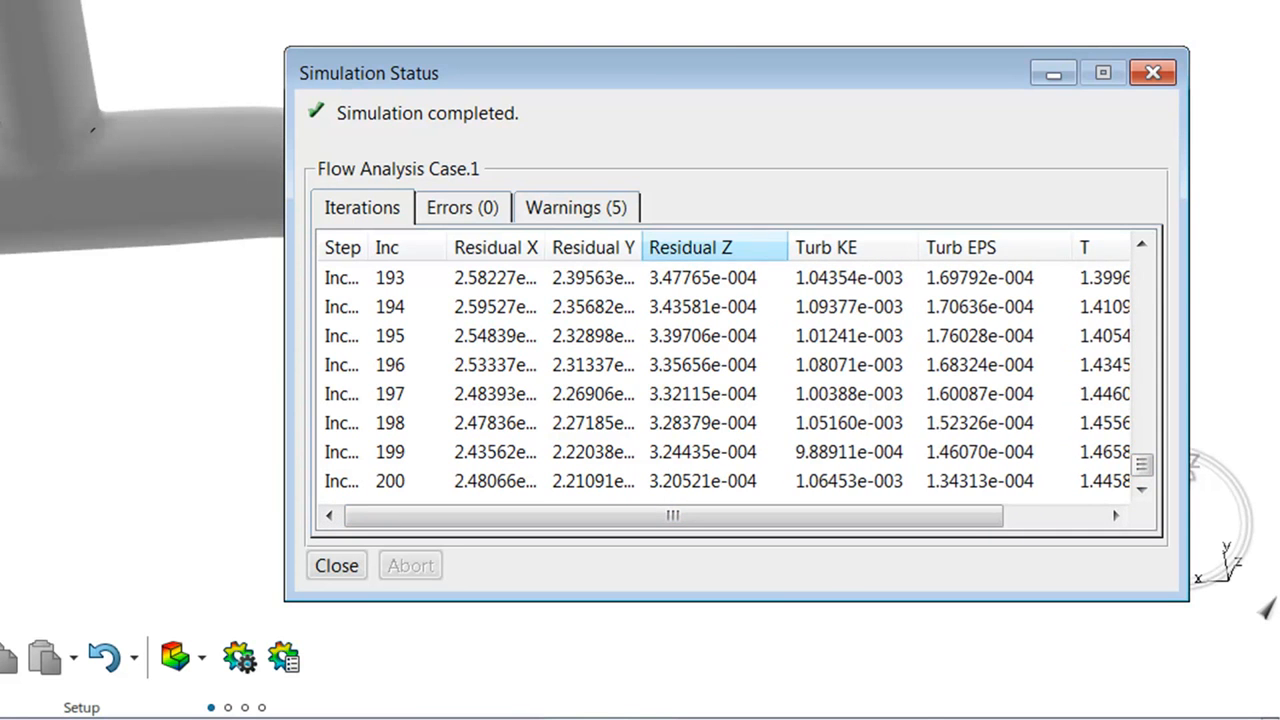
{"action": "double_click", "coordinate": [642, 247]}
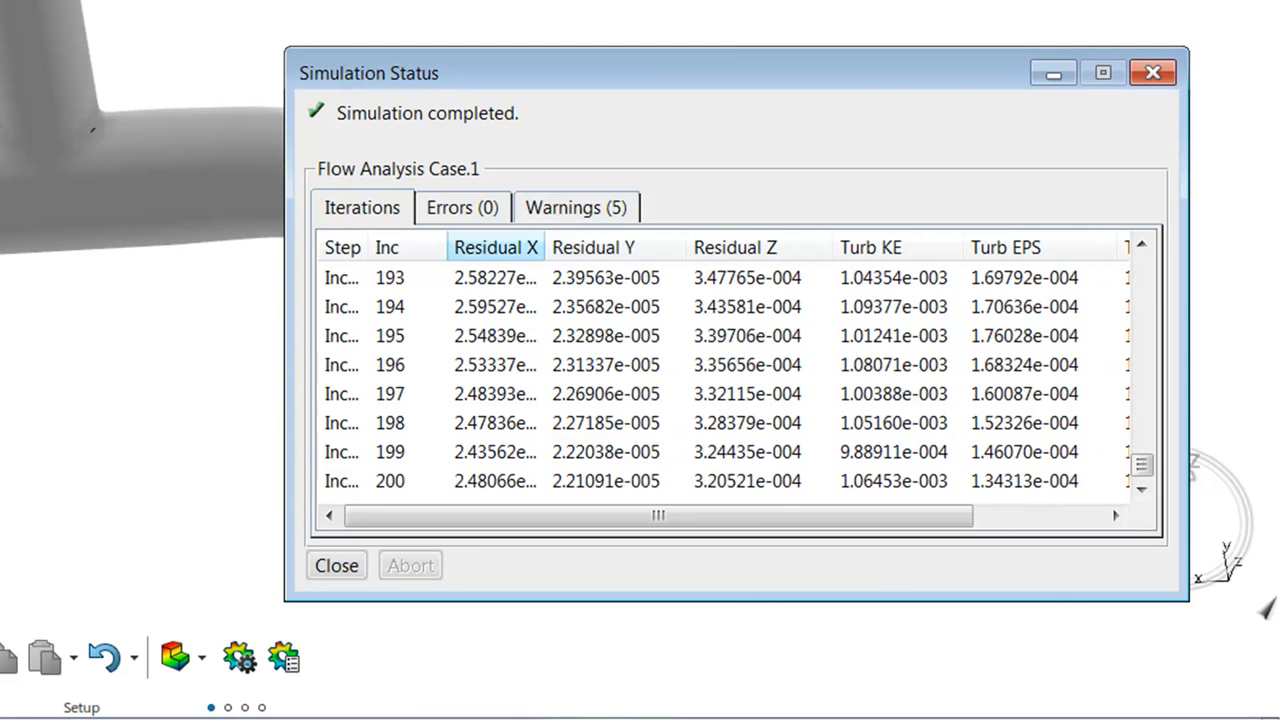
{"action": "double_click", "coordinate": [546, 247]}
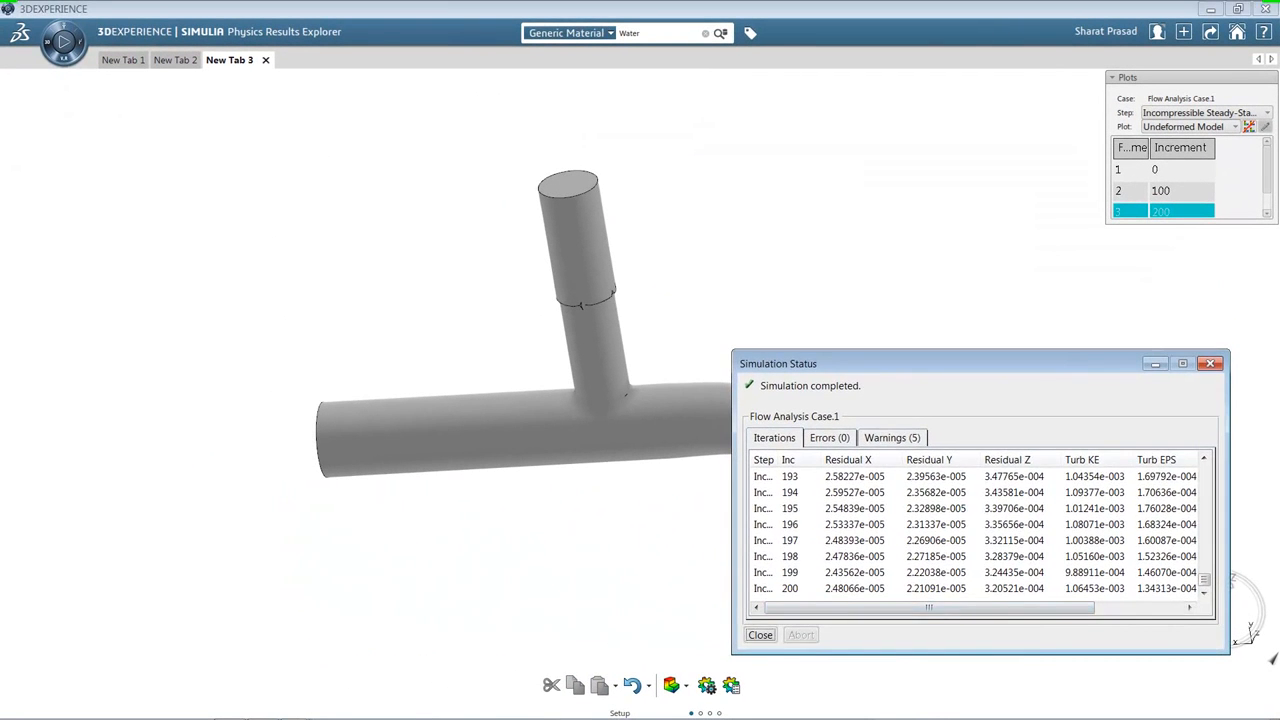
{"action": "left_click", "coordinate": [760, 635]}
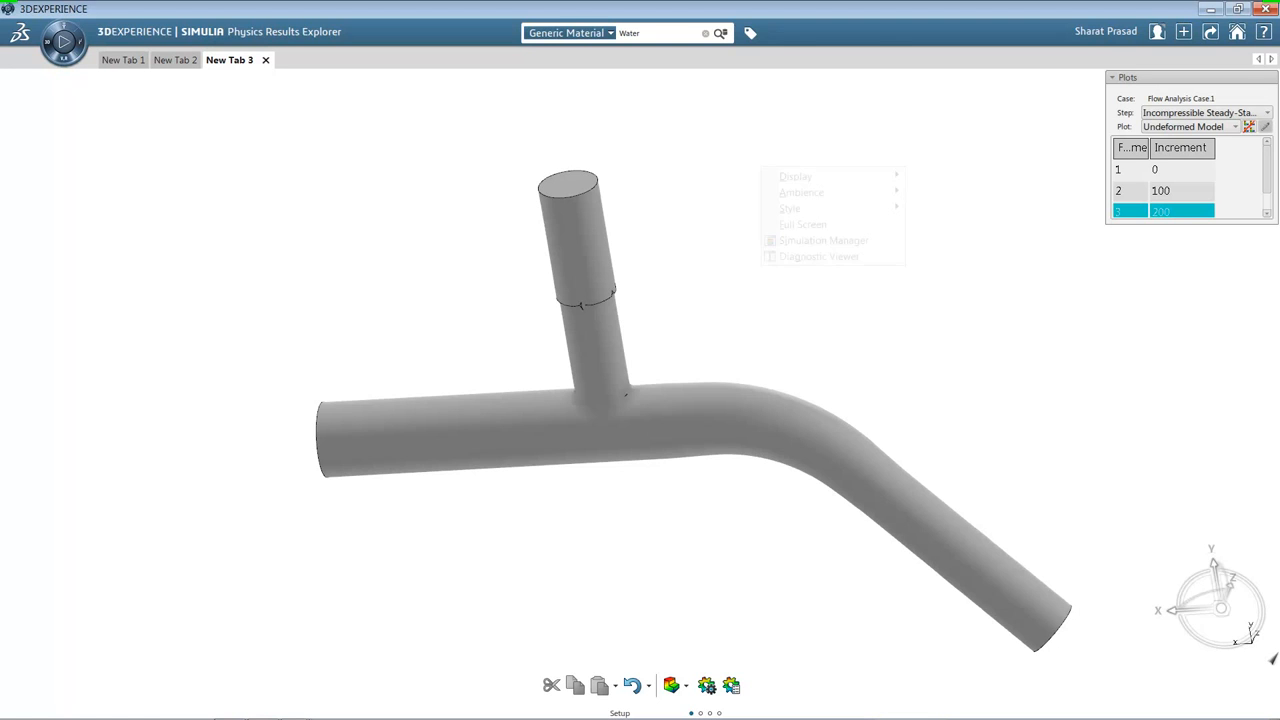
Open the Diagnostic Viewer to check the messages of the flow analysis case
{"action": "right_click", "coordinate": [762, 166]}
{"action": "mouse_move", "coordinate": [800, 176]}
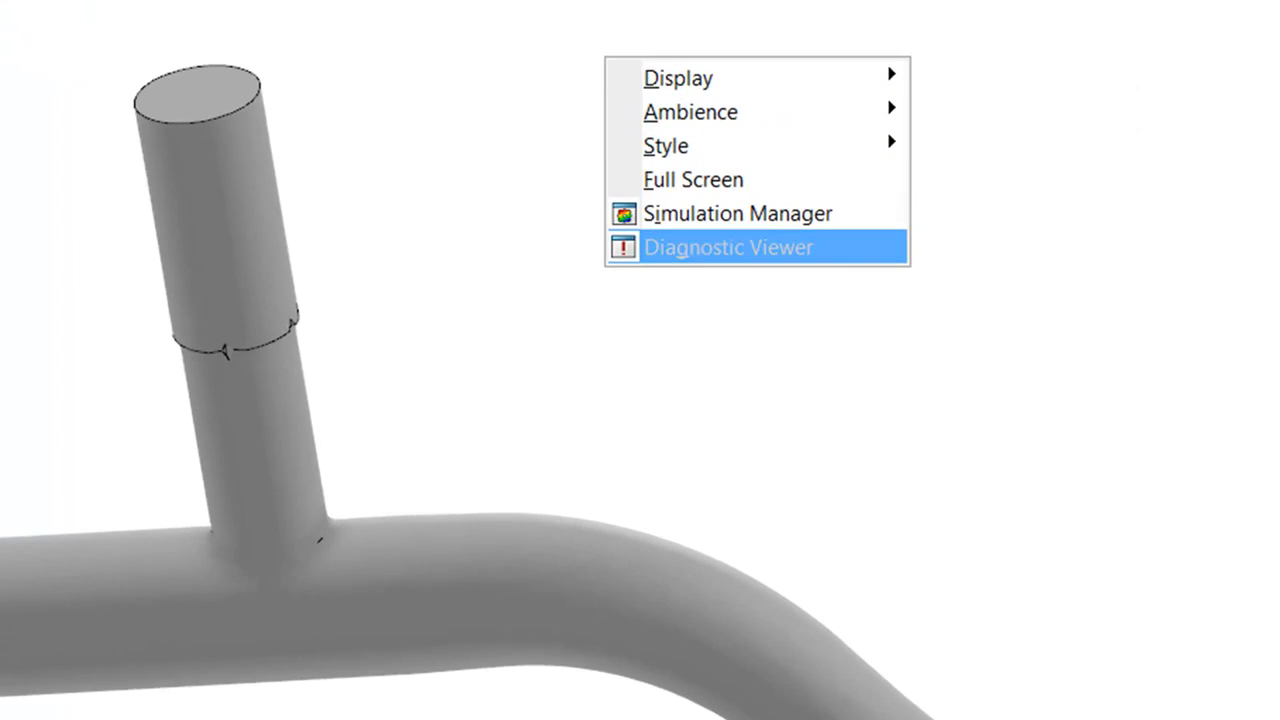
{"action": "left_click", "coordinate": [728, 247]}
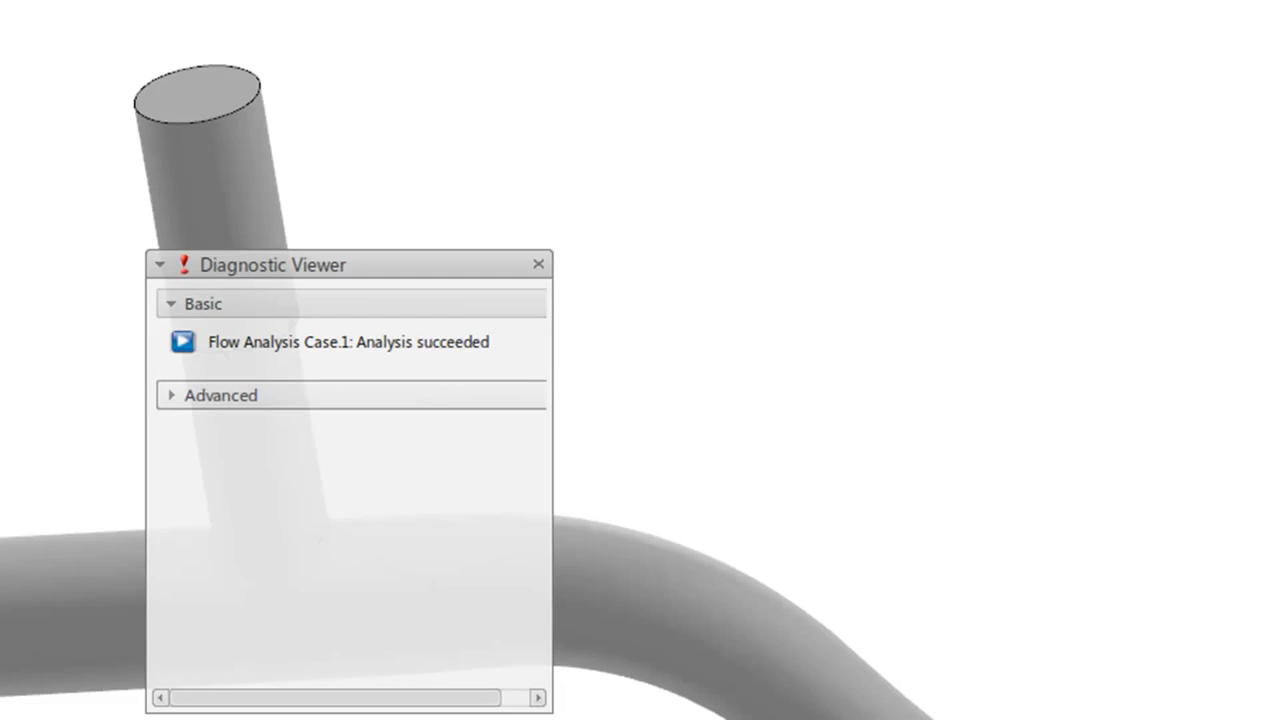
Examine the advanced diagnostics section of the flow analysis case and close the Diagnostic Viewer
{"action": "left_click", "coordinate": [220, 395]}
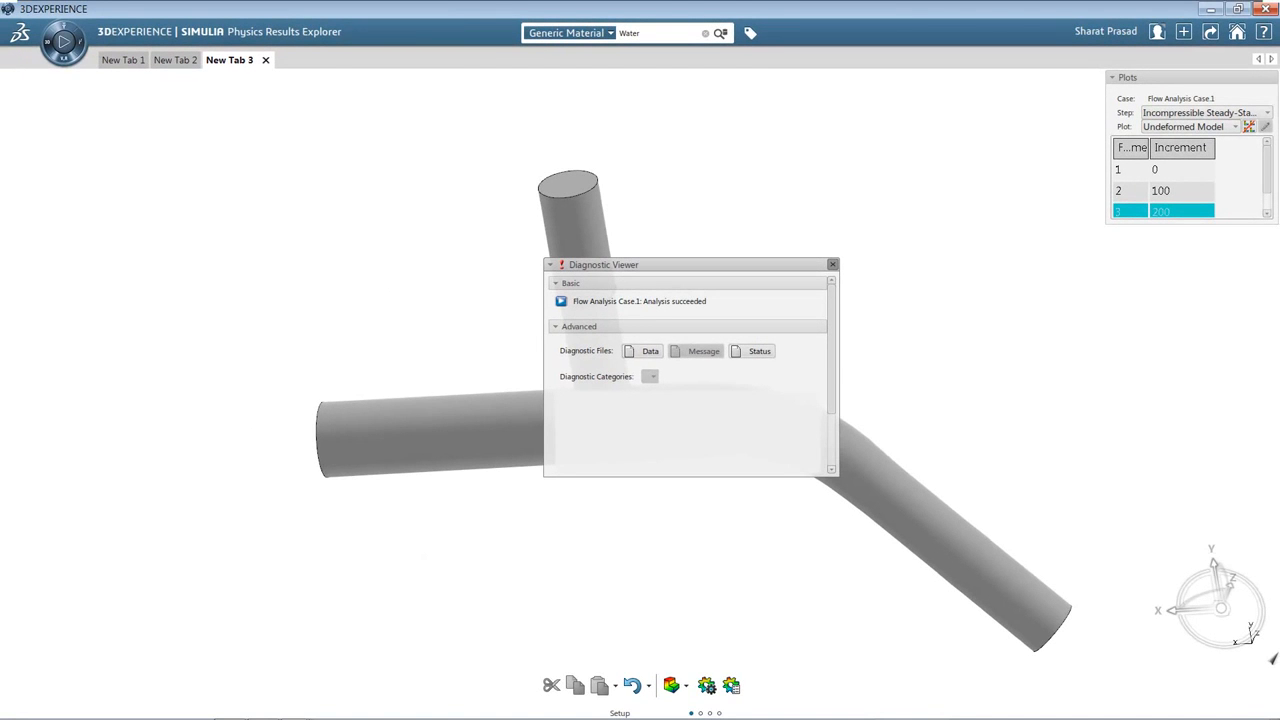
{"action": "left_click", "coordinate": [832, 264]}
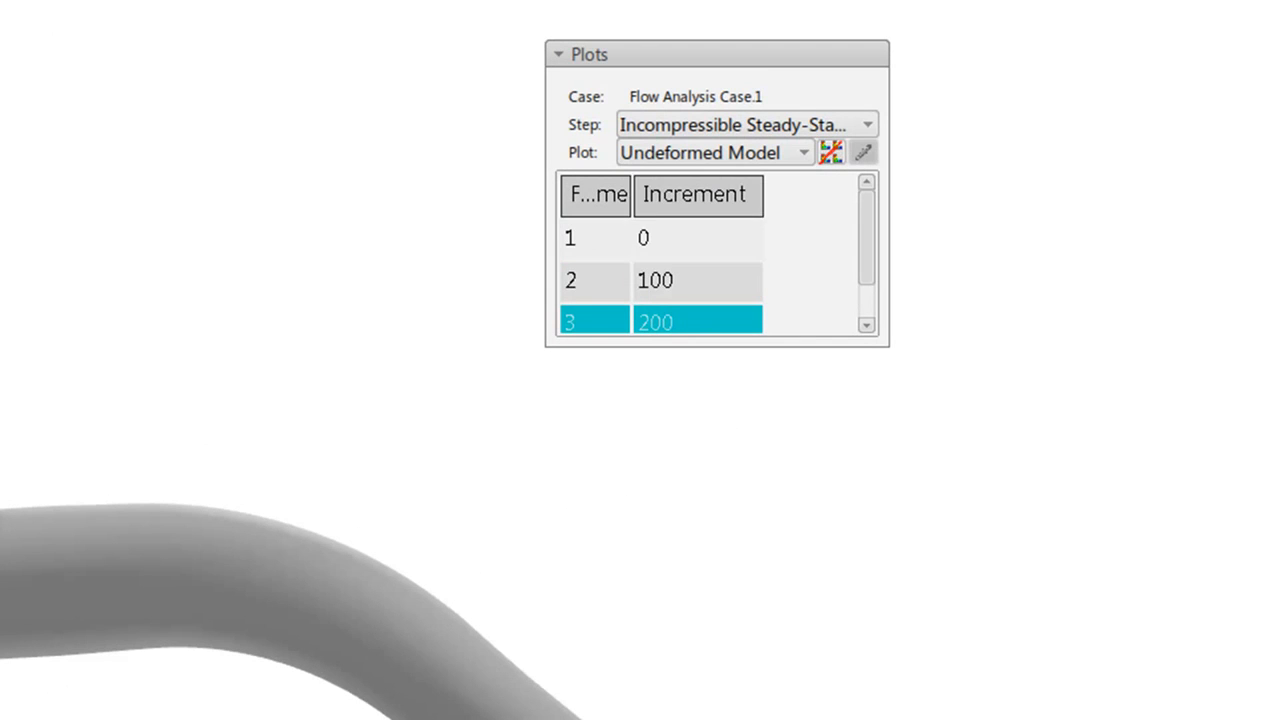
Review the available plots and frames, display the Pressure.1 plot for frame 3, and view the pipe from another angle
{"action": "left_click", "coordinate": [804, 152]}
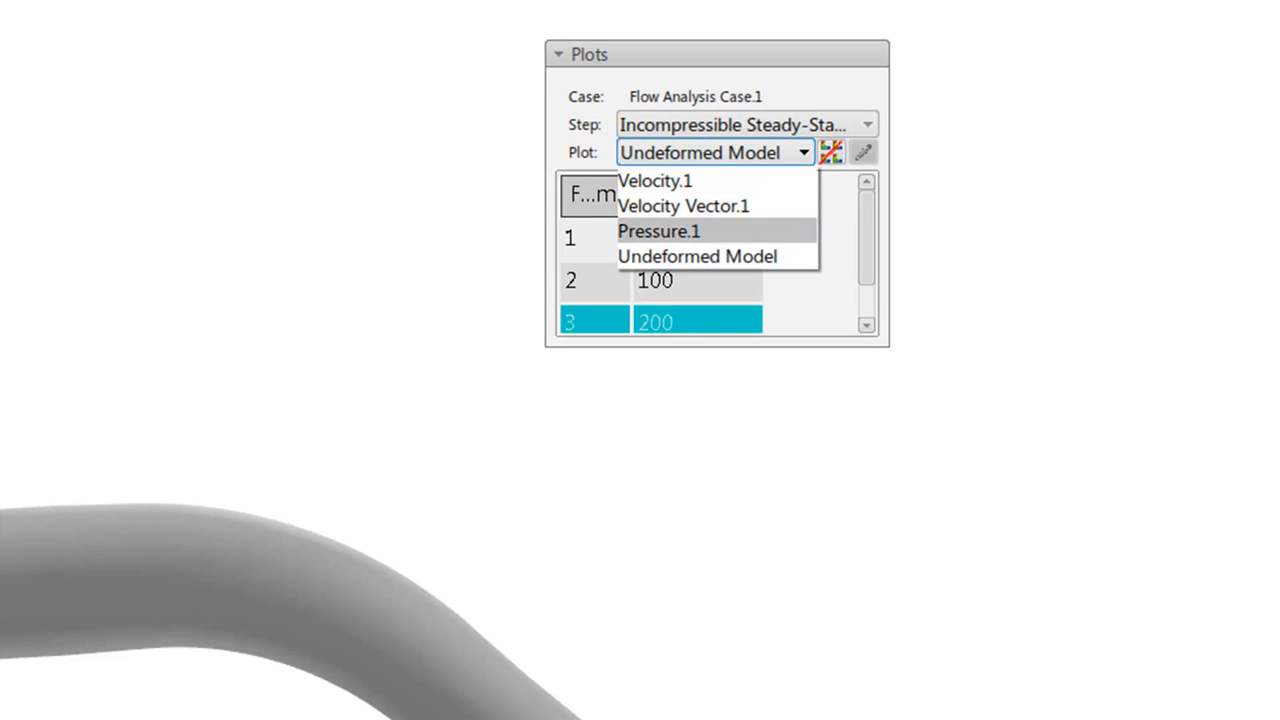
{"action": "key", "text": "Escape"}
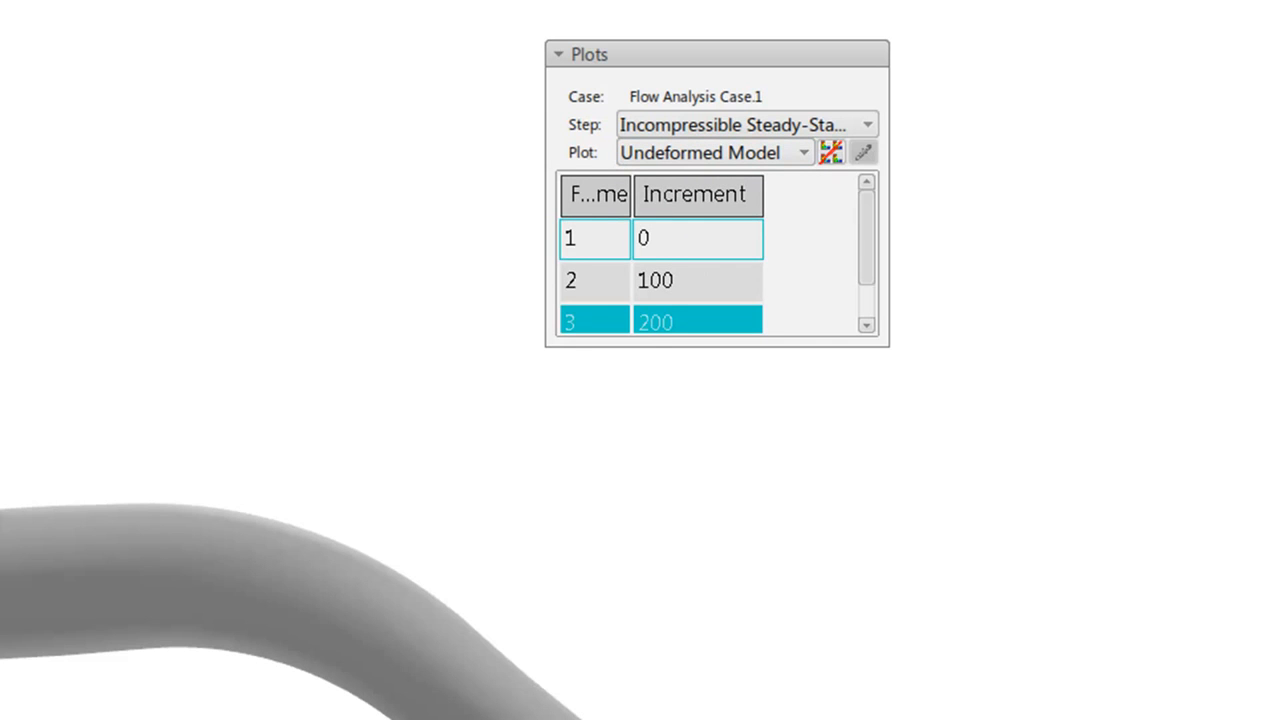
{"action": "scroll", "coordinate": [660, 280], "scroll_direction": "down", "scroll_amount": 1}
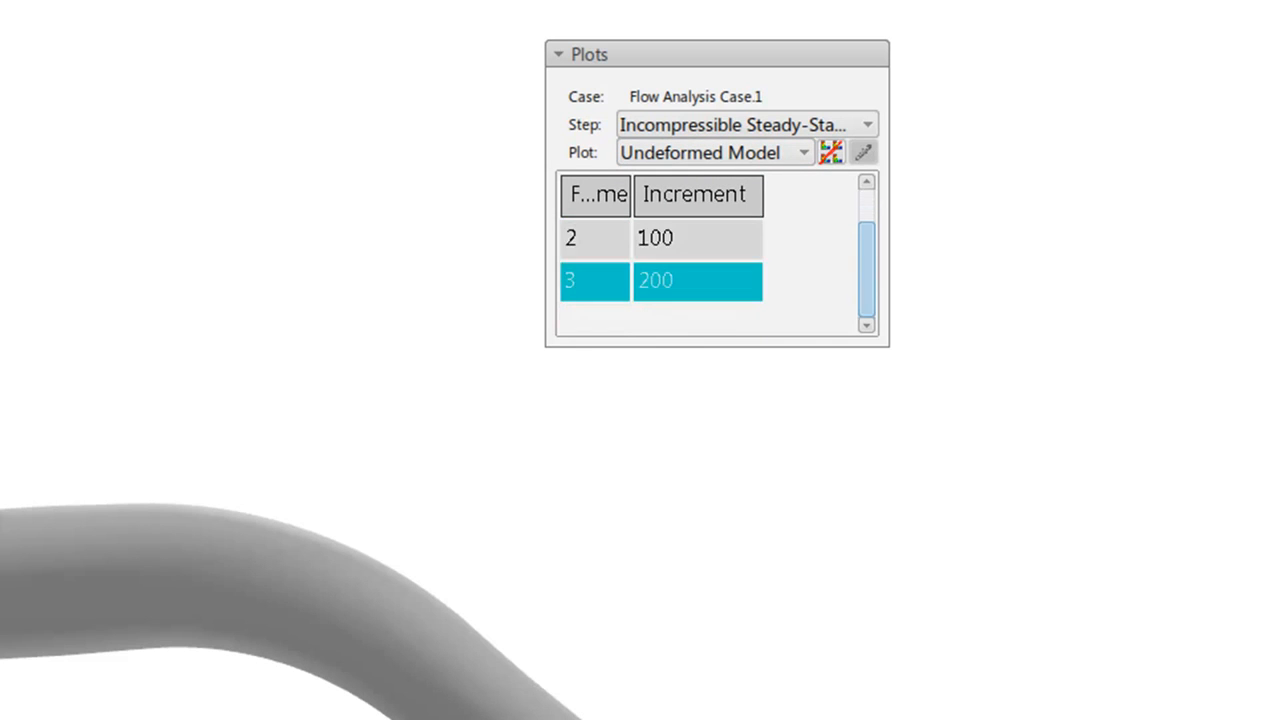
{"action": "scroll", "coordinate": [660, 280], "scroll_direction": "up", "scroll_amount": 1}
{"action": "key", "text": "shift+Tab"}
{"action": "key", "text": "alt+Down"}
{"action": "key", "text": "Up"}
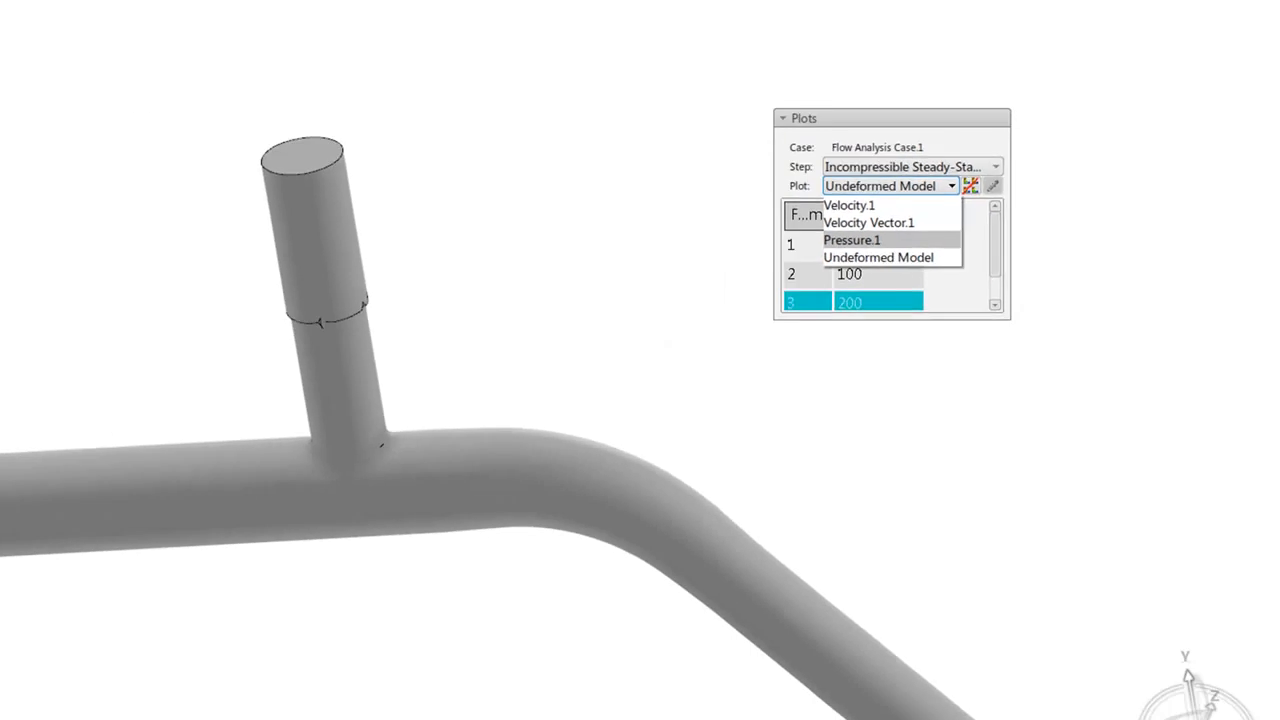
{"action": "key", "text": "Return"}
{"action": "middle_click_drag", "start_coordinate": [640, 400], "coordinate": [680, 455]}
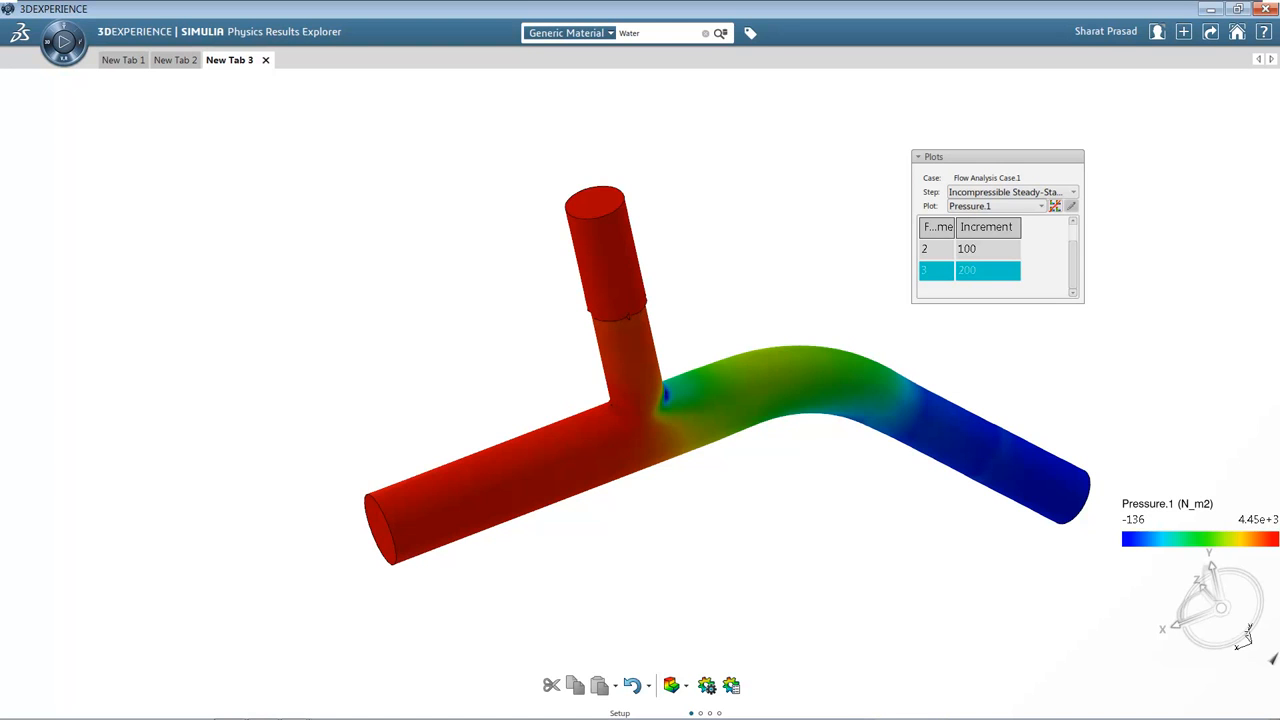
Turn on iso-contours for the Pressure.1 plot in its legend options and close them
{"action": "right_click", "coordinate": [1133, 539]}
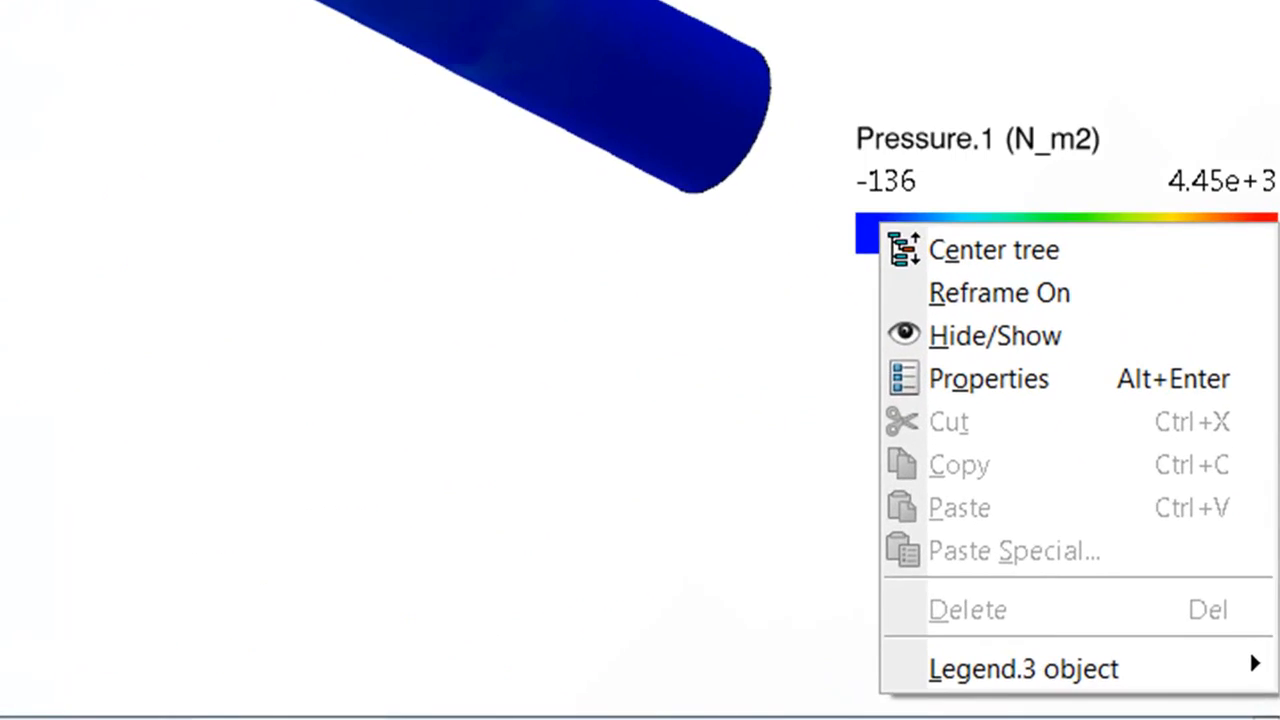
{"action": "mouse_move", "coordinate": [1023, 668]}
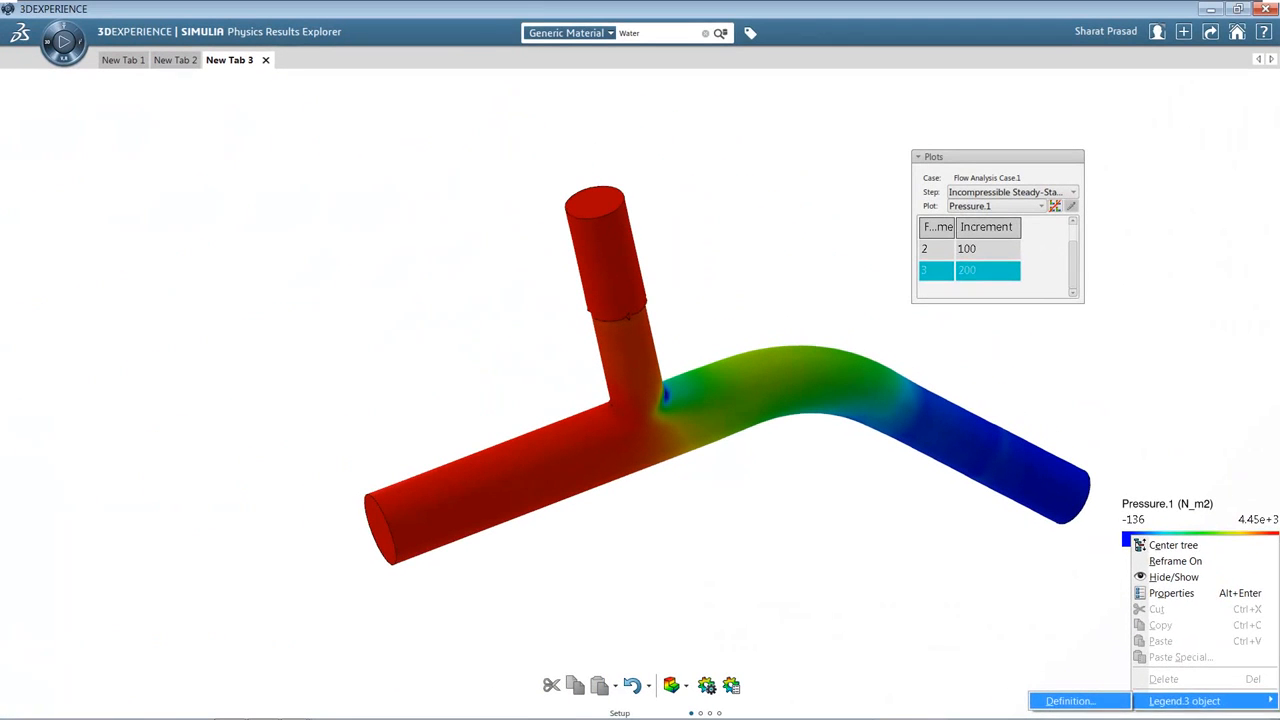
{"action": "left_click", "coordinate": [1070, 701]}
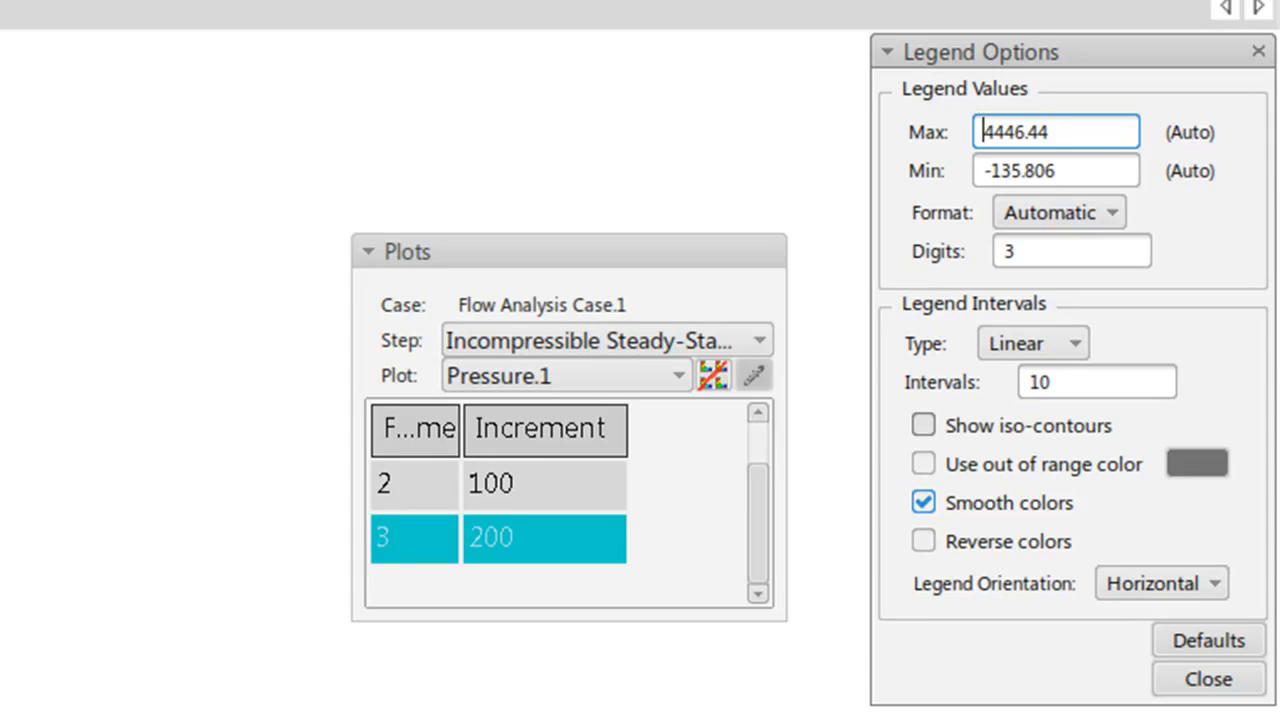
{"action": "left_click", "coordinate": [924, 425]}
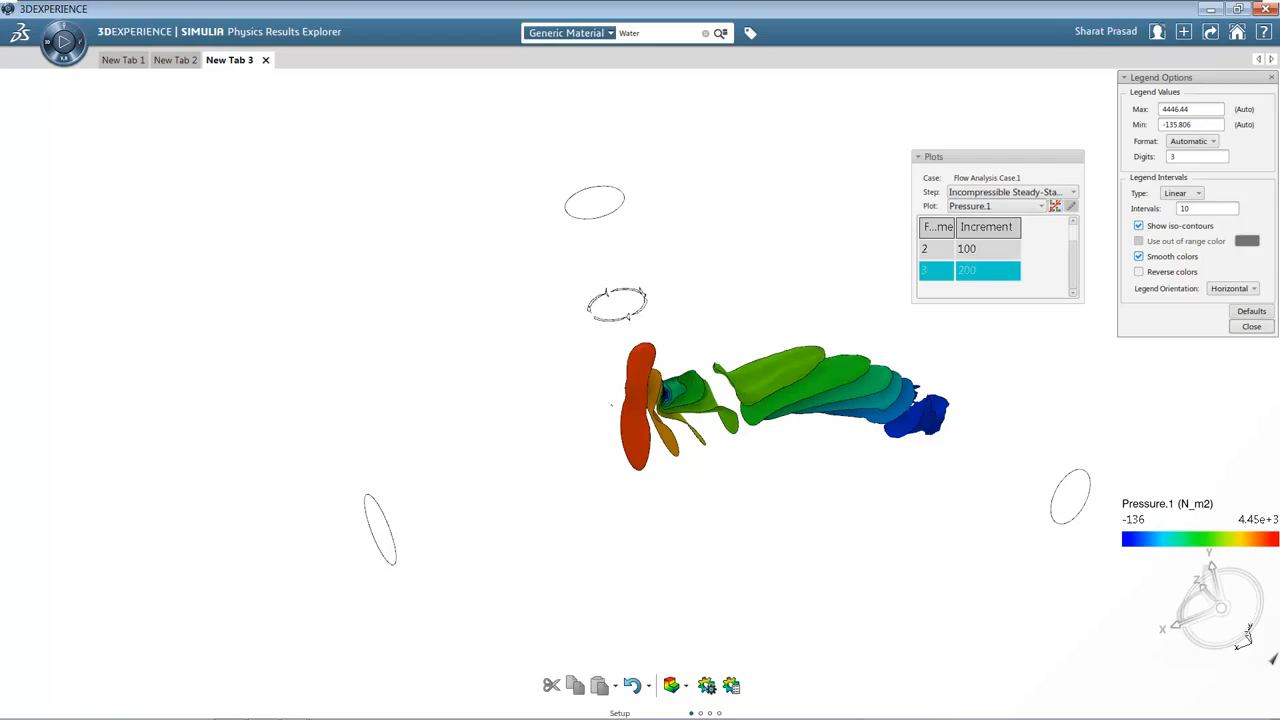
{"action": "left_click", "coordinate": [1251, 326]}
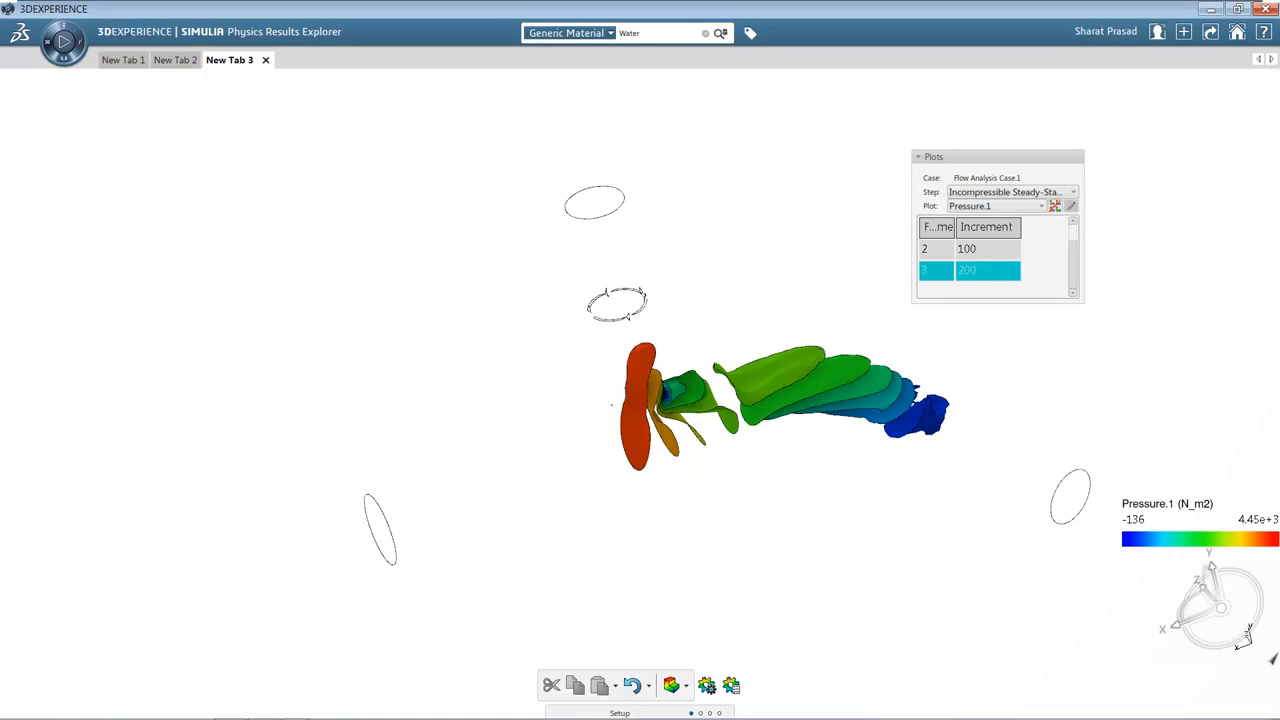
In the Rendering Settings, show the geometry of Pipe Assembly V1 WPD and its children at maximum material translucency
{"action": "left_click", "coordinate": [701, 713]}
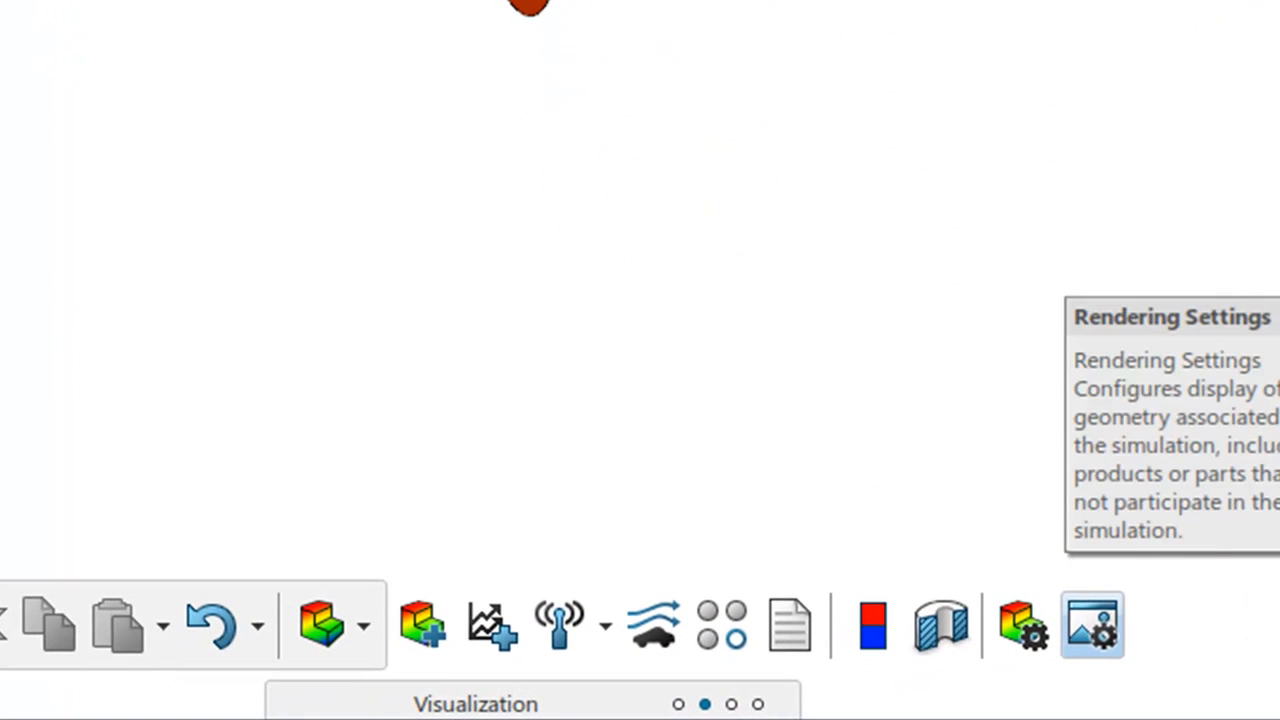
{"action": "left_click", "coordinate": [1092, 625]}
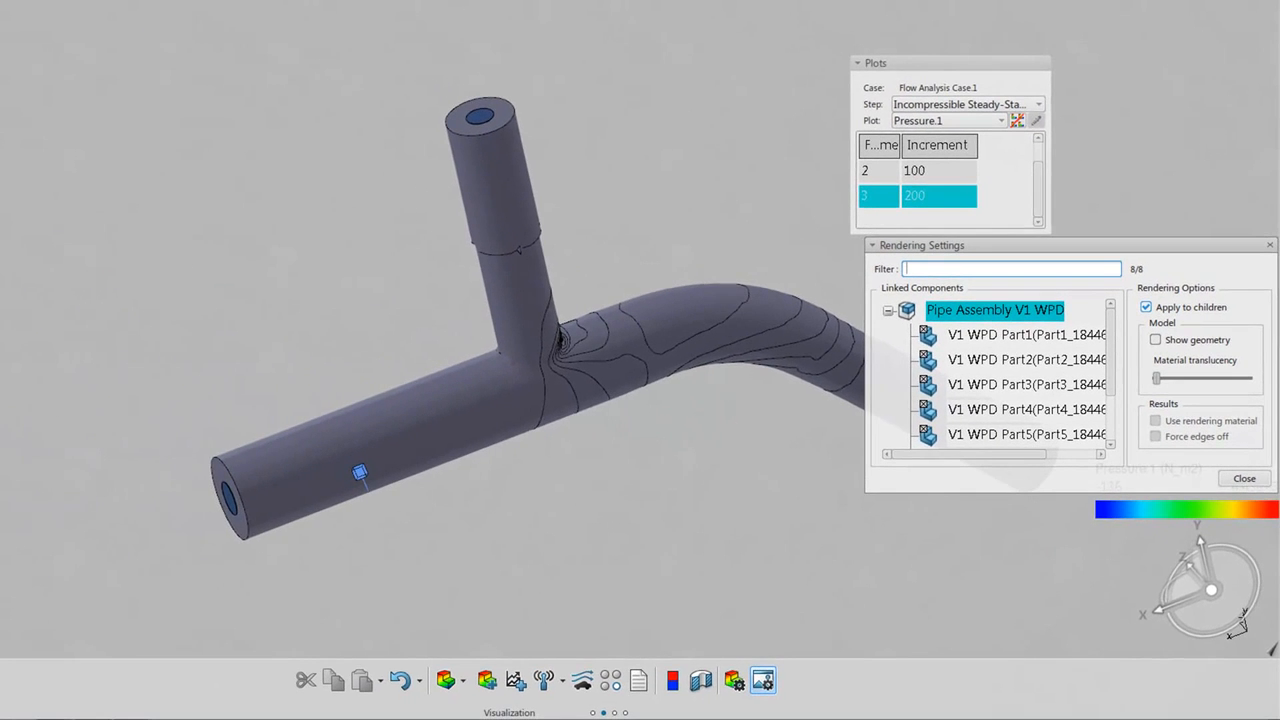
{"action": "left_click", "coordinate": [1064, 294]}
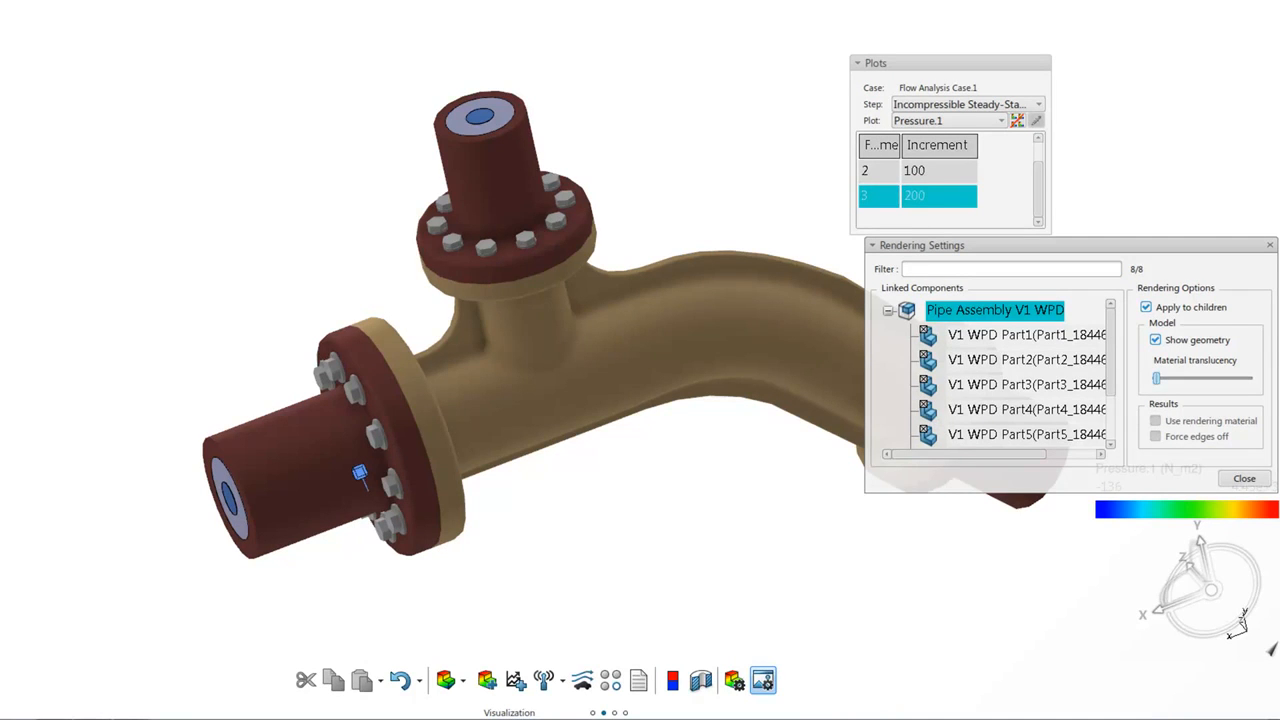
{"action": "left_click_drag", "start_coordinate": [1156, 378], "coordinate": [1248, 378]}
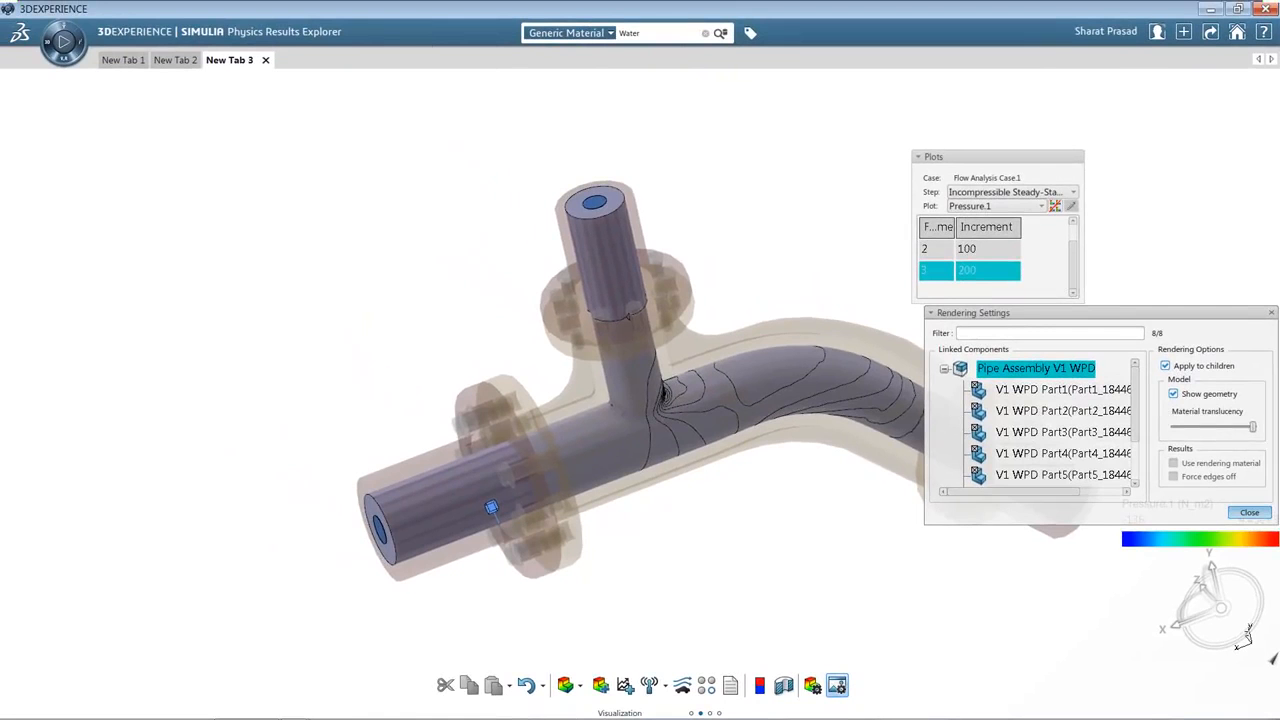
{"action": "left_click", "coordinate": [1249, 512]}
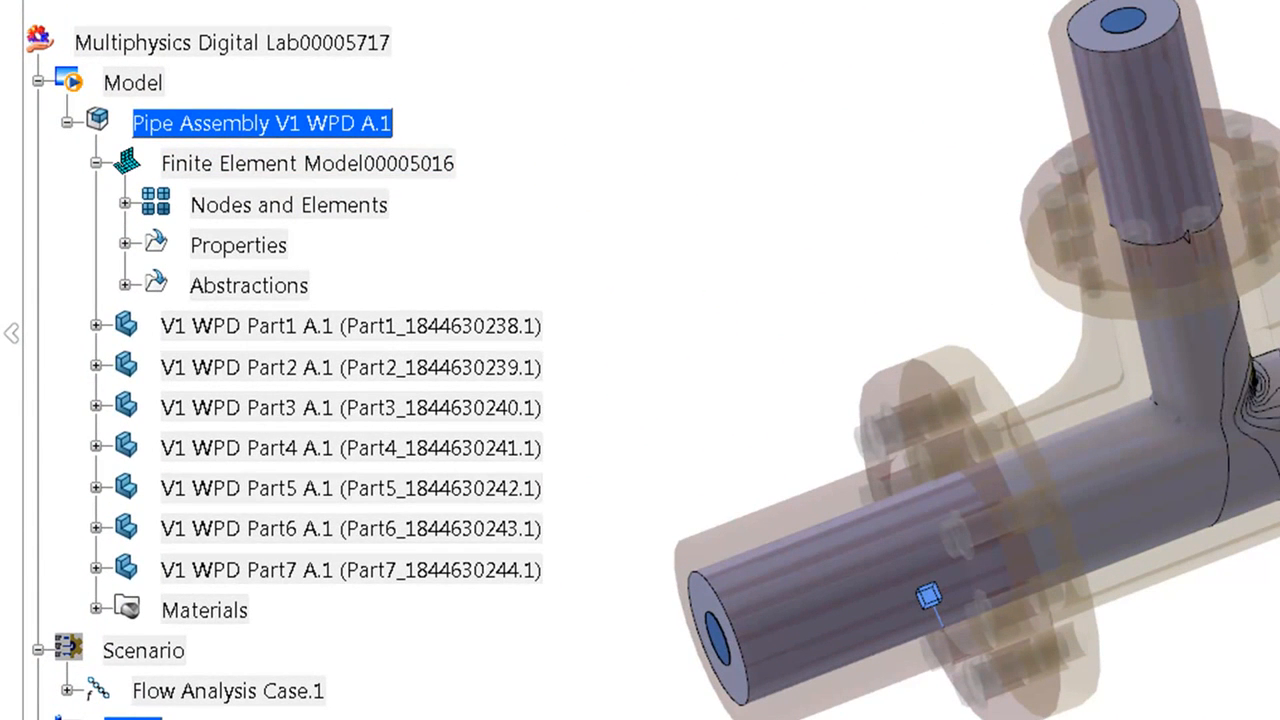
Hide the finite element model's Nodes and Elements so only the pressure iso-surfaces show inside the translucent pipe
{"action": "right_click", "coordinate": [334, 208]}
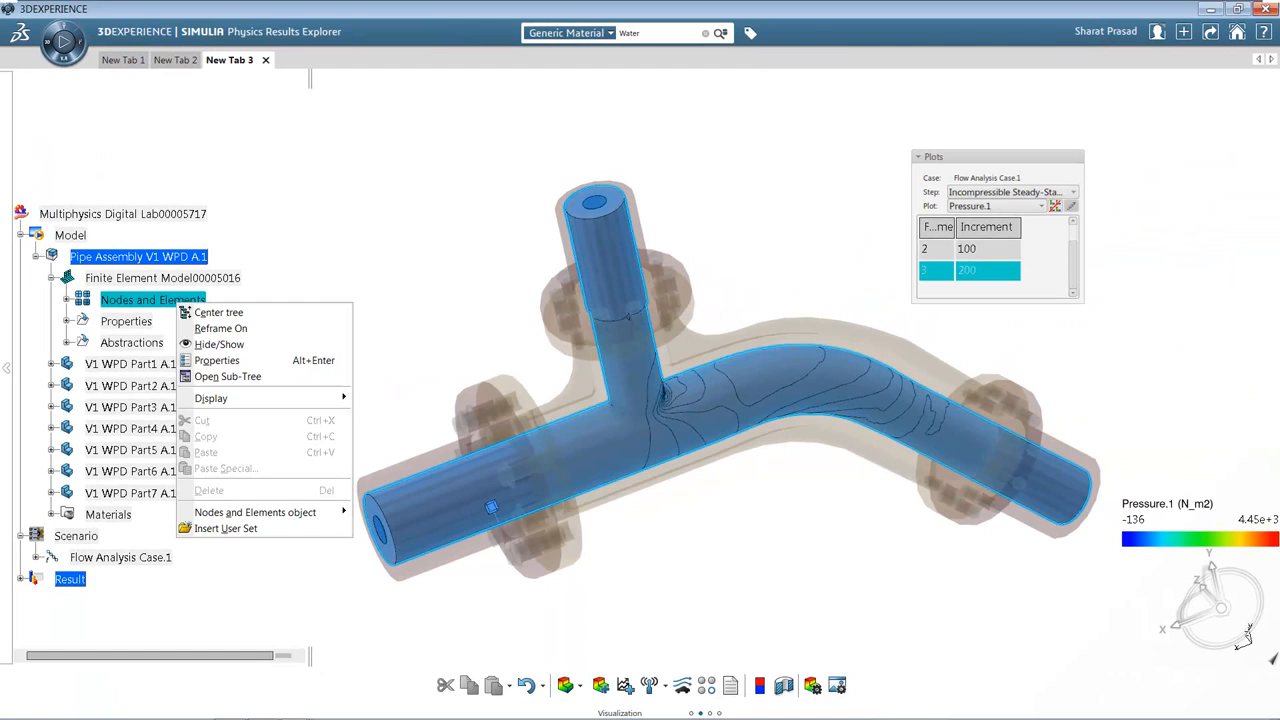
{"action": "left_click", "coordinate": [219, 344]}
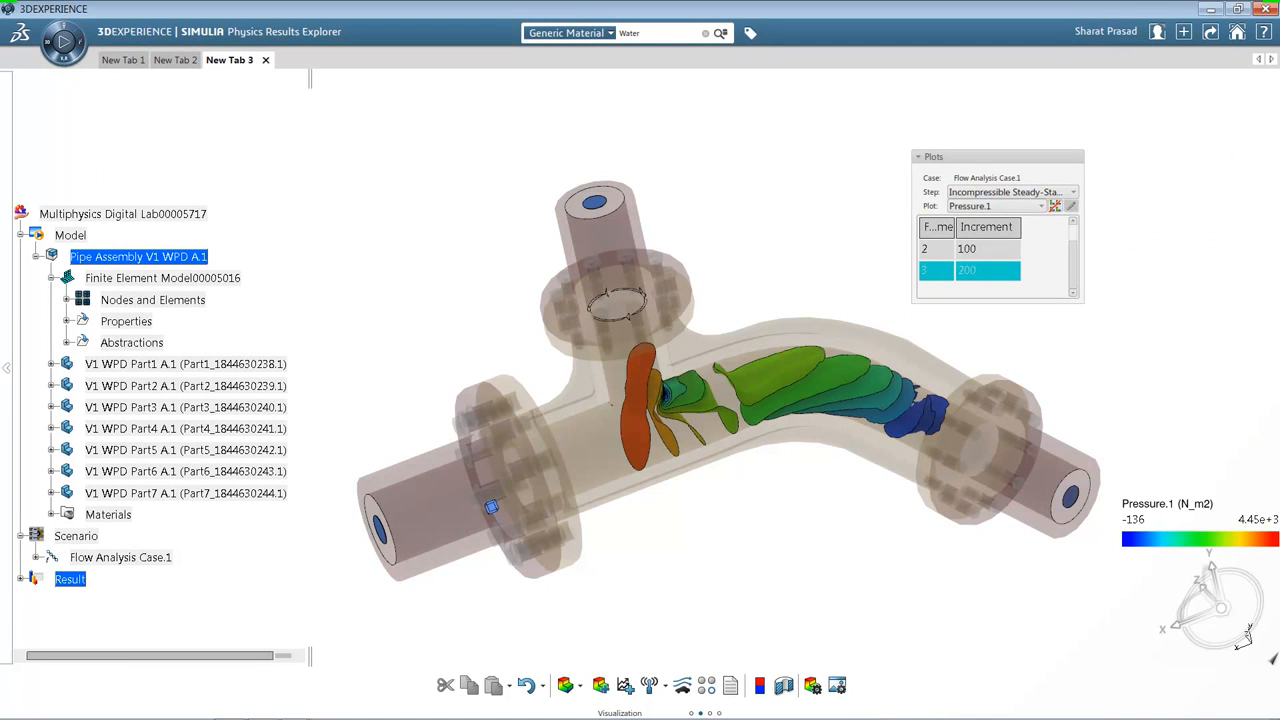
{"action": "key", "text": "F3"}
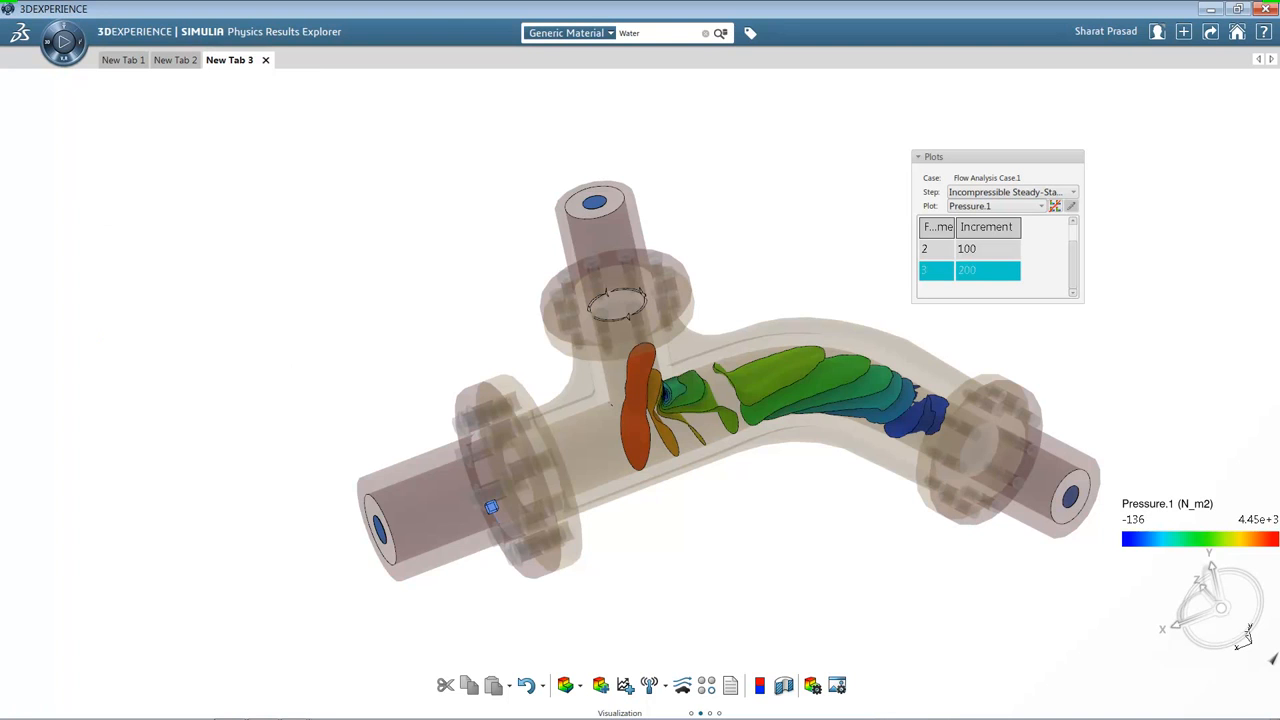
Hide the finite element model's Abstractions to clear them from the pipe openings
{"action": "right_click", "coordinate": [381, 265]}
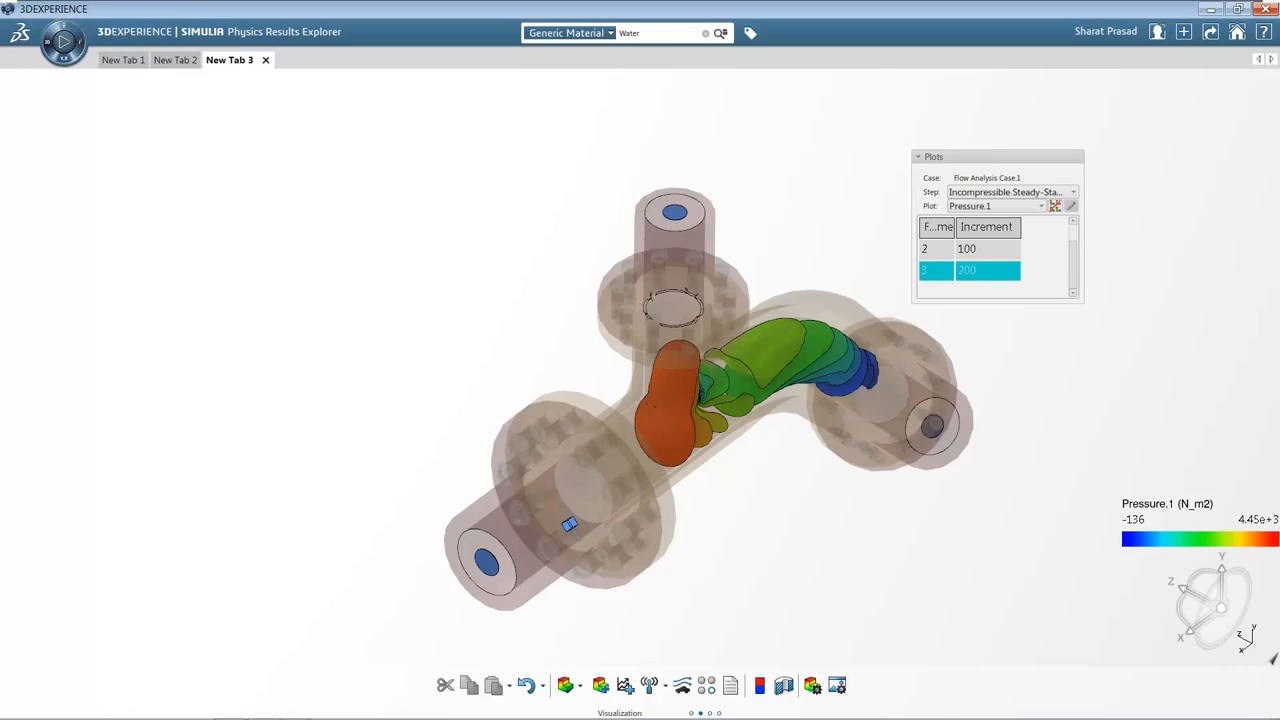
{"action": "key", "text": "F3"}
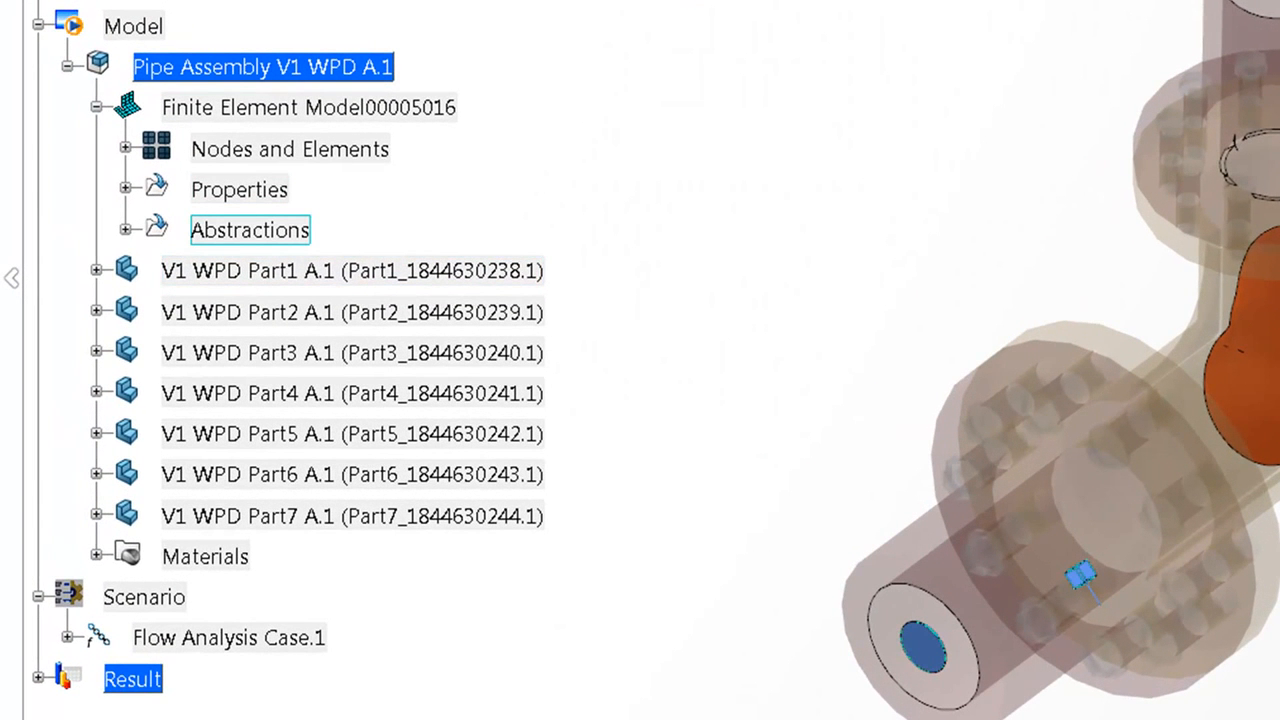
{"action": "right_click", "coordinate": [260, 236]}
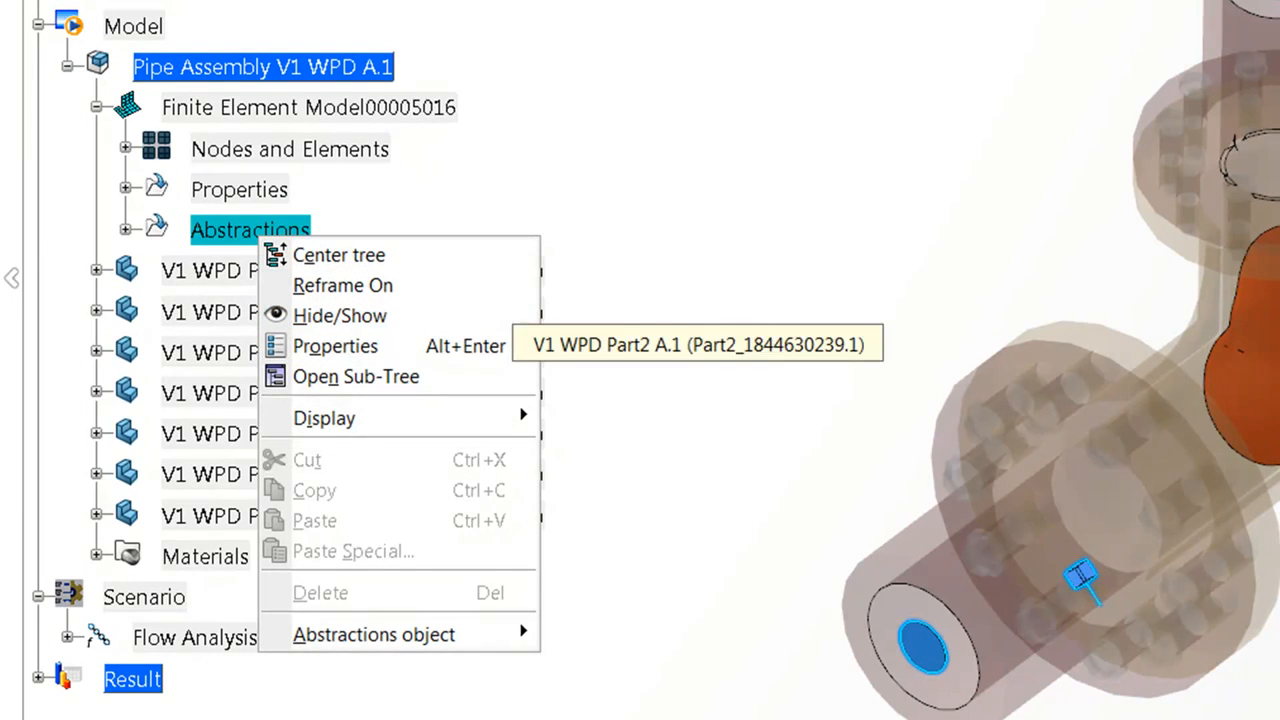
{"action": "key", "text": "Escape"}
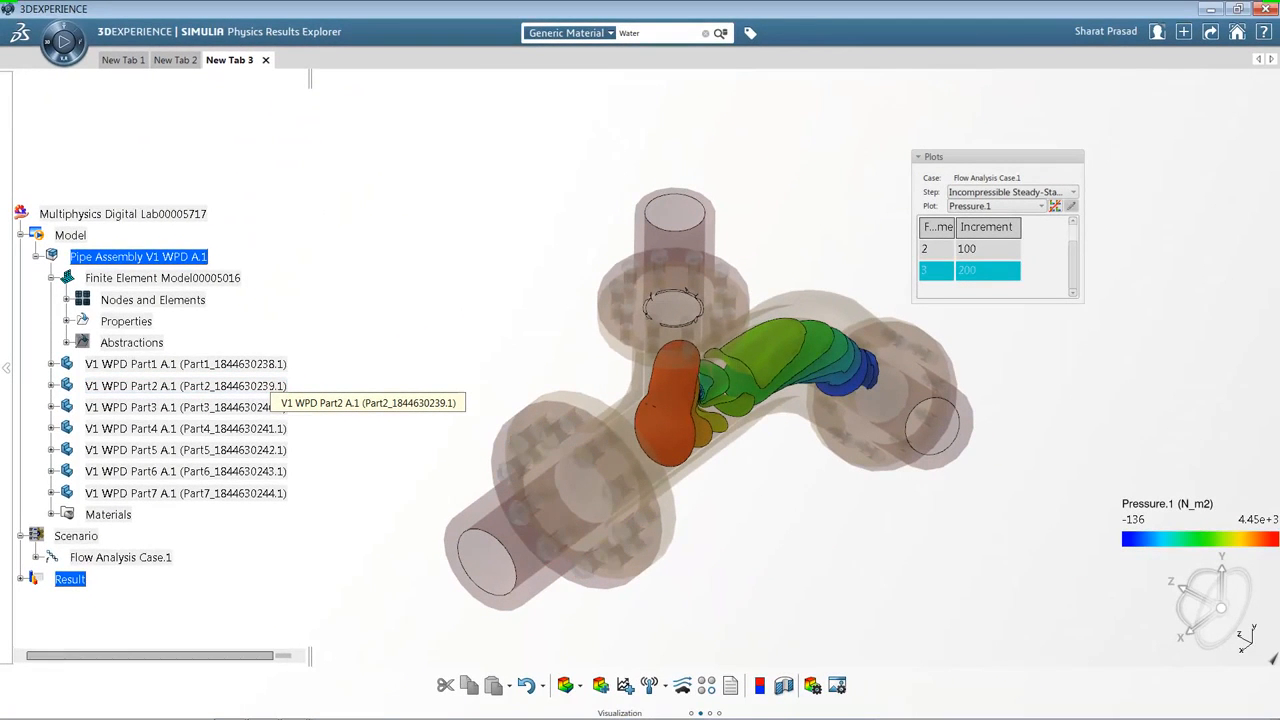
{"action": "key", "text": "F3"}
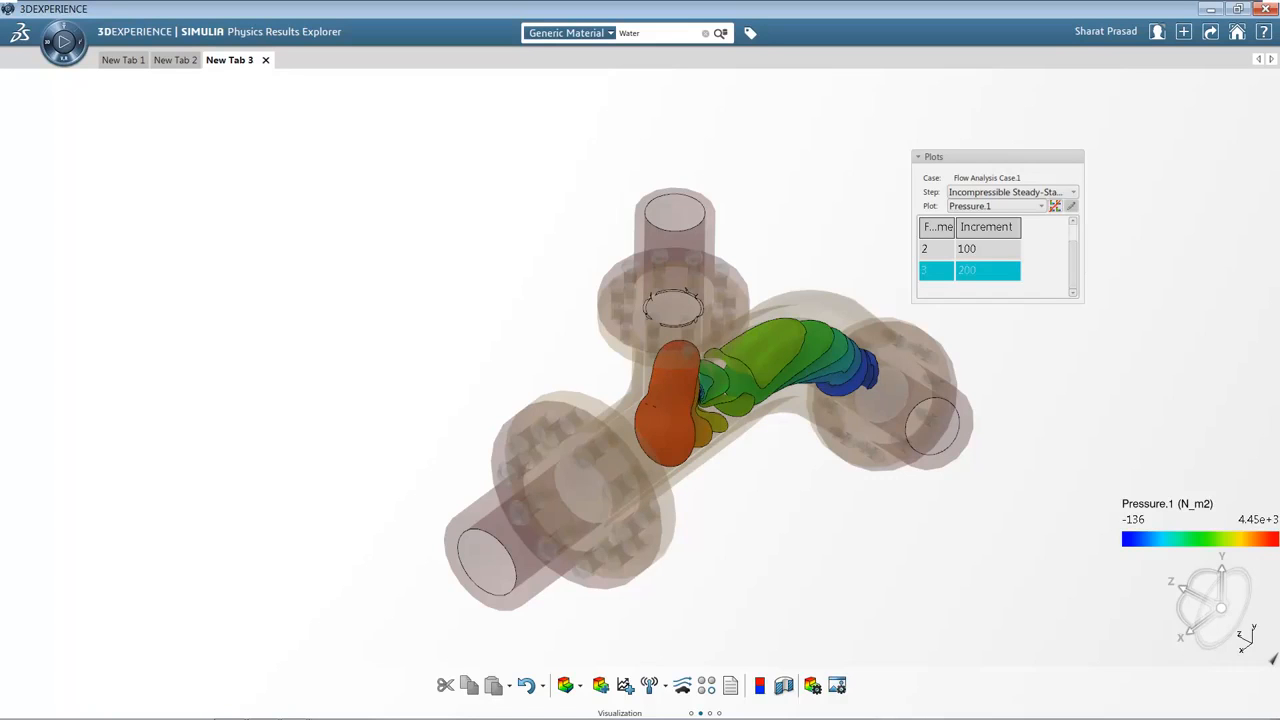
Switch the displayed result to the Velocity Vector.1 plot
{"action": "left_click", "coordinate": [1041, 206]}
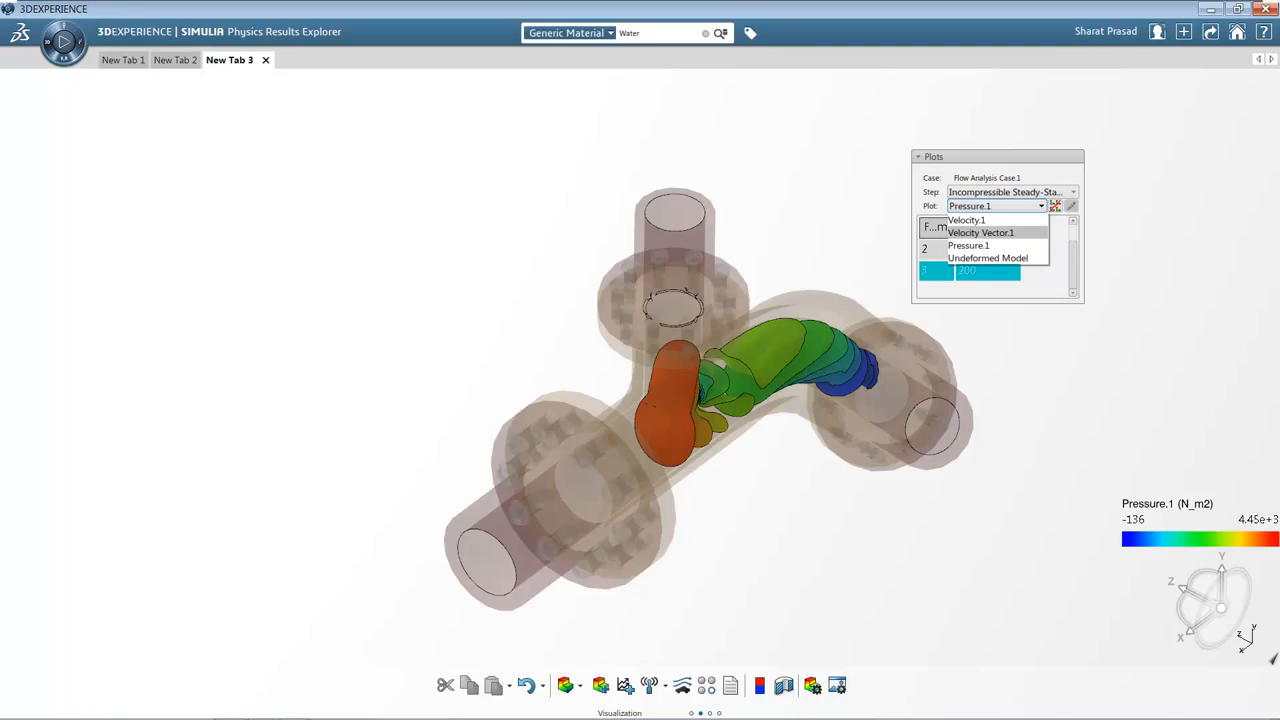
{"action": "key", "text": "Return"}
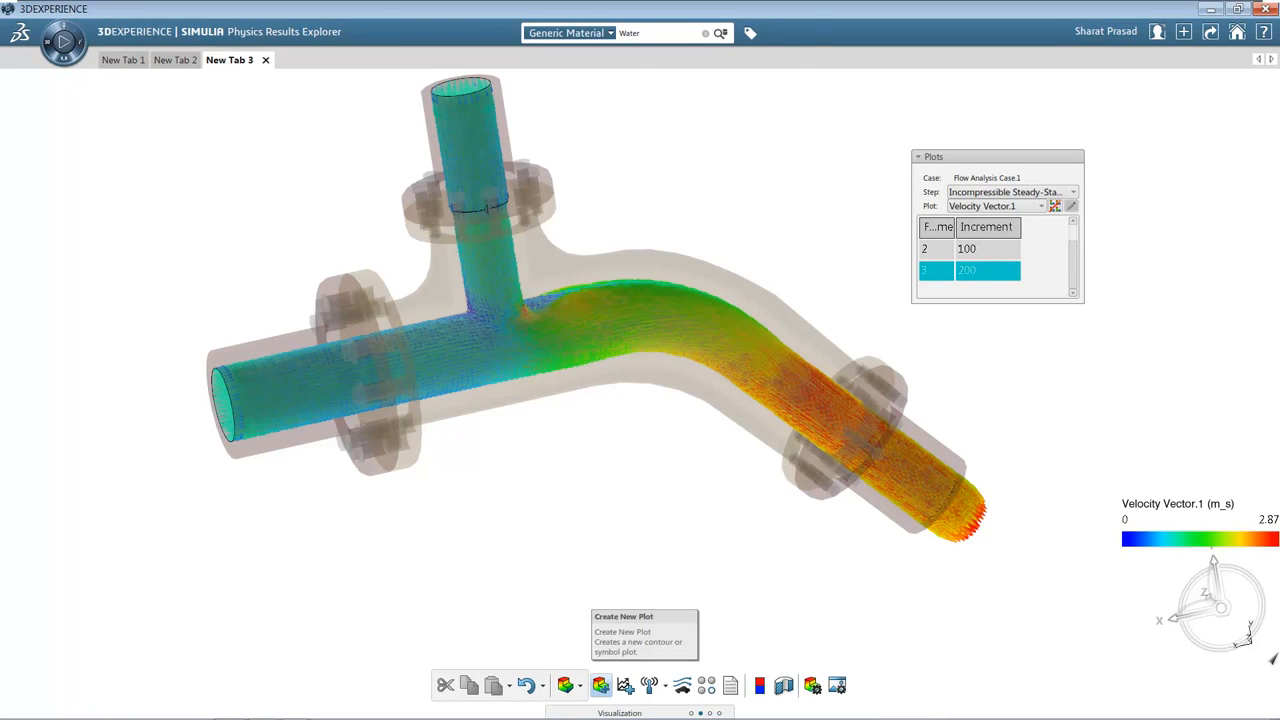
Create a custom contour plot of the TEMP variable named Plot TEMP.1
{"action": "left_click", "coordinate": [600, 685]}
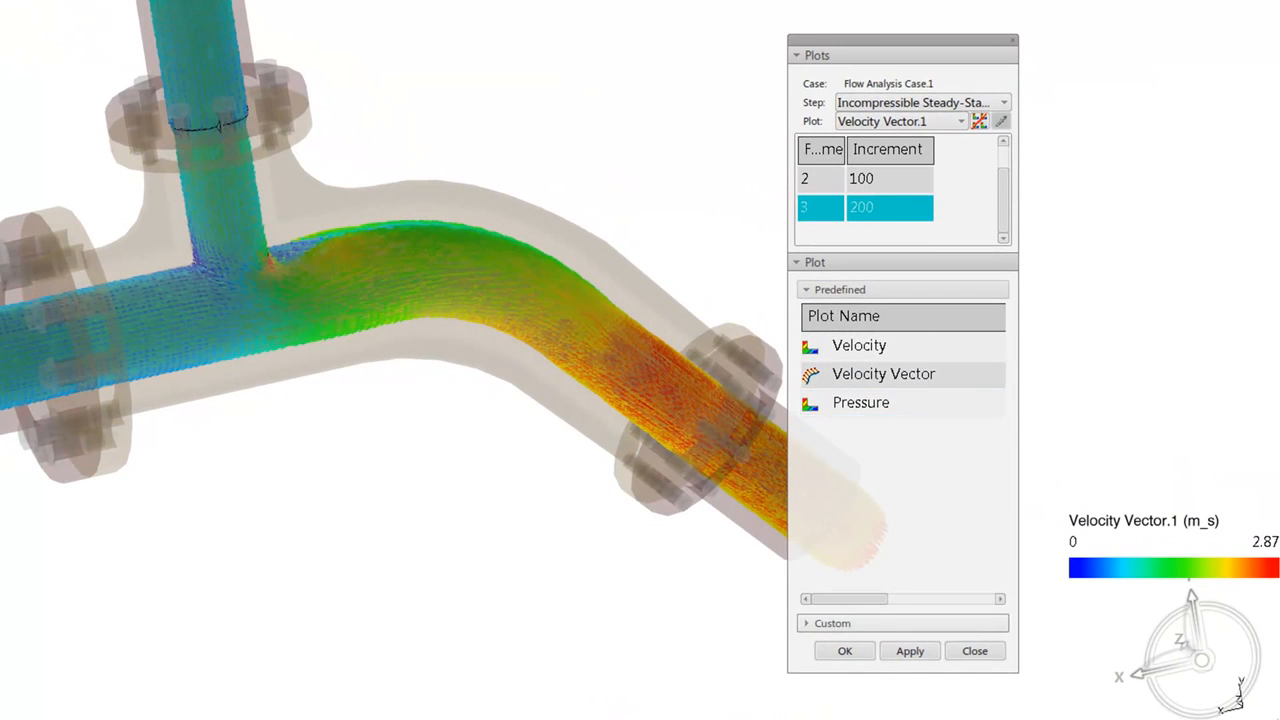
{"action": "double_click", "coordinate": [861, 402]}
{"action": "left_click", "coordinate": [778, 288]}
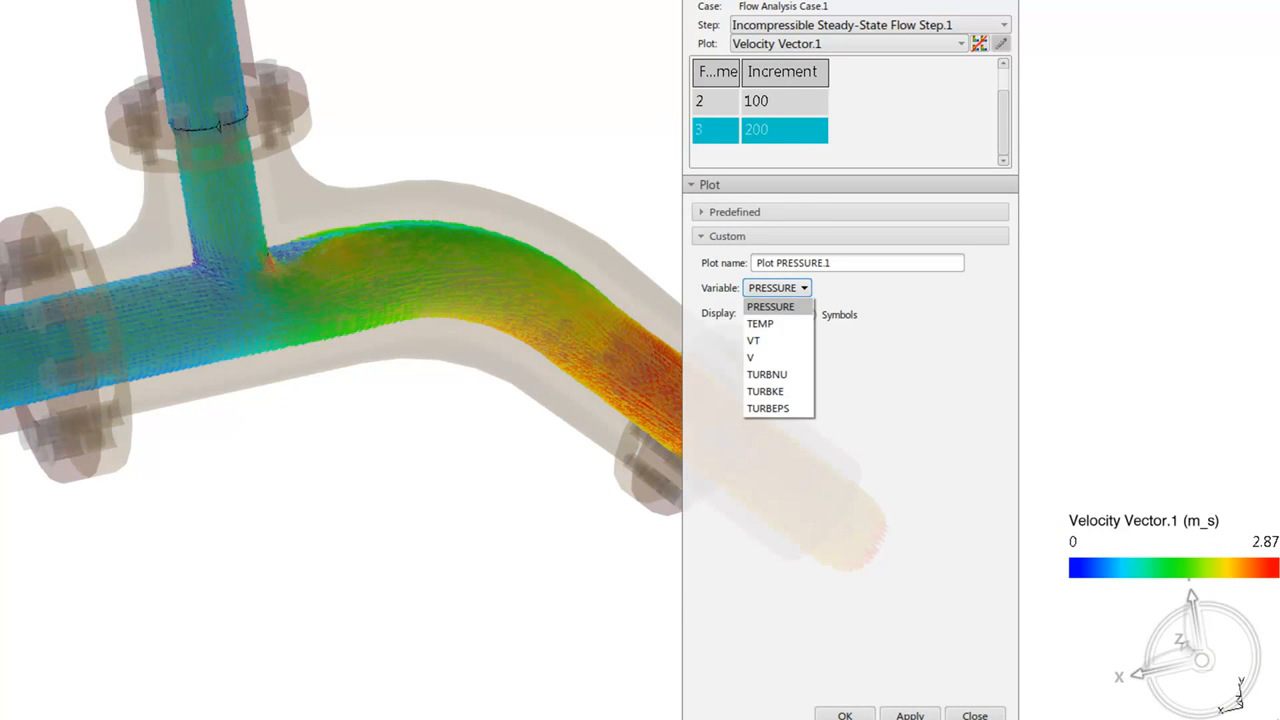
{"action": "left_click", "coordinate": [765, 323]}
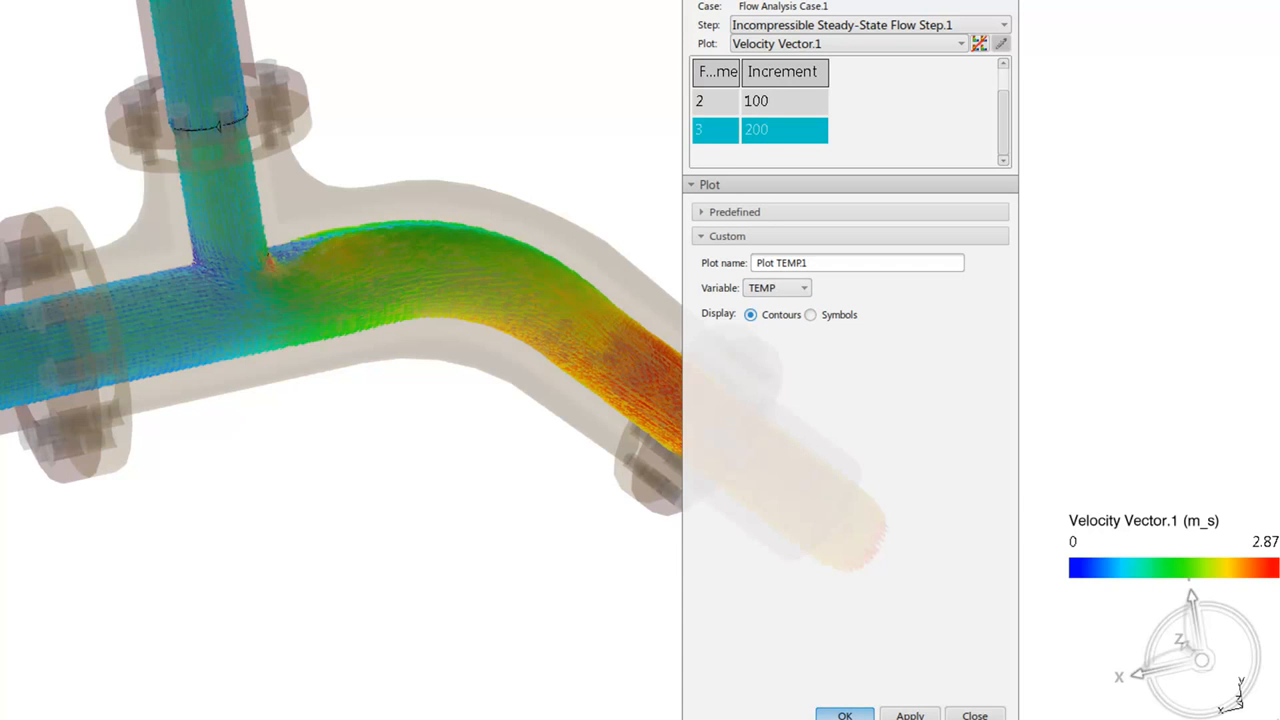
{"action": "left_click", "coordinate": [845, 715]}
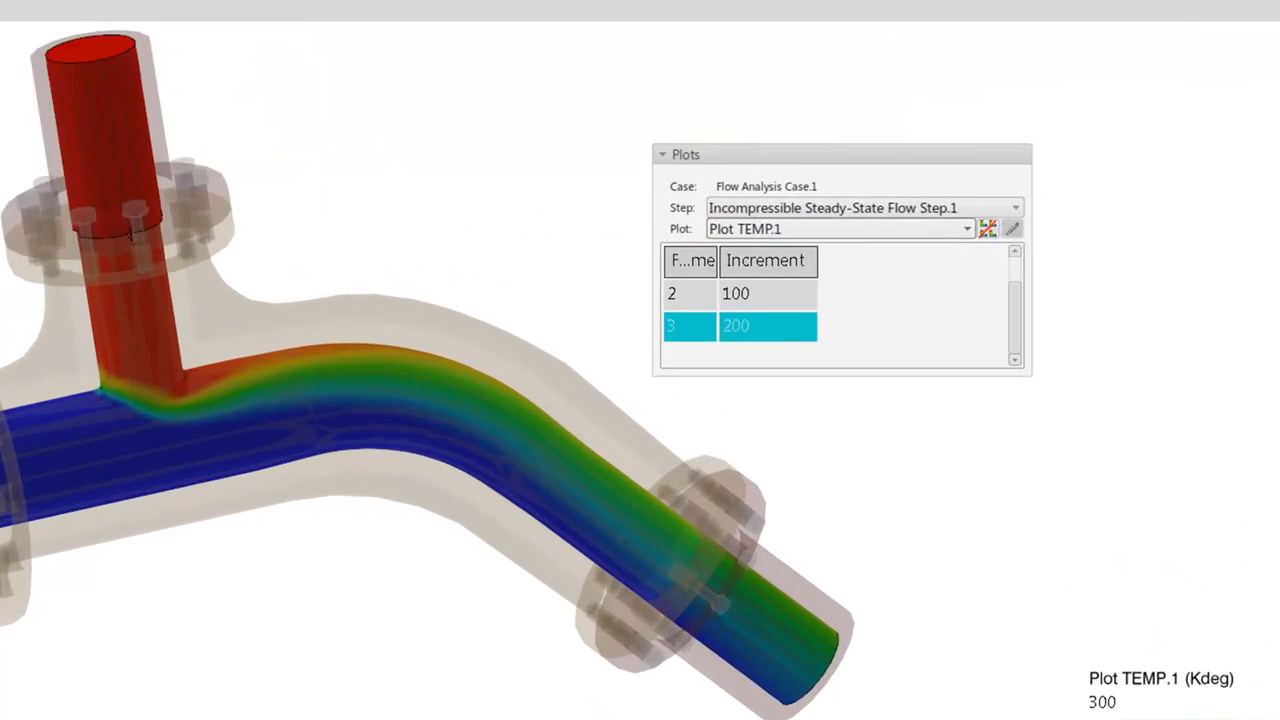
Inspect the Plot TEMP.1 contour on a section plane through the pipe, showing only the cut slice, and switch the cut off
{"action": "left_click", "coordinate": [1041, 206]}
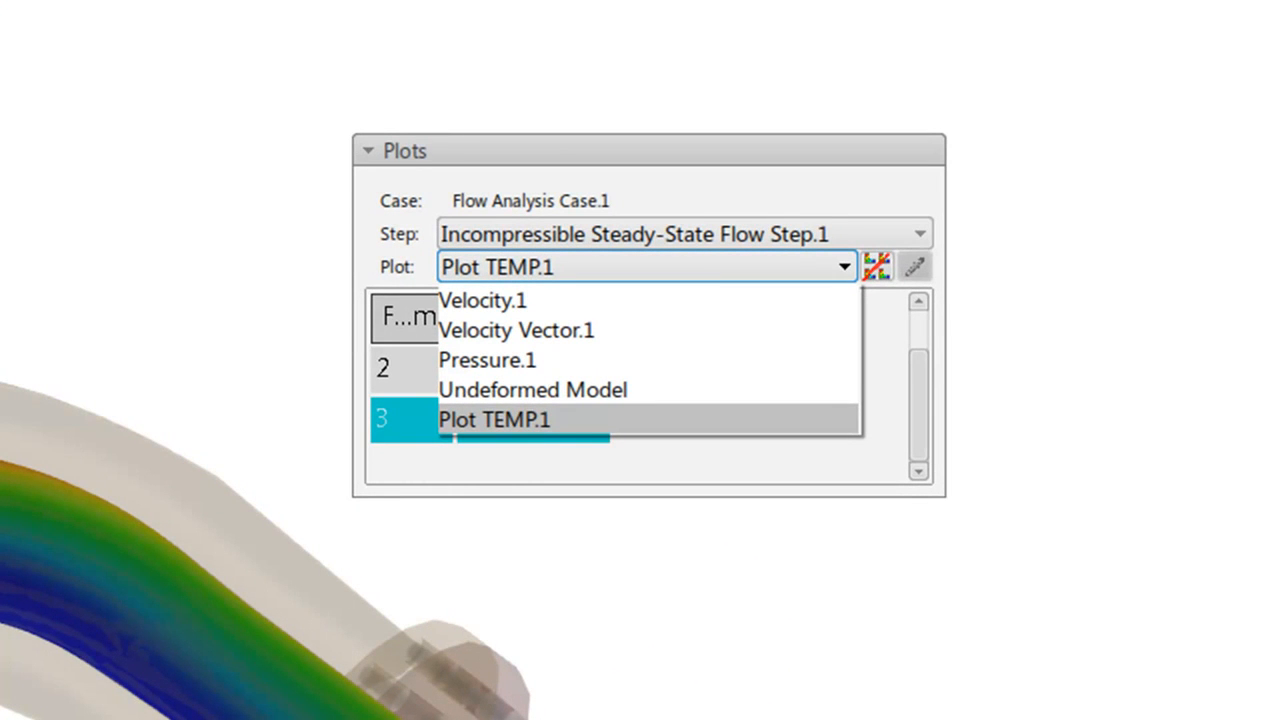
{"action": "left_click", "coordinate": [495, 420]}
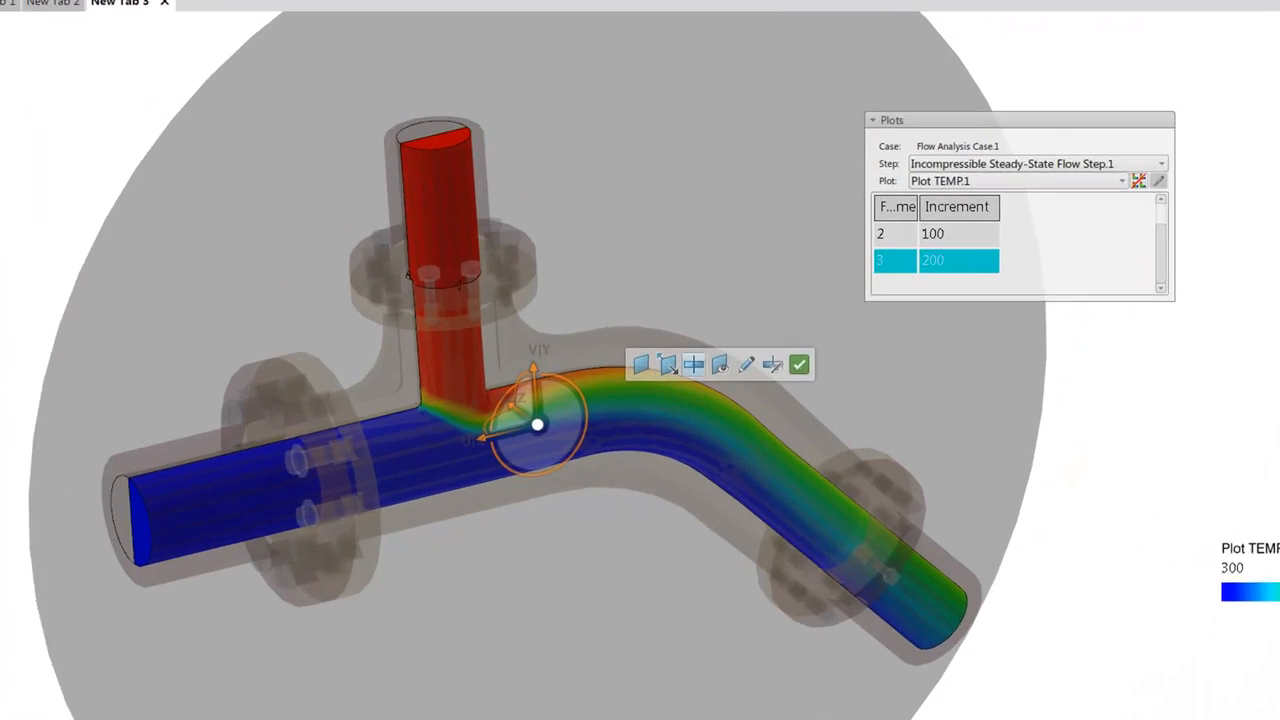
{"action": "mouse_move", "coordinate": [695, 355]}
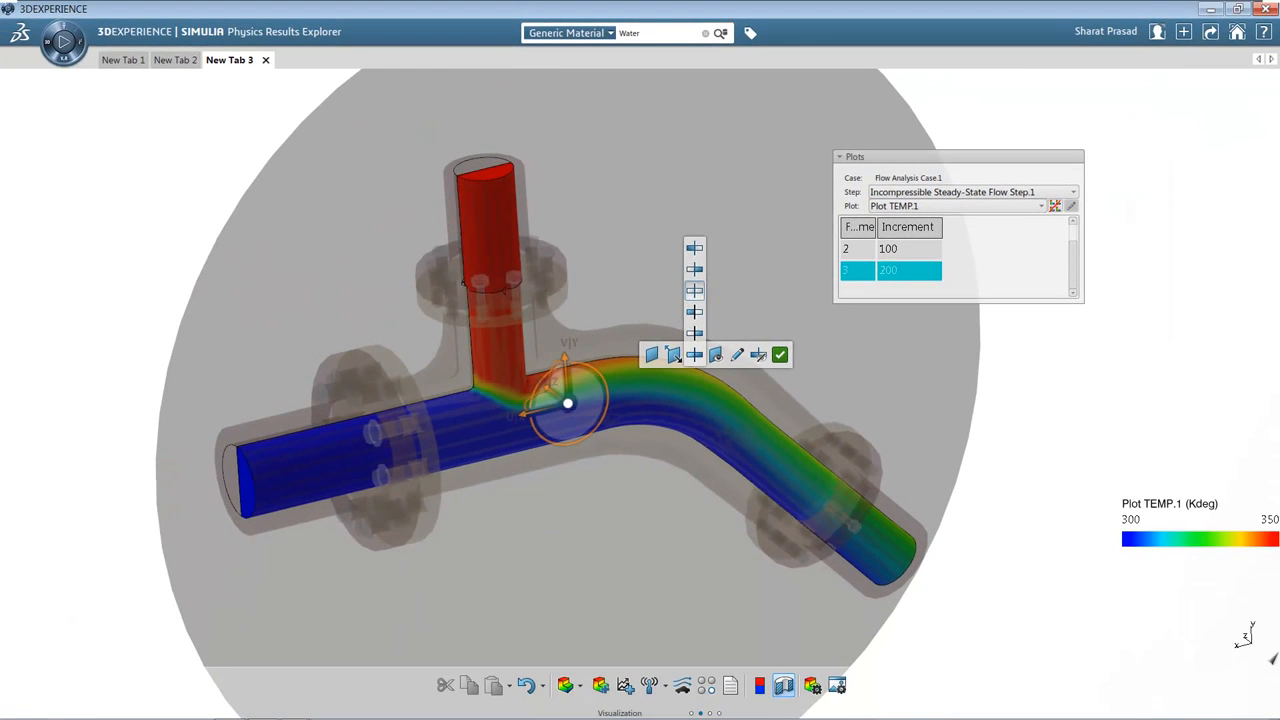
{"action": "left_click", "coordinate": [694, 290]}
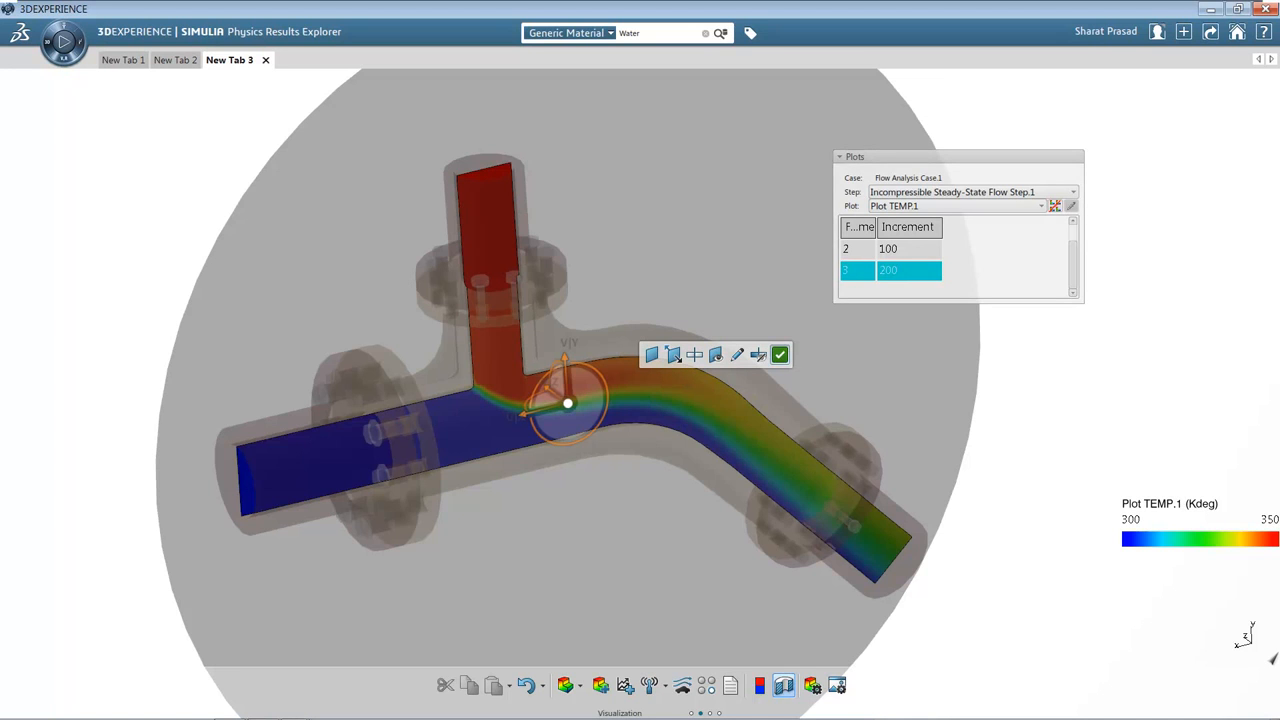
{"action": "left_click", "coordinate": [780, 355]}
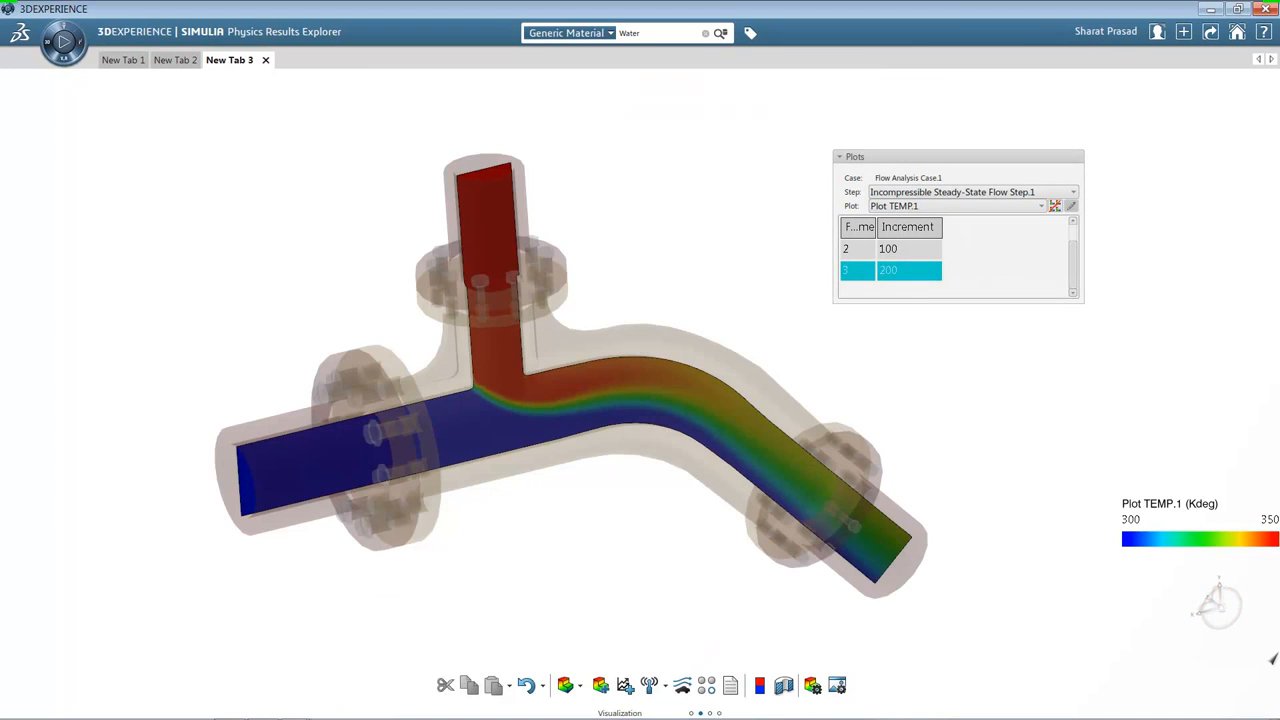
{"action": "left_click", "coordinate": [784, 686]}
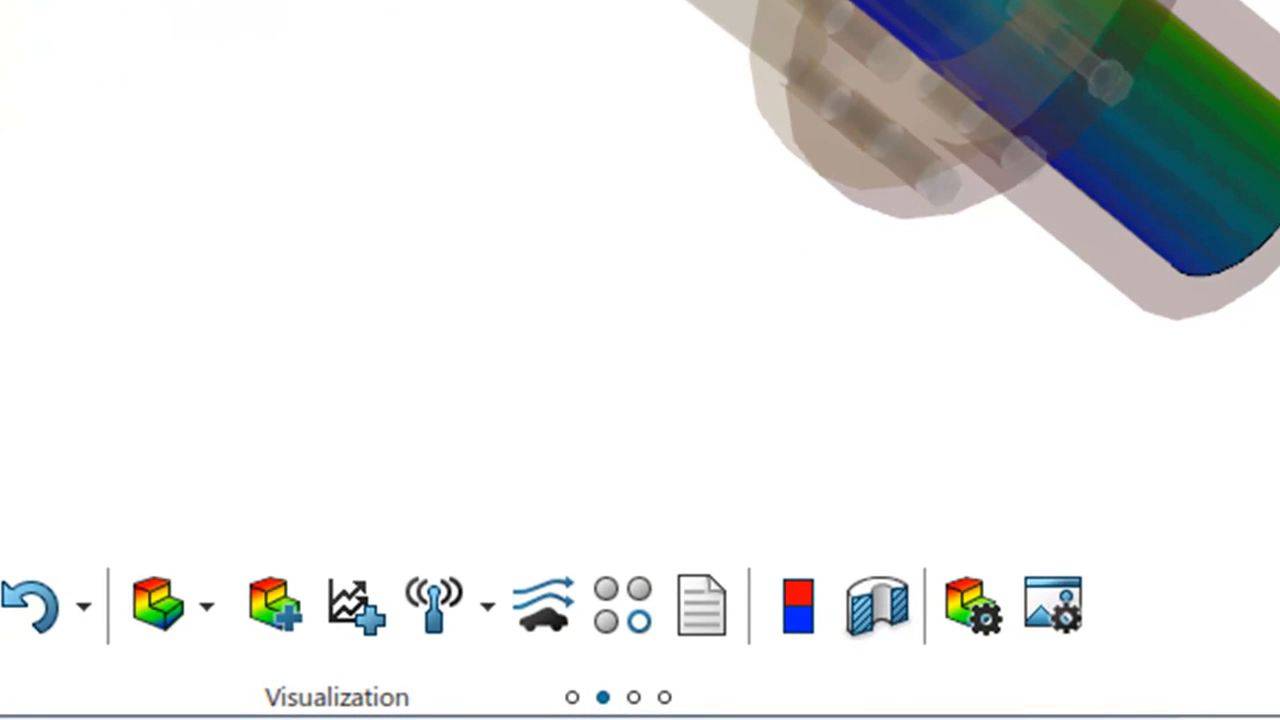
Start a stream whose rake spans the blue inlet face of the straight pipe from its lower edge to its upper edge
{"action": "left_click", "coordinate": [543, 604]}
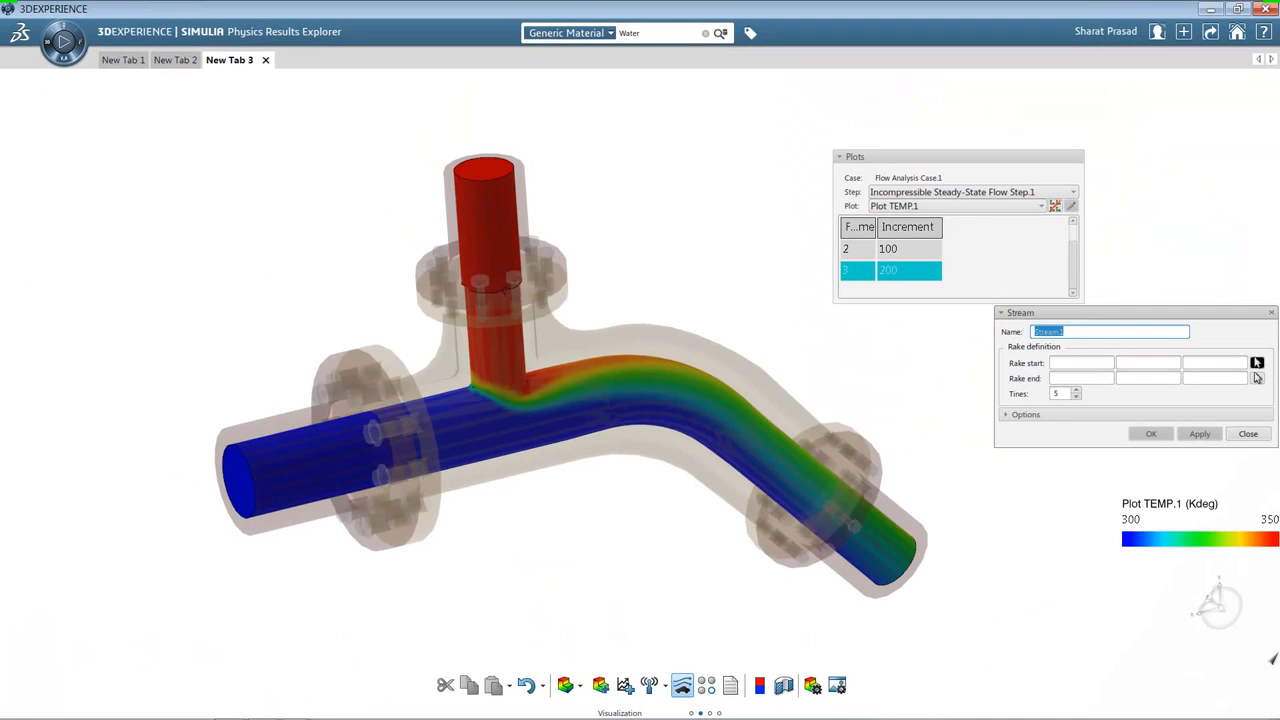
{"action": "left_click", "coordinate": [242, 514]}
{"action": "left_click", "coordinate": [233, 452]}
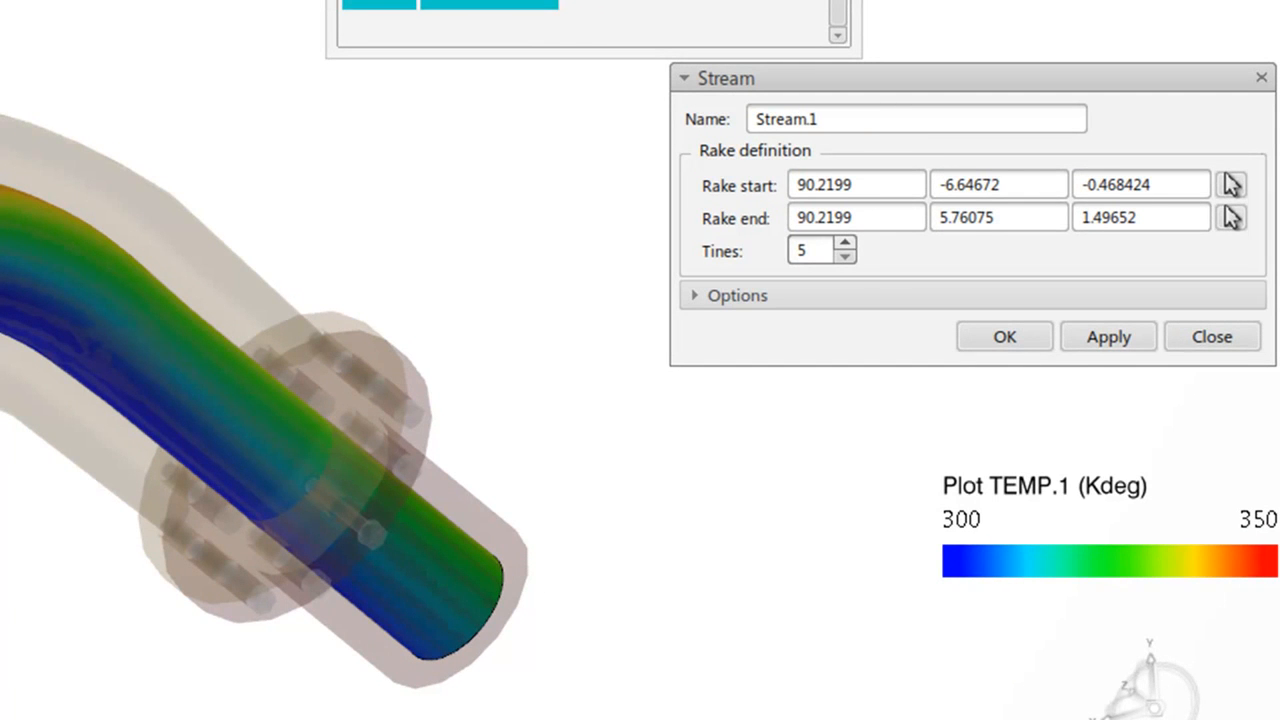
Set the number of tines on the stream's rake to 10
{"action": "left_click", "coordinate": [845, 243]}
{"action": "left_click", "coordinate": [845, 243]}
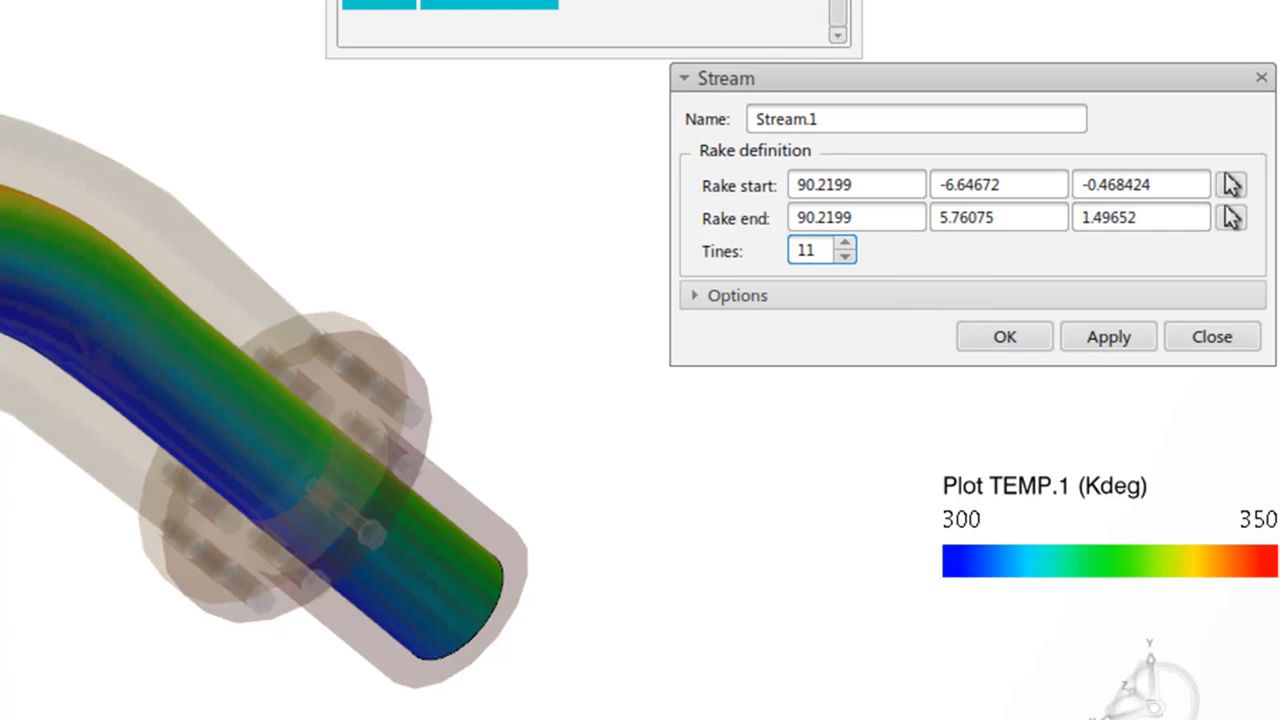
{"action": "left_click", "coordinate": [816, 250]}
{"action": "key", "text": "BackSpace"}
{"action": "type", "text": "0"}
Set the stream's direction option to Downstream and upstream
{"action": "left_click", "coordinate": [737, 296]}
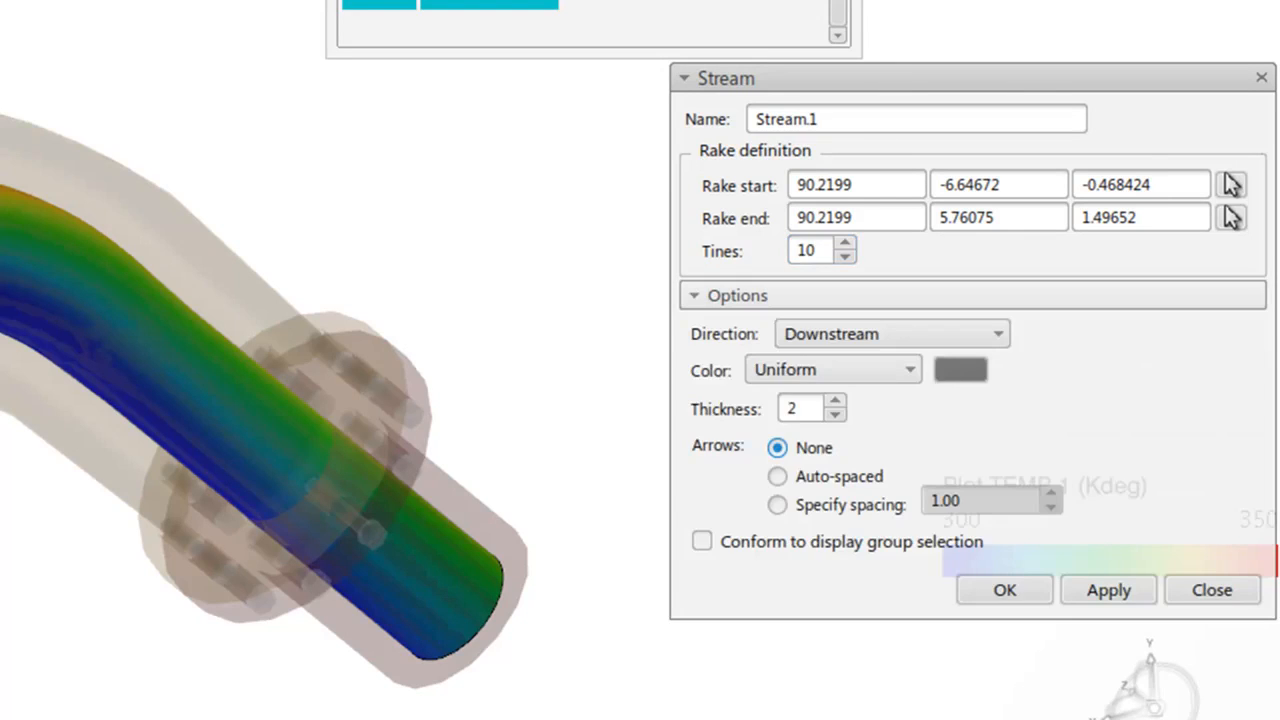
{"action": "left_click", "coordinate": [892, 334]}
{"action": "key", "text": "Down"}
{"action": "key", "text": "Down"}
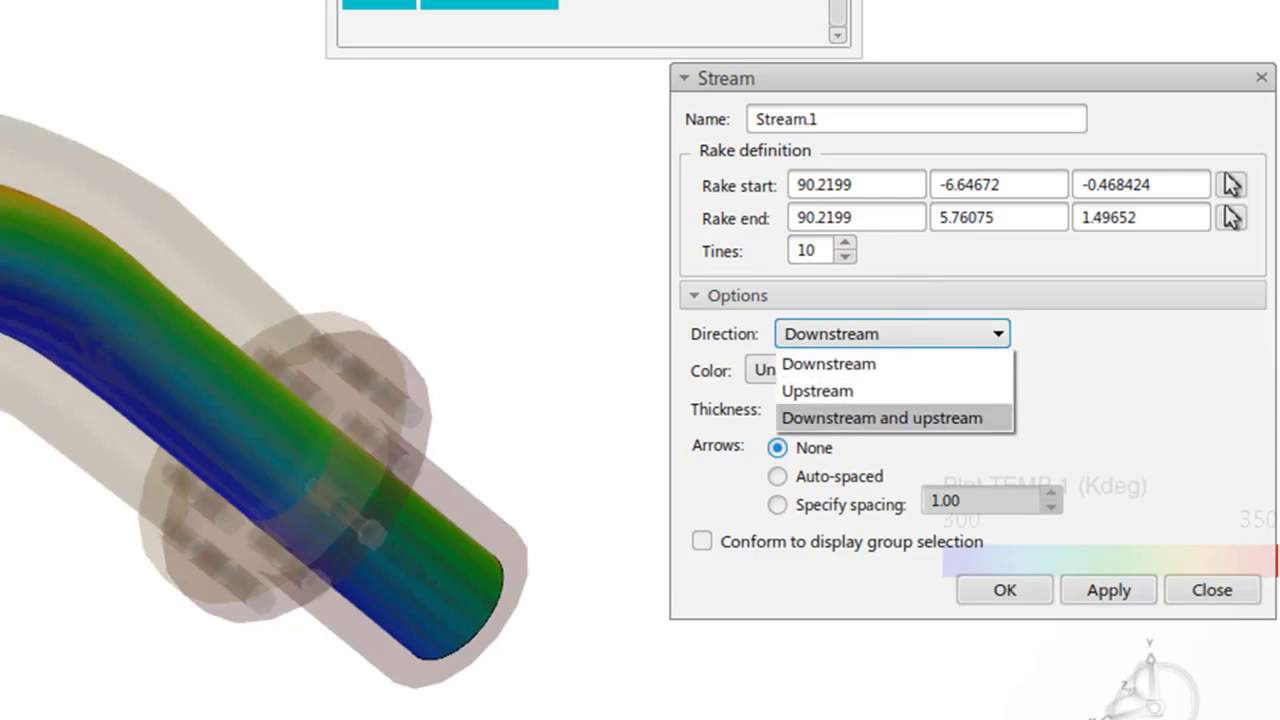
{"action": "key", "text": "Return"}
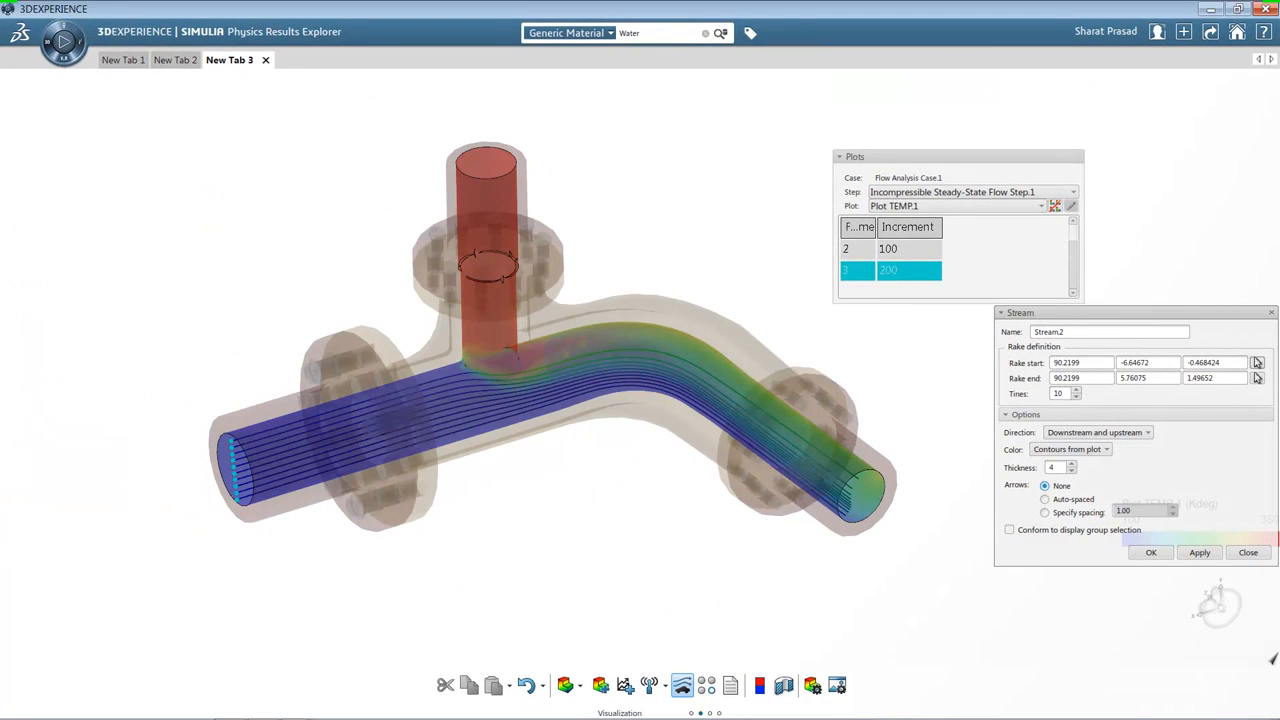
Create a second stream with its rake running diagonally across the open end of the vertical branch
{"action": "left_click", "coordinate": [1257, 362]}
{"action": "left_click", "coordinate": [472, 154]}
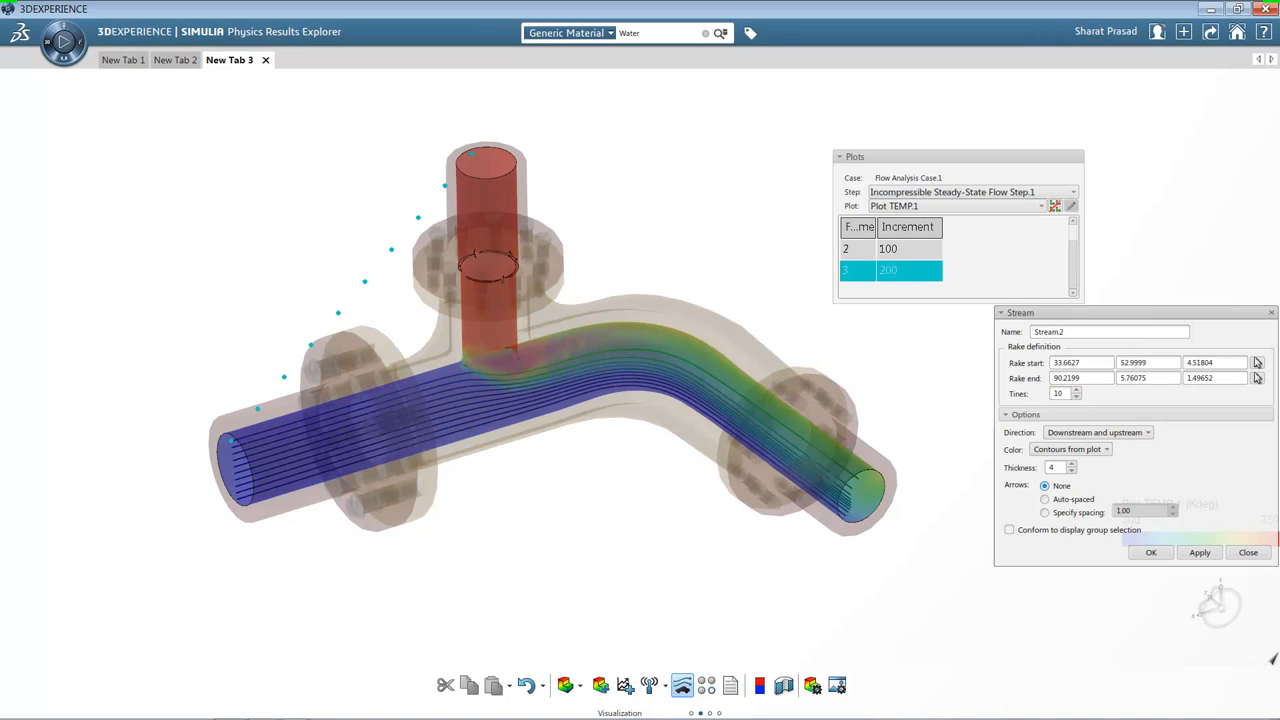
{"action": "left_click", "coordinate": [1257, 378]}
{"action": "left_click", "coordinate": [499, 174]}
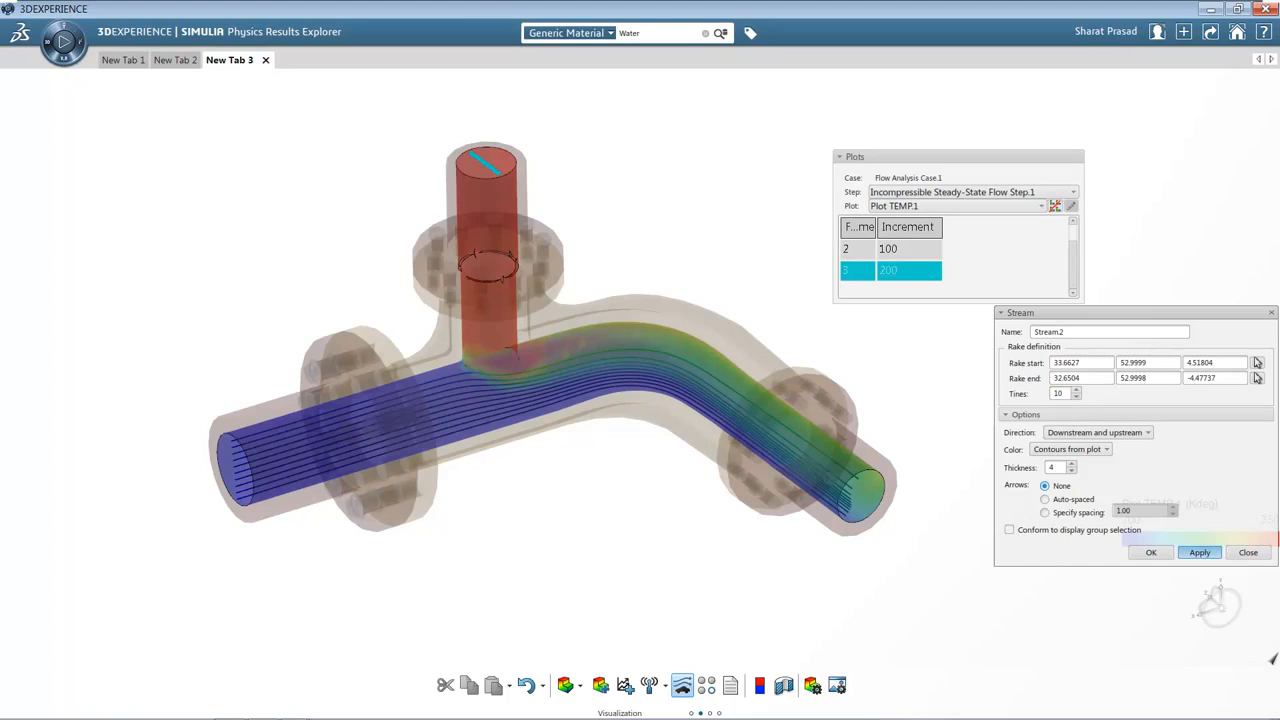
{"action": "left_click", "coordinate": [1199, 552]}
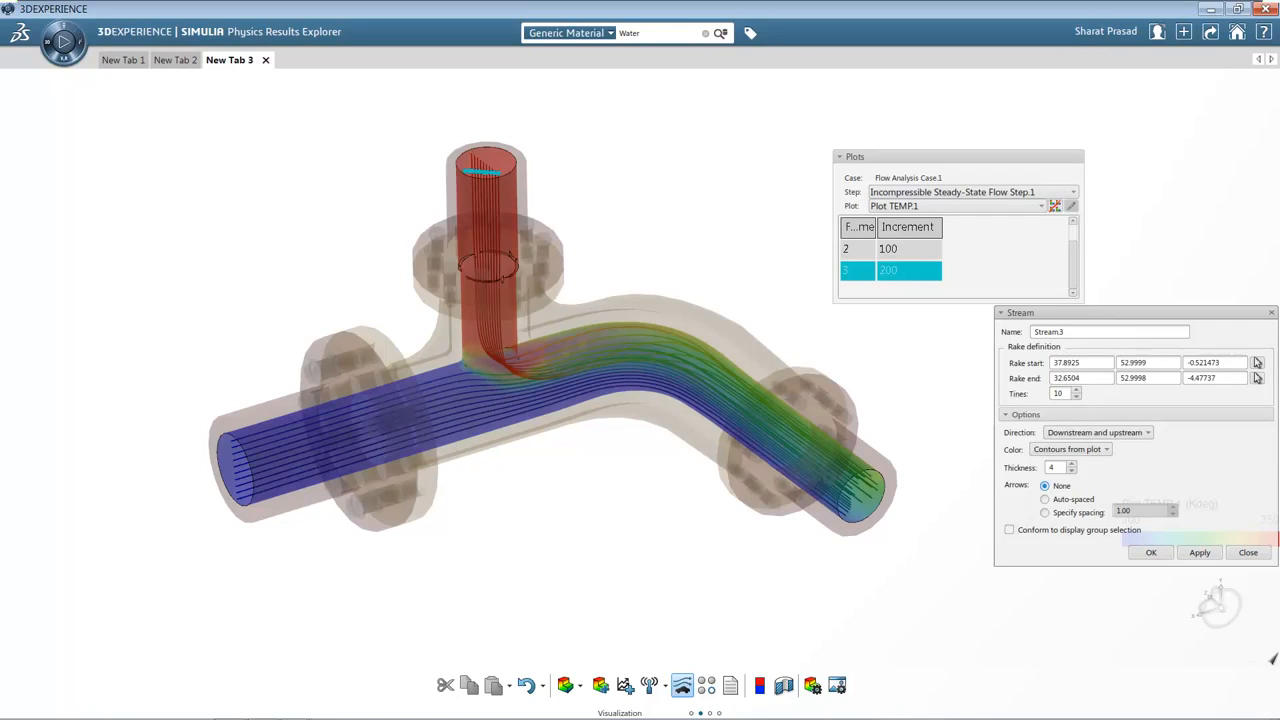
Create a third stream at the vertical branch inlet with its rake crossing the second one, and finish defining streams
{"action": "left_click", "coordinate": [1257, 378]}
{"action": "left_click", "coordinate": [511, 153]}
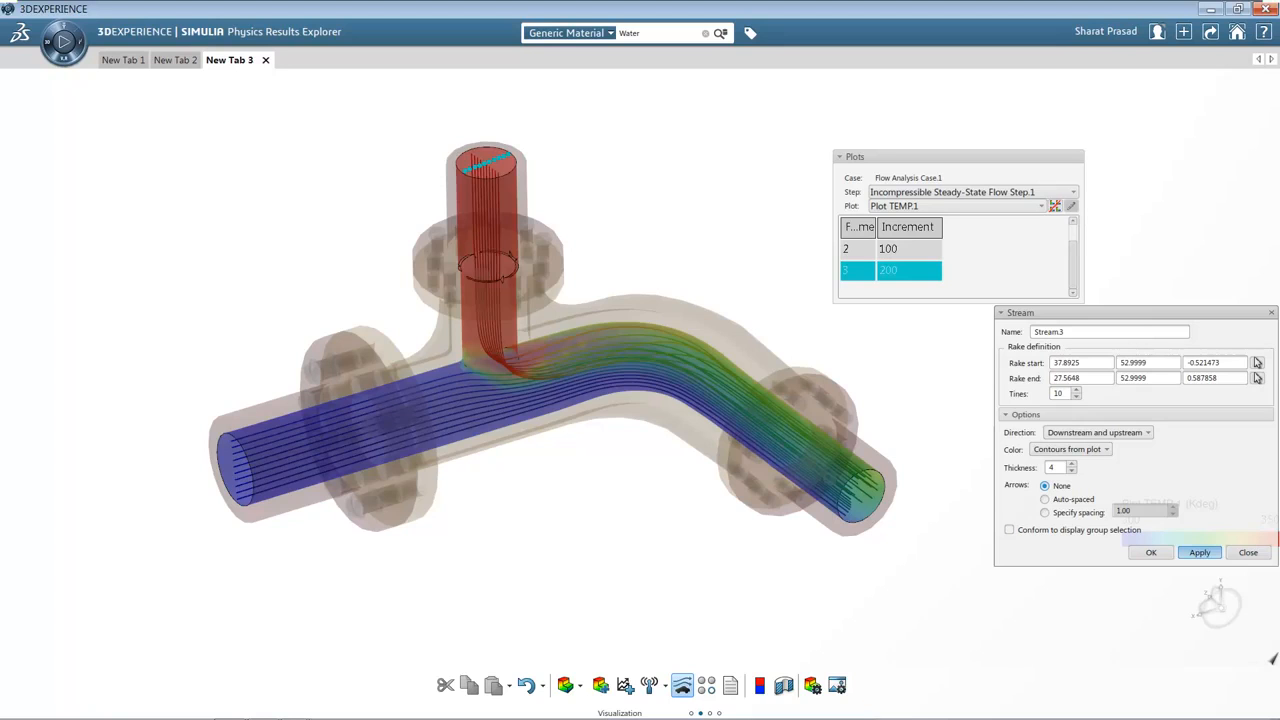
{"action": "left_click", "coordinate": [1199, 552]}
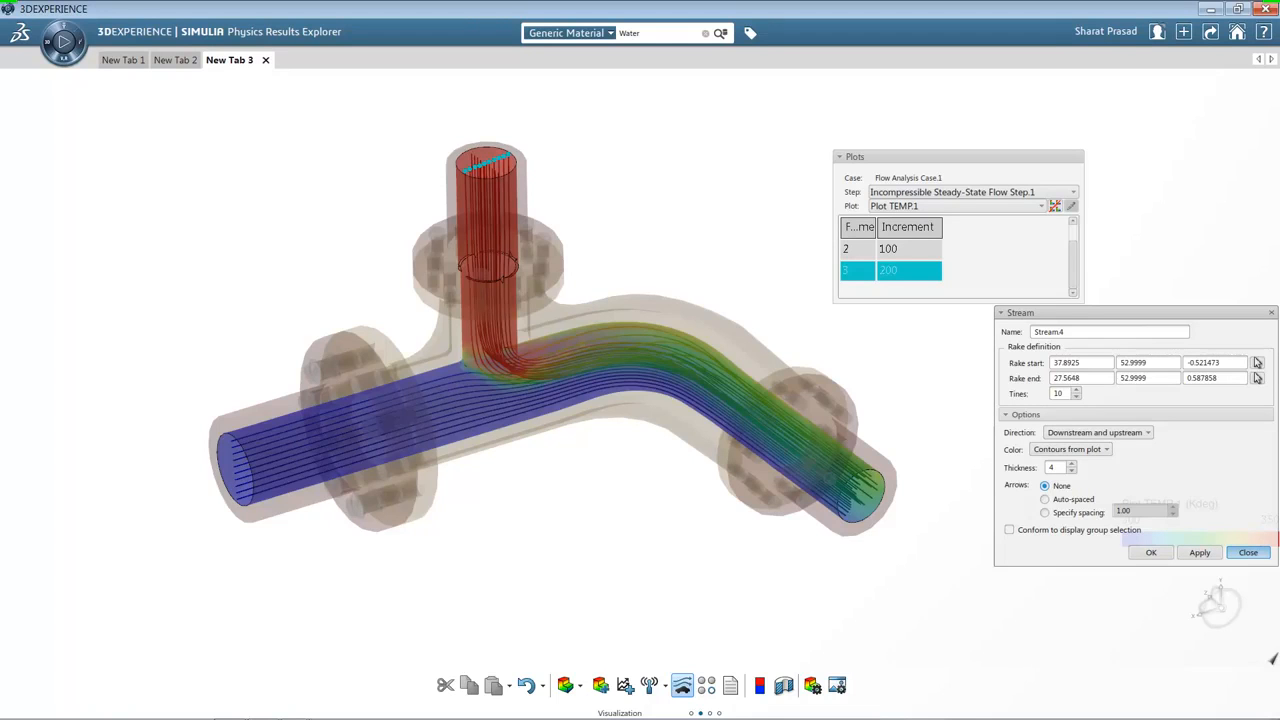
{"action": "left_click", "coordinate": [1248, 552]}
Turn off Show model in the rendering options of Plot TEMP.1 so only the streamlines are drawn inside the translucent pipe
{"action": "right_click", "coordinate": [613, 113]}
{"action": "left_click", "coordinate": [676, 187]}
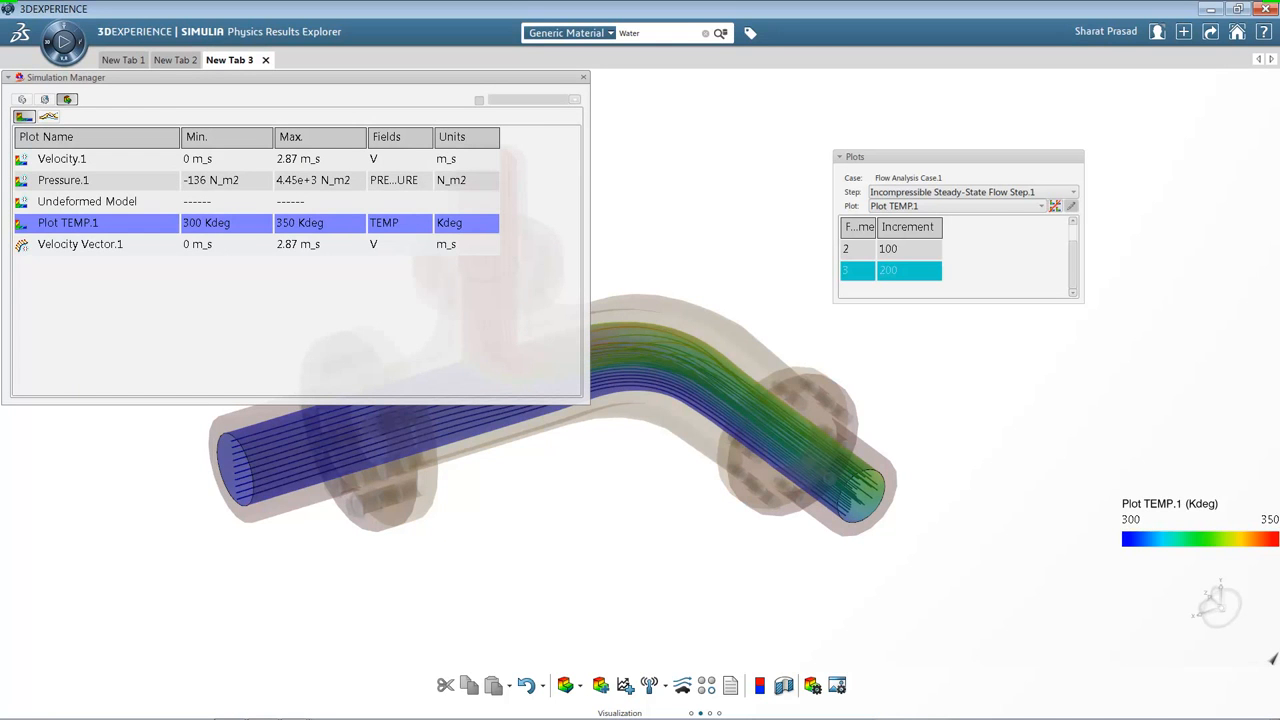
{"action": "left_click", "coordinate": [100, 222]}
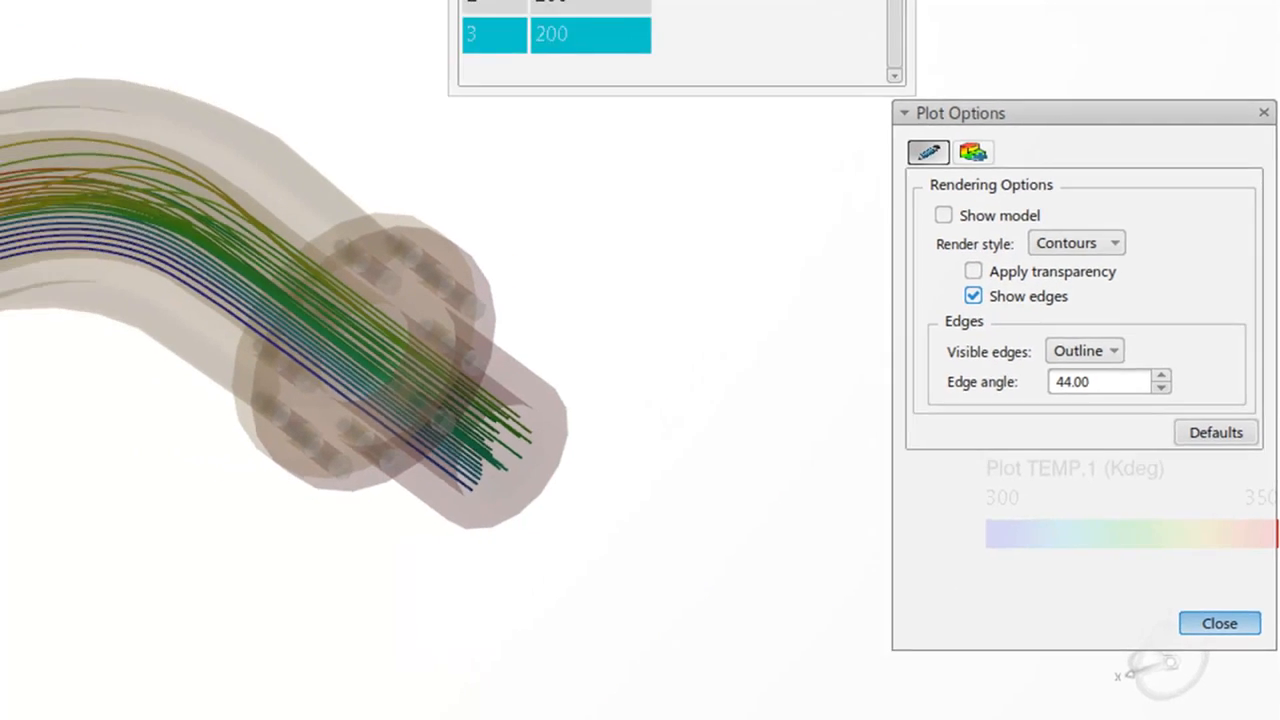
{"action": "left_click", "coordinate": [1211, 634]}
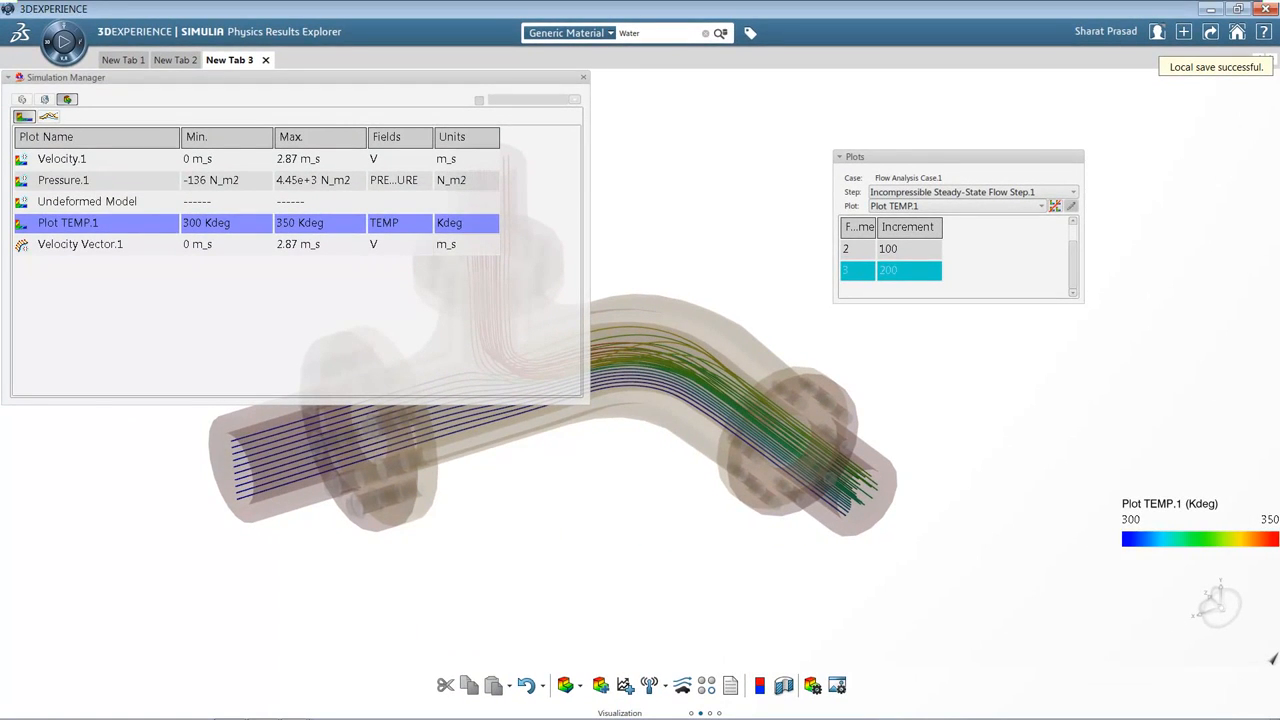